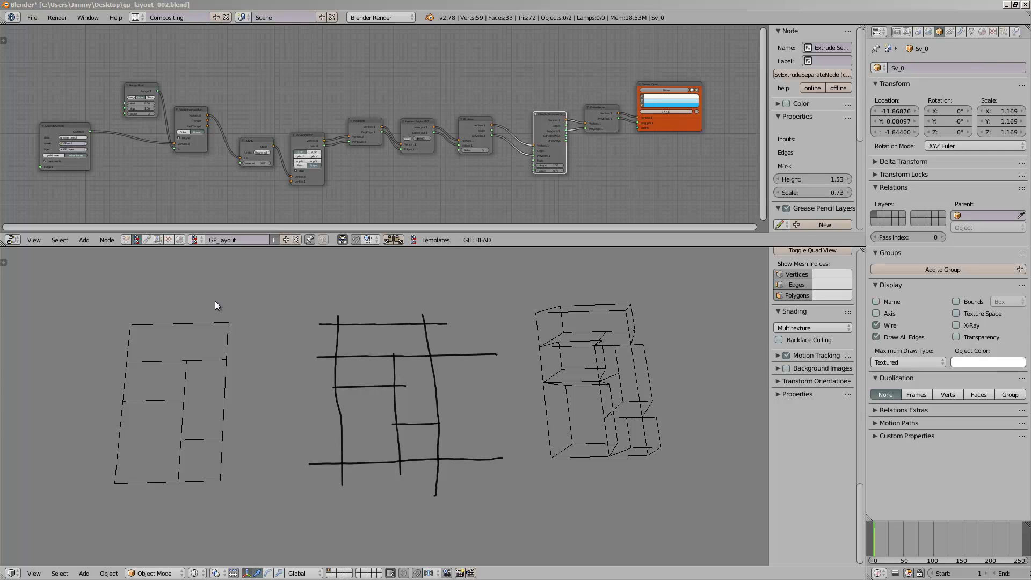
# Step: Inspect the flat layout mesh and the extruded block mesh with trial rotations and solid shading
pyautogui.moveTo(371, 404); pyautogui.dragTo(359, 392, button='middle')
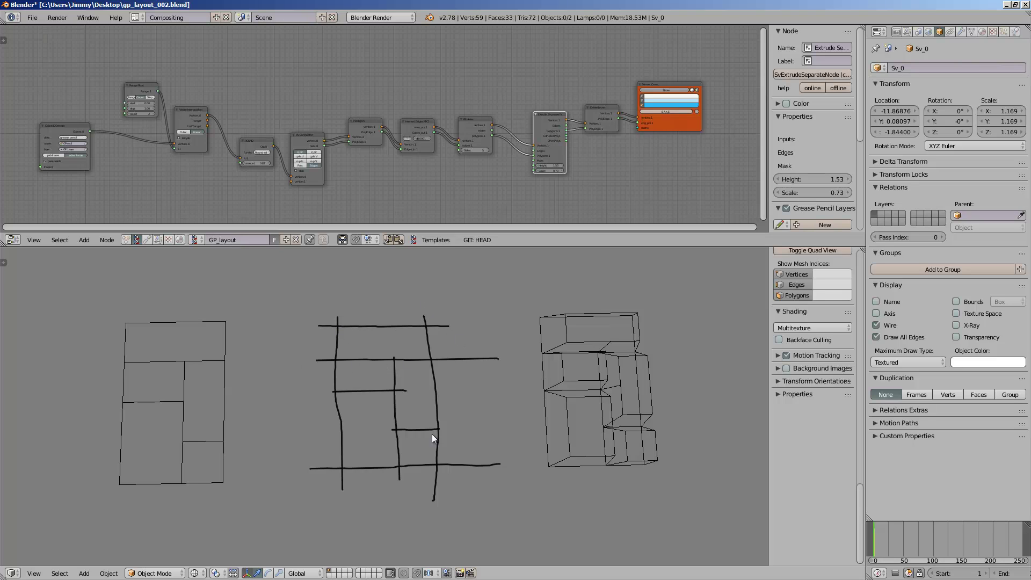
pyautogui.rightClick(223, 349)
pyautogui.press('r')
pyautogui.press('r')
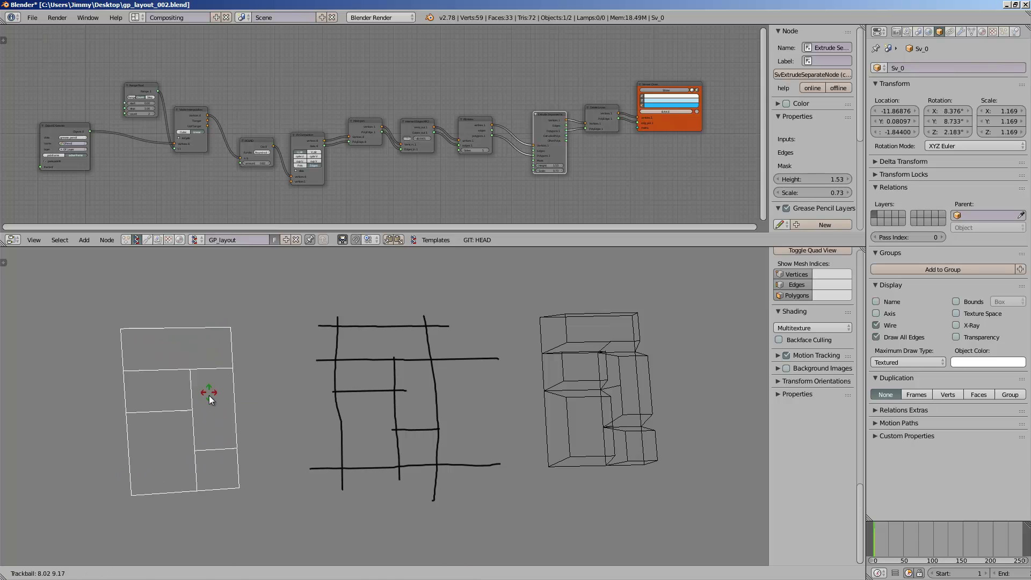
pyautogui.press('Escape')
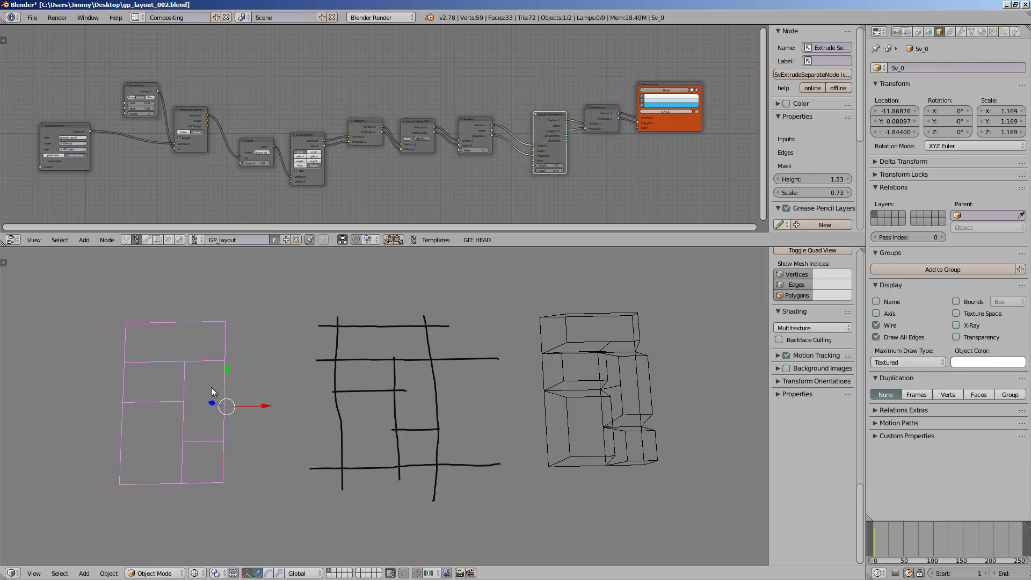
pyautogui.rightClick(604, 334)
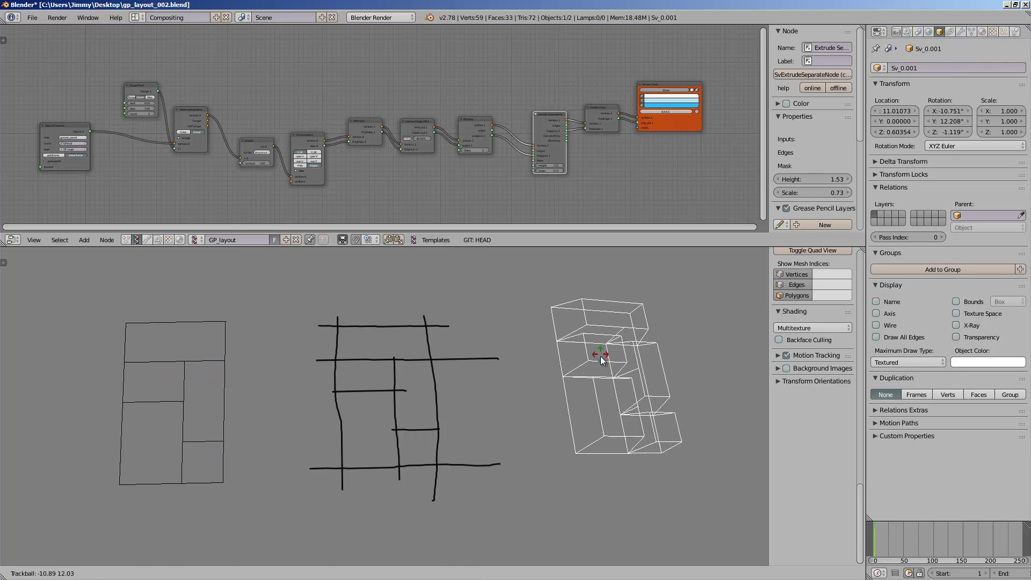
pyautogui.press('z')
pyautogui.moveTo(562, 388); pyautogui.dragTo(563, 394, button='middle')
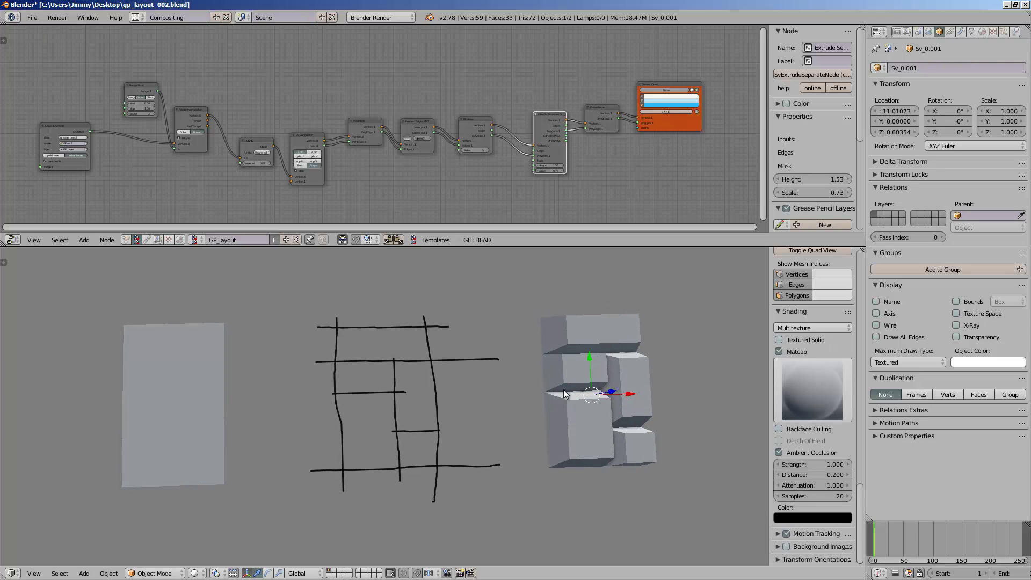
pyautogui.moveTo(443, 371); pyautogui.dragTo(453, 380, button='middle')
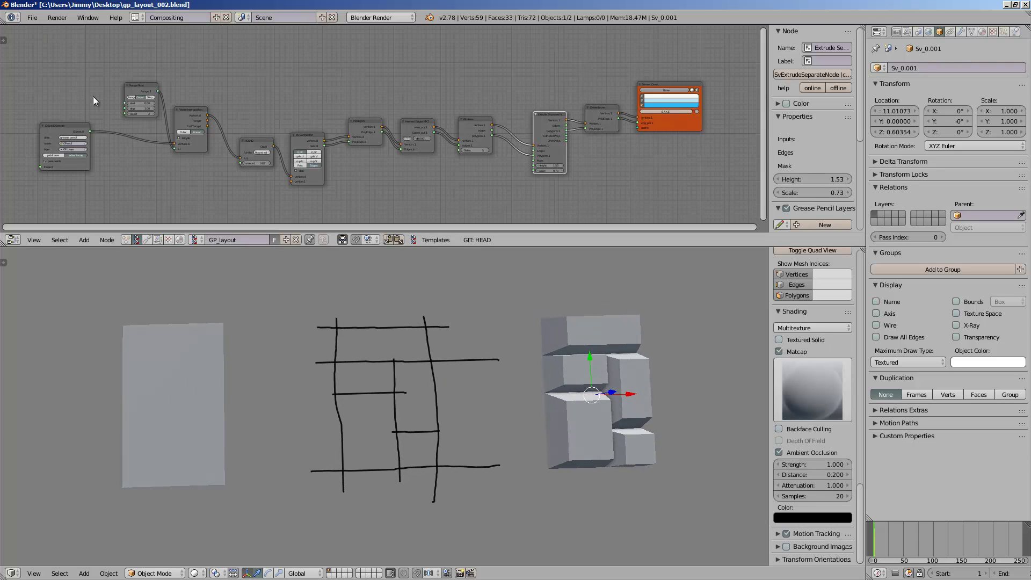
# Step: Start a new file by reloading the start-up file
pyautogui.click(32, 17)
pyautogui.click(44, 32)
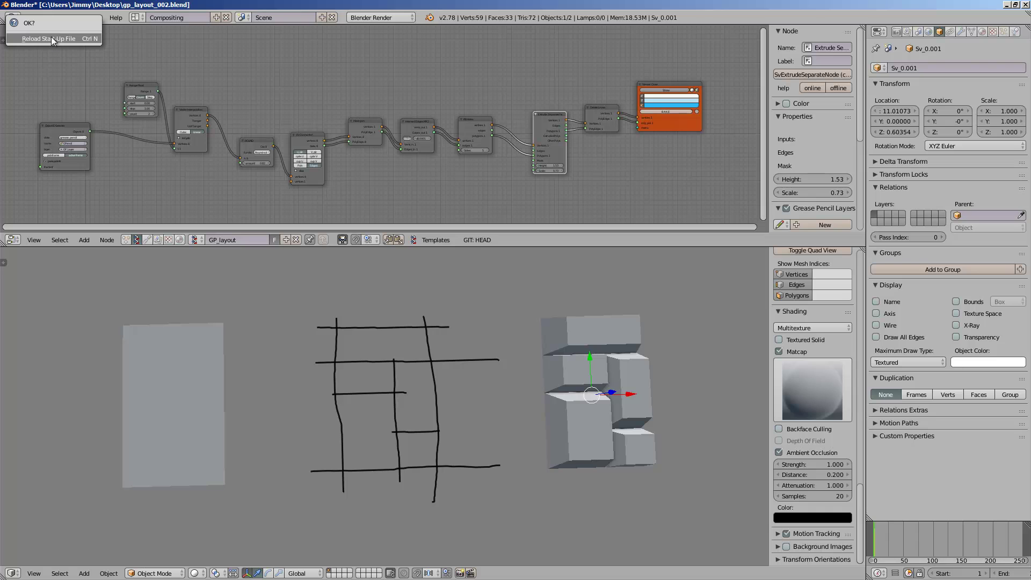
pyautogui.click(76, 38)
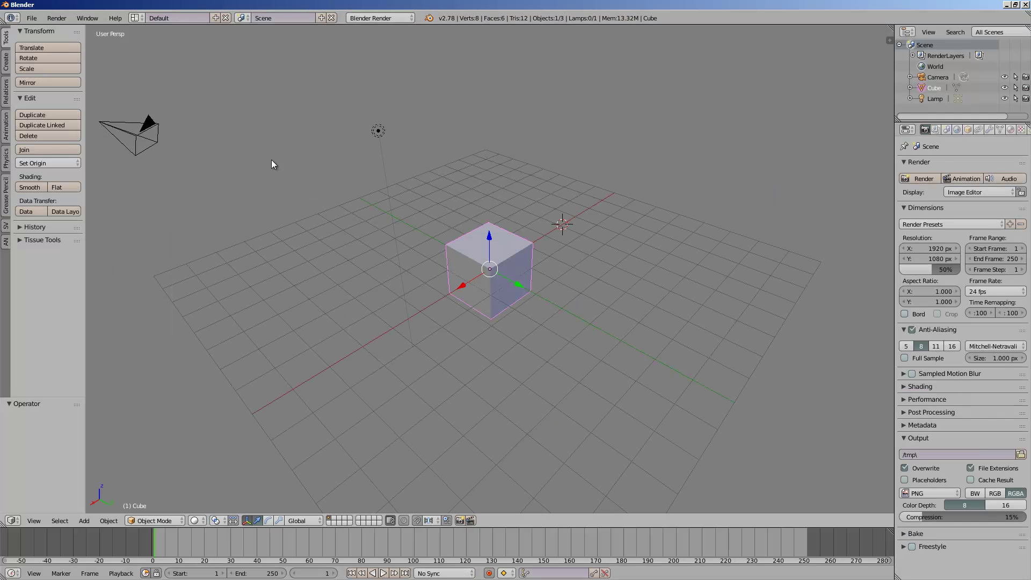
# Step: Delete all default objects from the scene
pyautogui.moveTo(425, 317); pyautogui.dragTo(436, 369, button='middle')
pyautogui.scroll(-1, 413, 304)
pyautogui.press('a')
pyautogui.press('a')
pyautogui.press('x')
pyautogui.click(419, 306)
# Step: Set the 3D viewport to the top orthographic view
pyautogui.click(44, 521)
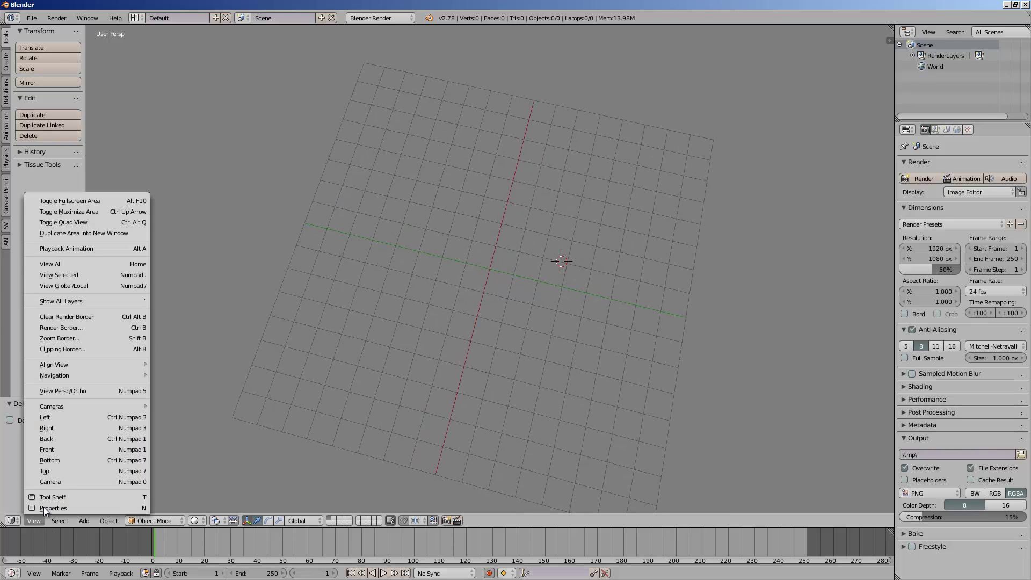
pyautogui.click(56, 472)
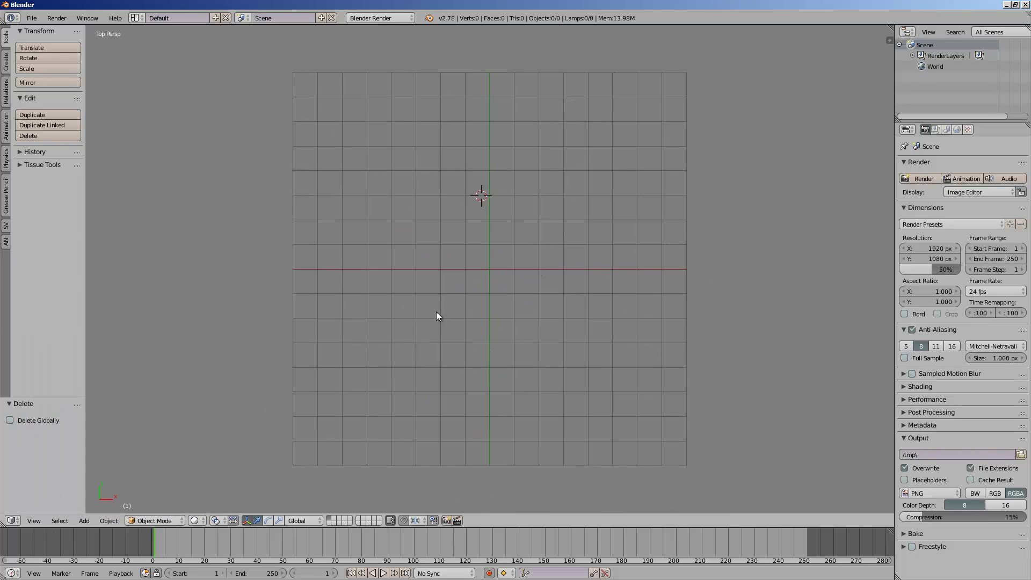
pyautogui.scroll(4, 436, 312)
pyautogui.scroll(-4, 414, 318)
pyautogui.click(28, 524)
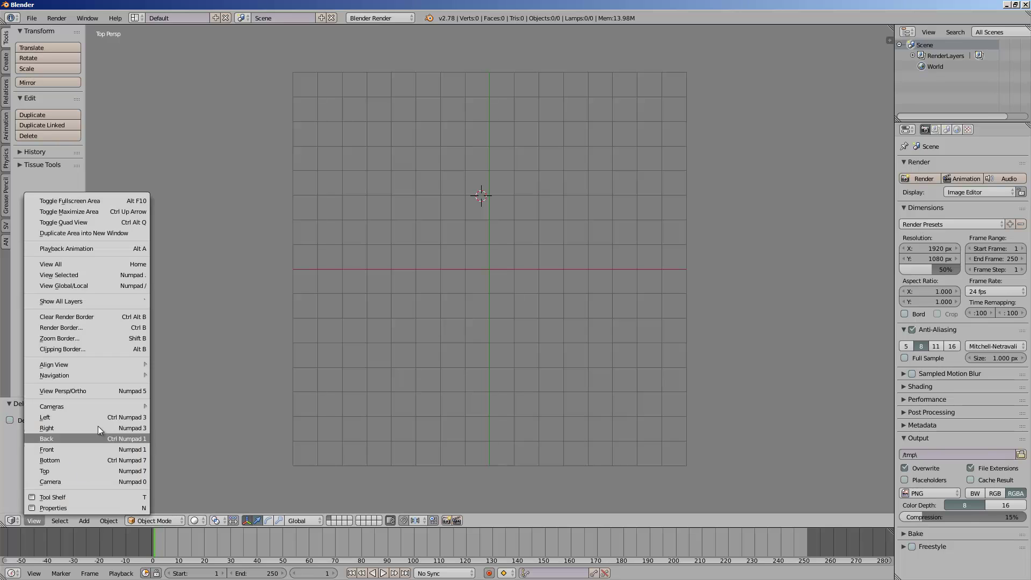
pyautogui.click(105, 385)
pyautogui.moveTo(441, 244)
pyautogui.keyDown('shift'); pyautogui.mouseDown(button='middle')
pyautogui.moveTo(410, 326)
pyautogui.moveTo(382, 317)
pyautogui.moveTo(475, 253)
pyautogui.moveTo(434, 252)
pyautogui.mouseUp(button='middle'); pyautogui.keyUp('shift')
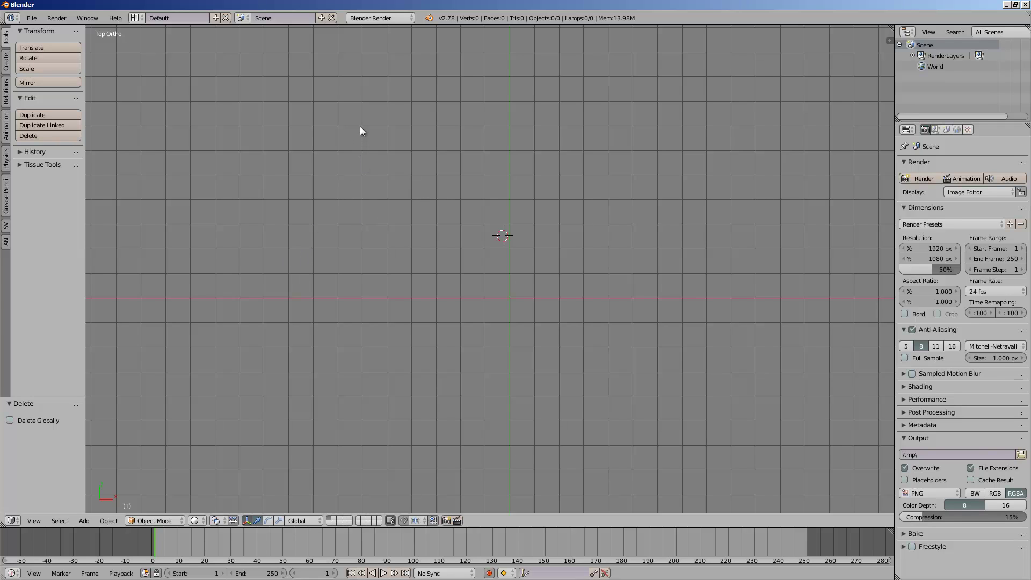
# Step: Draw four overlapping Grease Pencil strokes forming a rectangular outline about 11 by 12 grid squares
pyautogui.moveTo(359, 122); pyautogui.dragTo(359, 469)
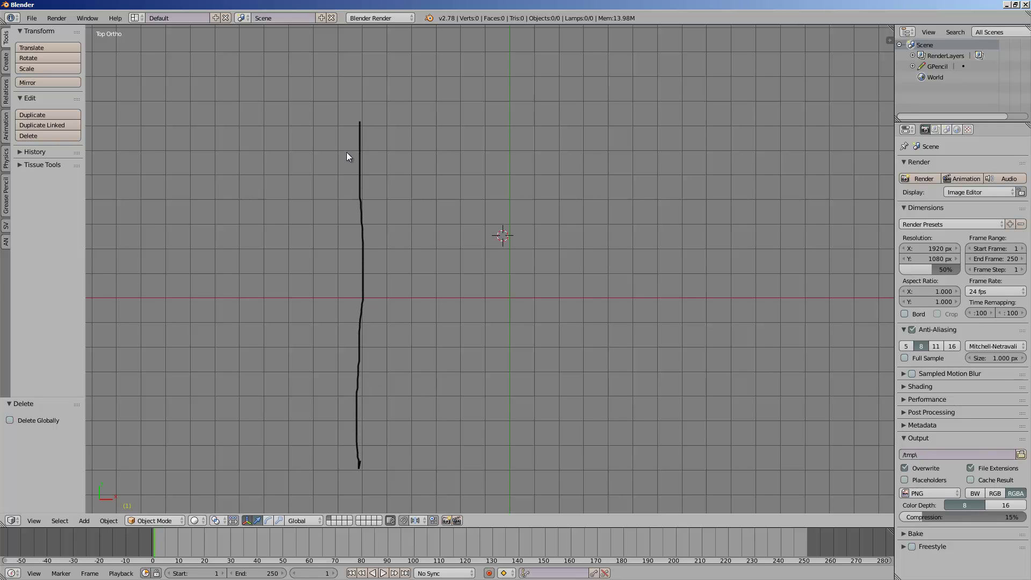
pyautogui.moveTo(345, 144)
pyautogui.mouseDown()
pyautogui.moveTo(673, 142)
pyautogui.moveTo(629, 144)
pyautogui.moveTo(638, 482)
pyautogui.mouseUp()
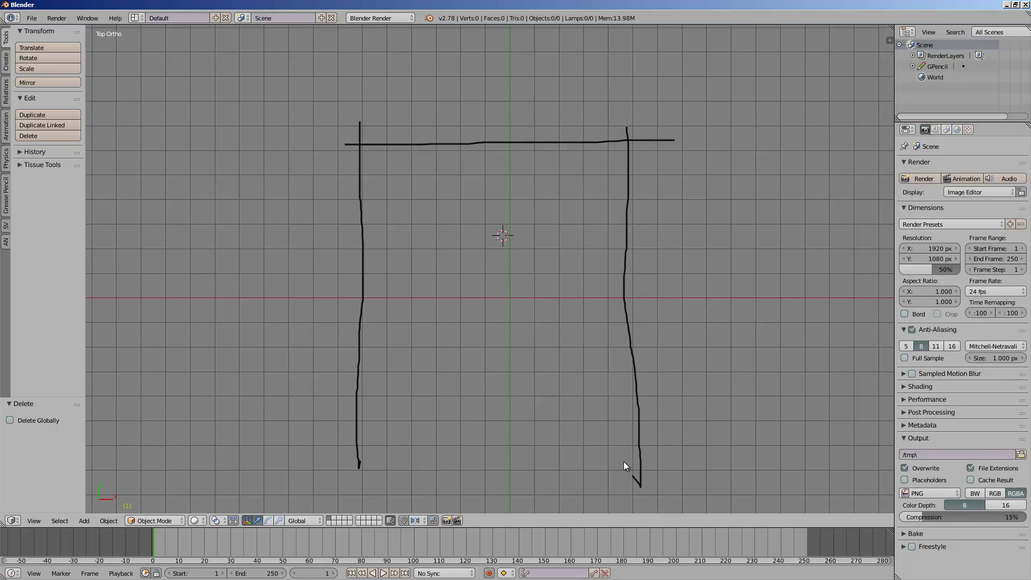
pyautogui.moveTo(334, 451); pyautogui.dragTo(679, 441)
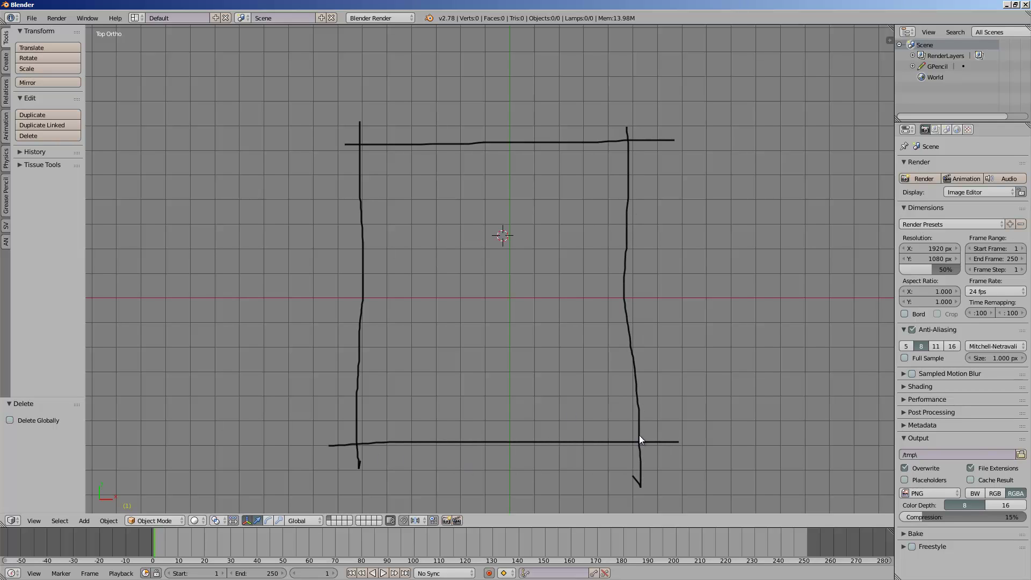
# Step: Divide the outline with Grease Pencil strokes: a long slanted line, two diagonals, one horizontal and two short verticals, each crossing its neighbours
pyautogui.moveTo(326, 195); pyautogui.dragTo(732, 287)
pyautogui.moveTo(470, 224); pyautogui.dragTo(343, 385)
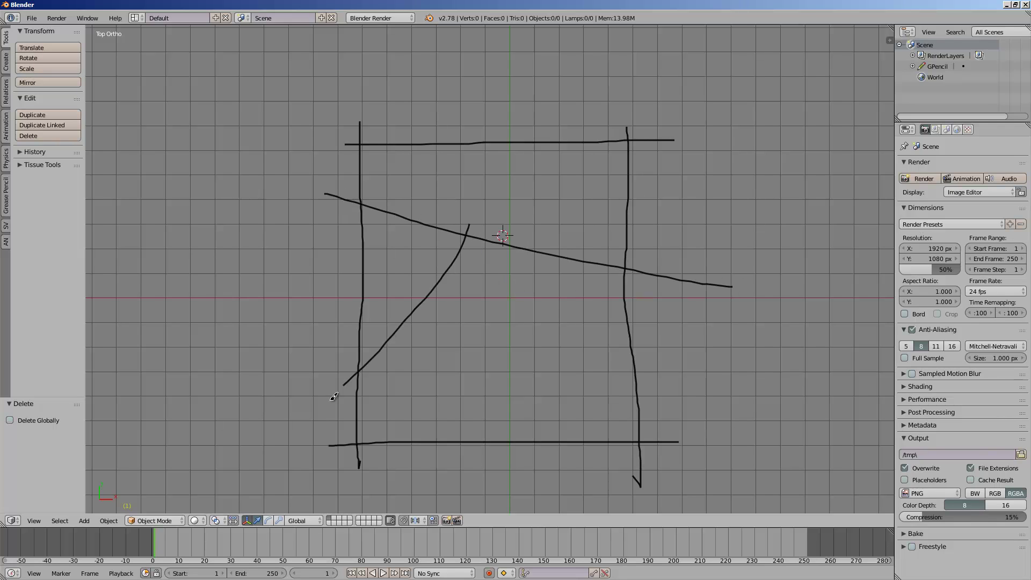
pyautogui.moveTo(401, 310); pyautogui.dragTo(492, 470)
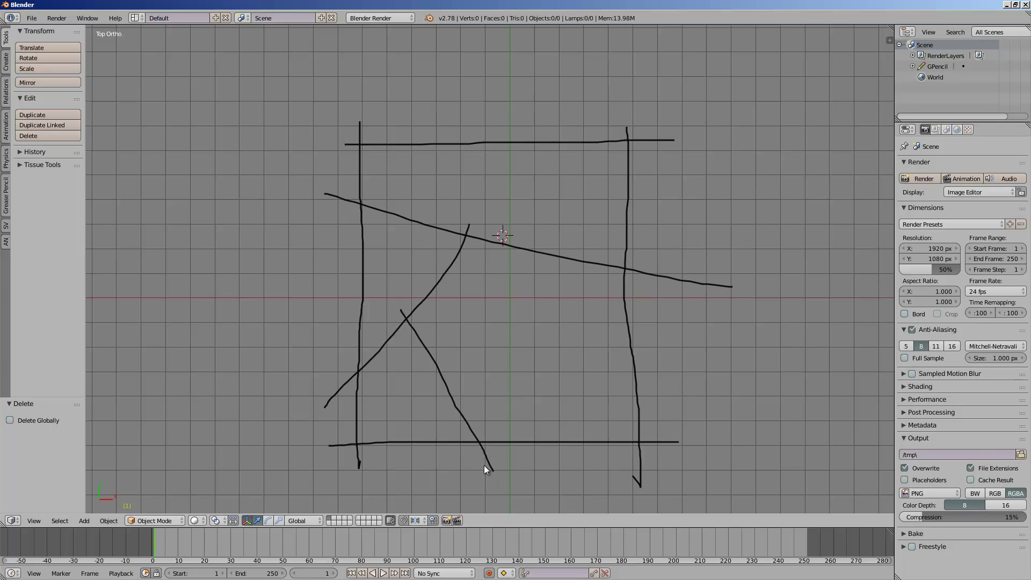
pyautogui.moveTo(432, 362); pyautogui.dragTo(647, 352)
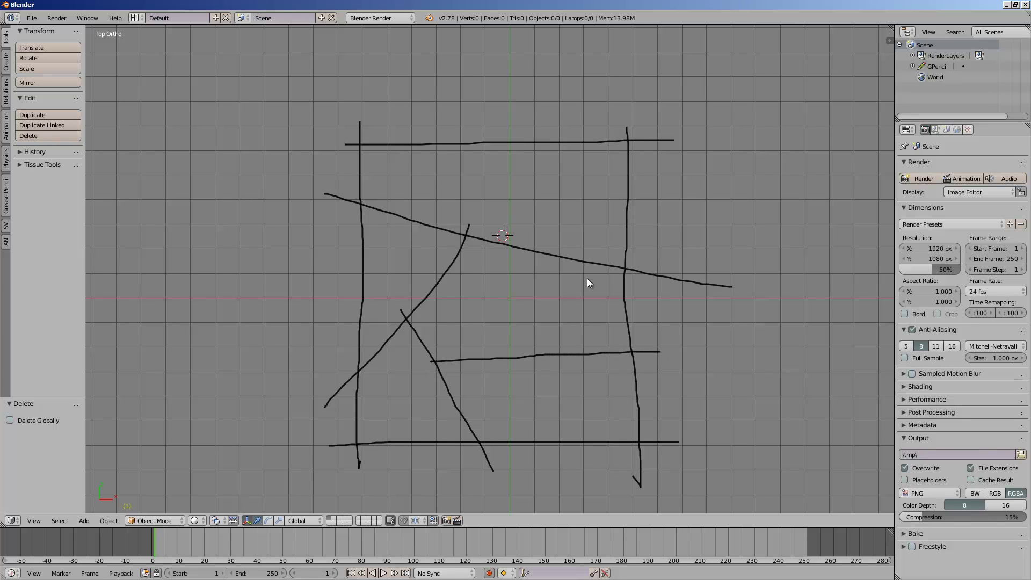
pyautogui.moveTo(530, 129); pyautogui.dragTo(541, 260)
pyautogui.click(703, 236)
pyautogui.click(744, 214)
pyautogui.moveTo(544, 349); pyautogui.dragTo(548, 461)
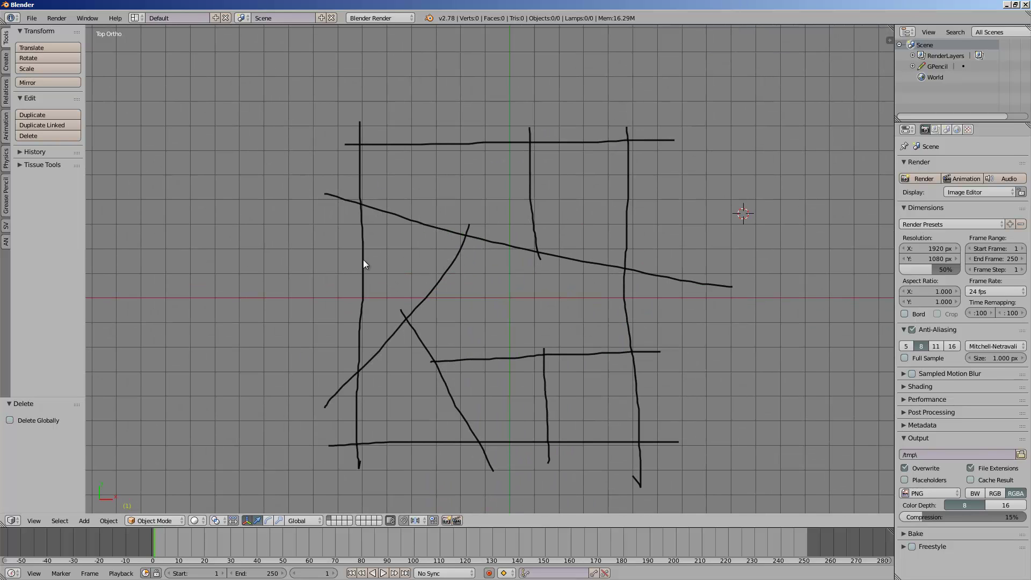
# Step: Switch to the Compositing screen layout and show the Grease Pencil drawing from the top in its 3D view
pyautogui.scroll(-1, 431, 258)
pyautogui.keyDown('shift'); pyautogui.moveTo(439, 261); pyautogui.dragTo(387, 265, button='middle'); pyautogui.keyUp('shift')
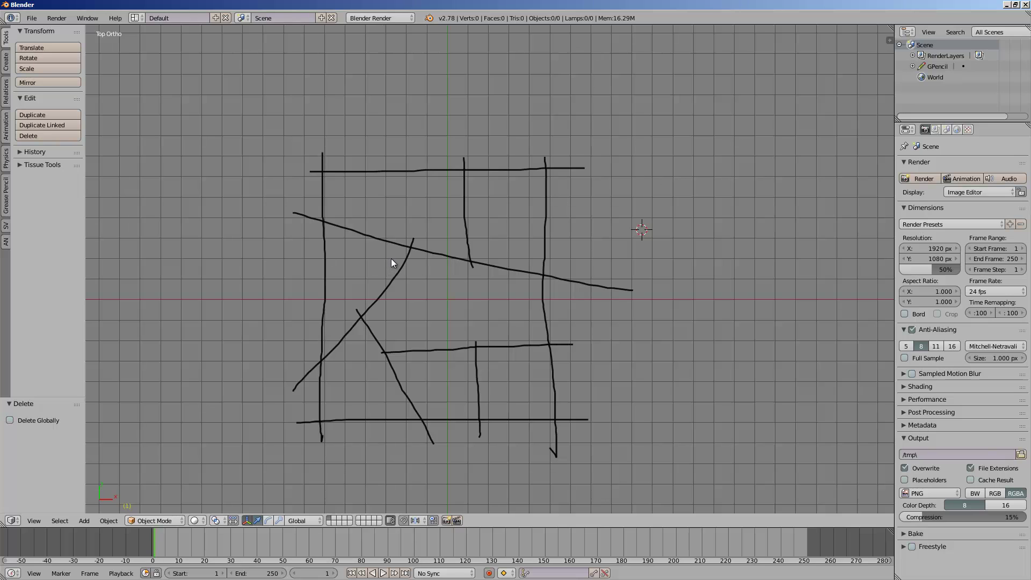
pyautogui.scroll(-1, 386, 333)
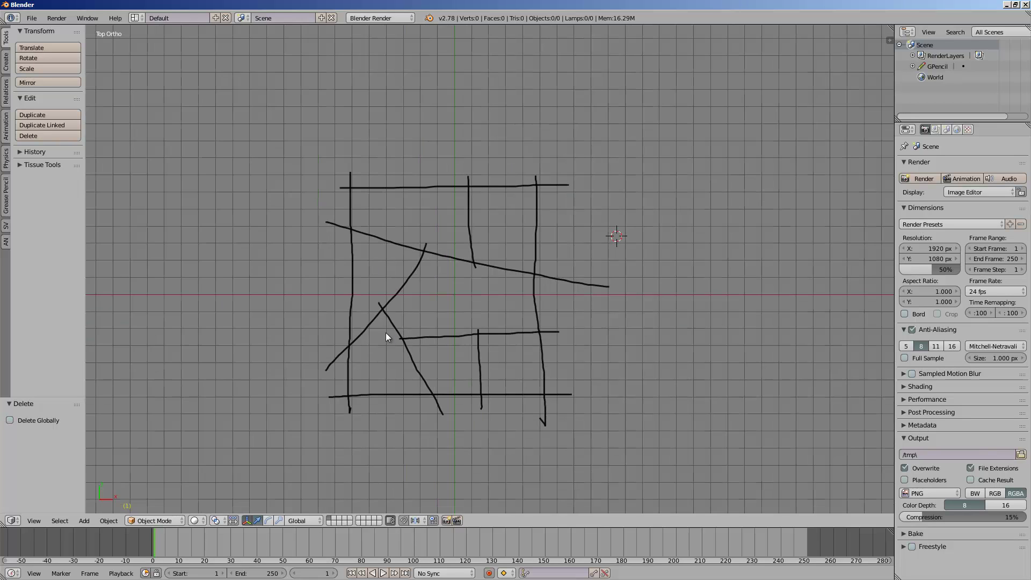
pyautogui.keyDown('shift'); pyautogui.moveTo(402, 323); pyautogui.dragTo(387, 327, button='middle'); pyautogui.keyUp('shift')
pyautogui.scroll(1, 376, 275)
pyautogui.keyDown('shift'); pyautogui.moveTo(372, 273); pyautogui.dragTo(430, 288, button='middle'); pyautogui.keyUp('shift')
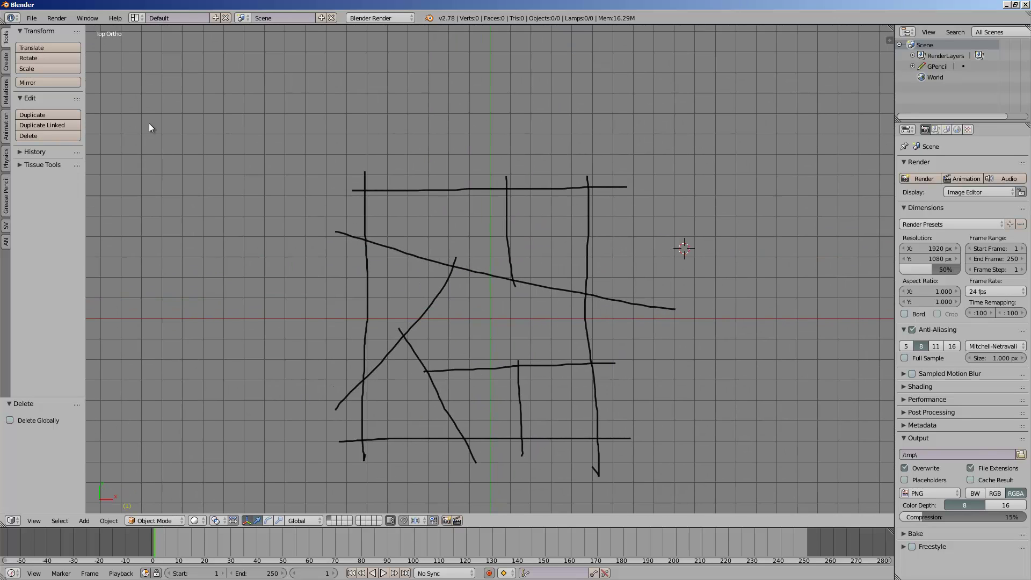
pyautogui.click(134, 19)
pyautogui.click(159, 54)
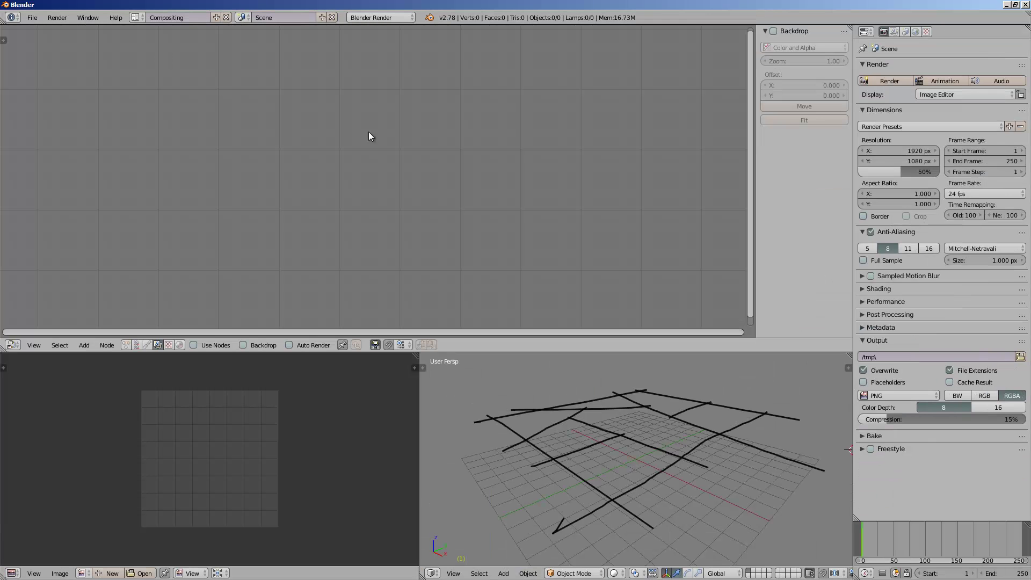
pyautogui.moveTo(596, 388); pyautogui.dragTo(675, 447, button='middle')
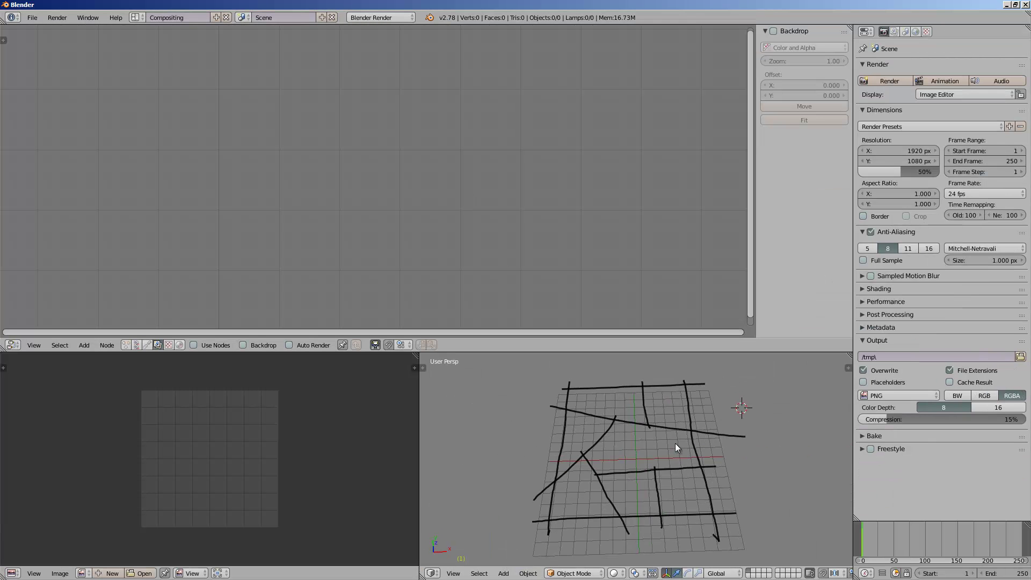
pyautogui.click(453, 573)
pyautogui.click(471, 524)
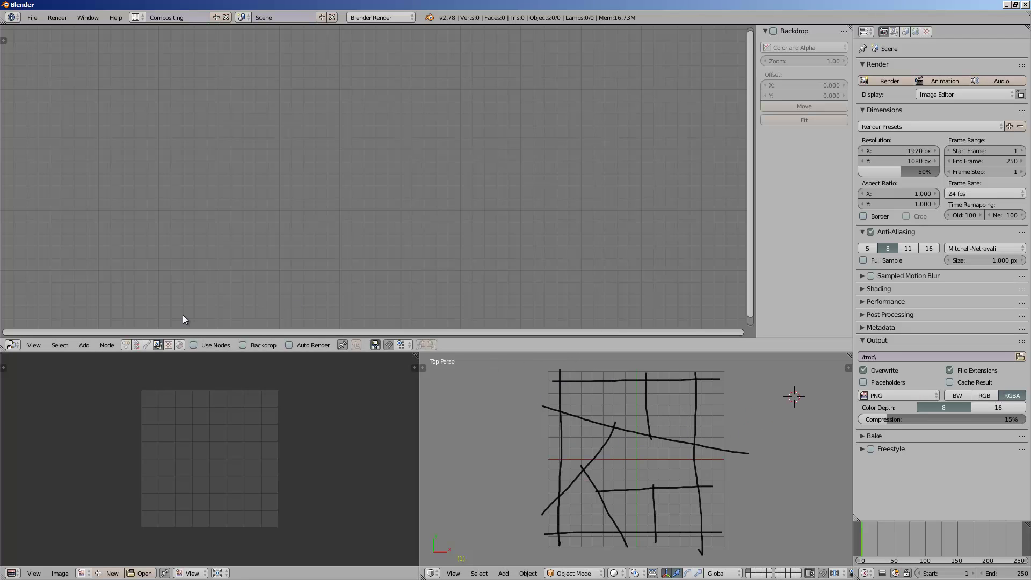
# Step: Switch the node editor to Sverchok nodes and create a new node tree
pyautogui.click(138, 345)
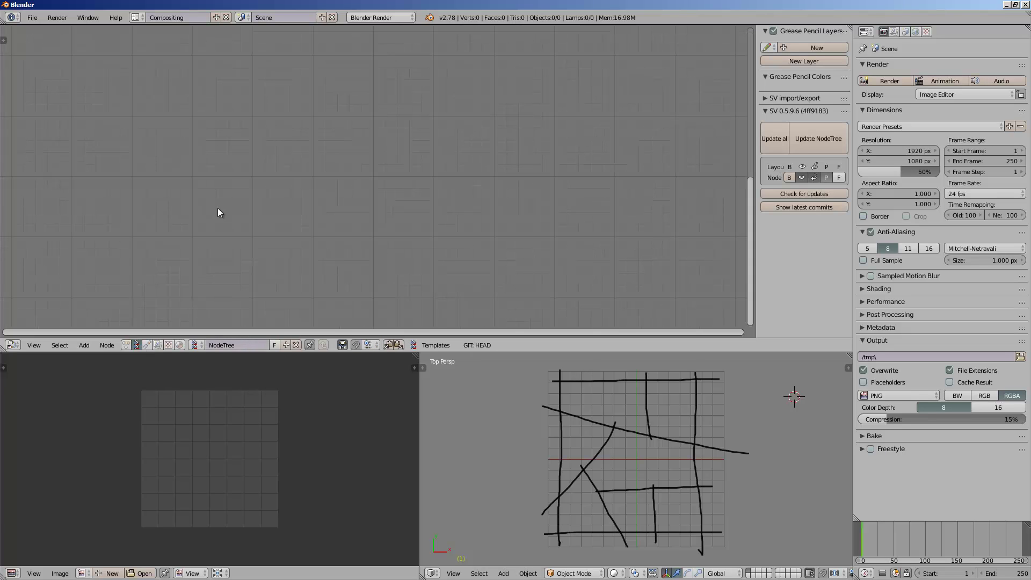
pyautogui.press('space')
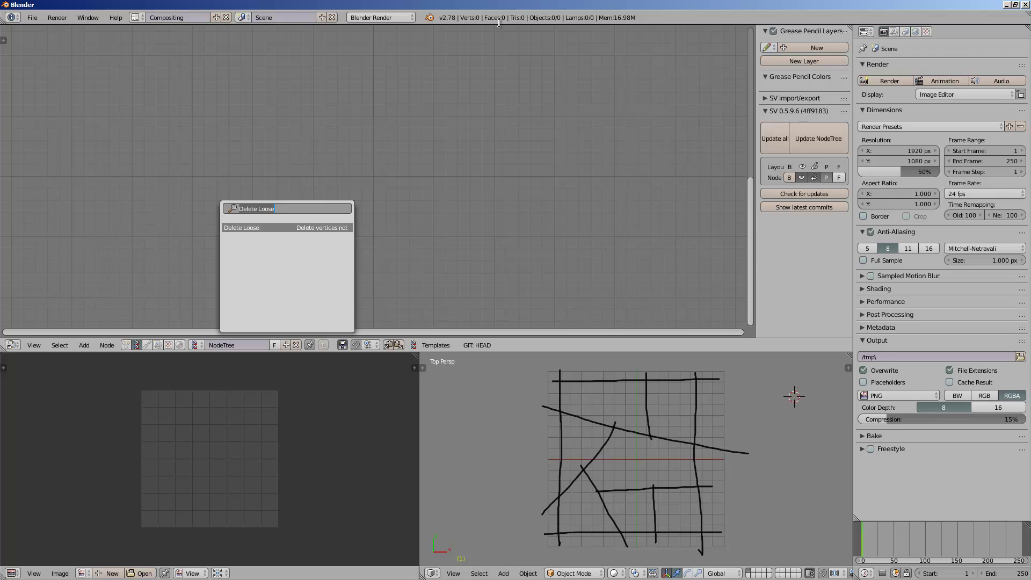
pyautogui.press('Return')
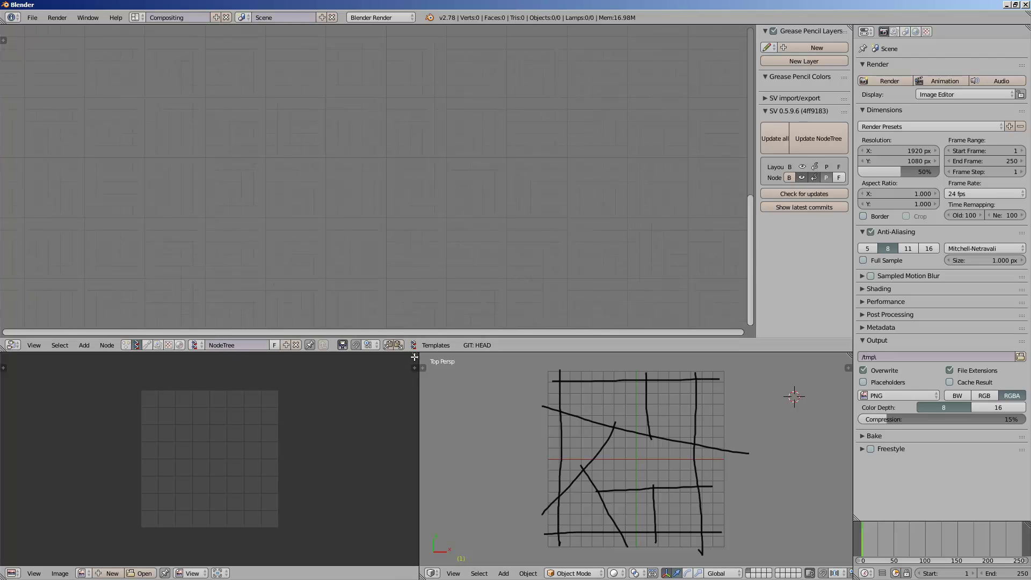
# Step: Merge the image editor area into the 3D view so the drawing fills the full width below the nodes
pyautogui.moveTo(423, 367); pyautogui.dragTo(392, 358)
pyautogui.scroll(-2, 292, 204)
pyautogui.scroll(-2, 349, 386)
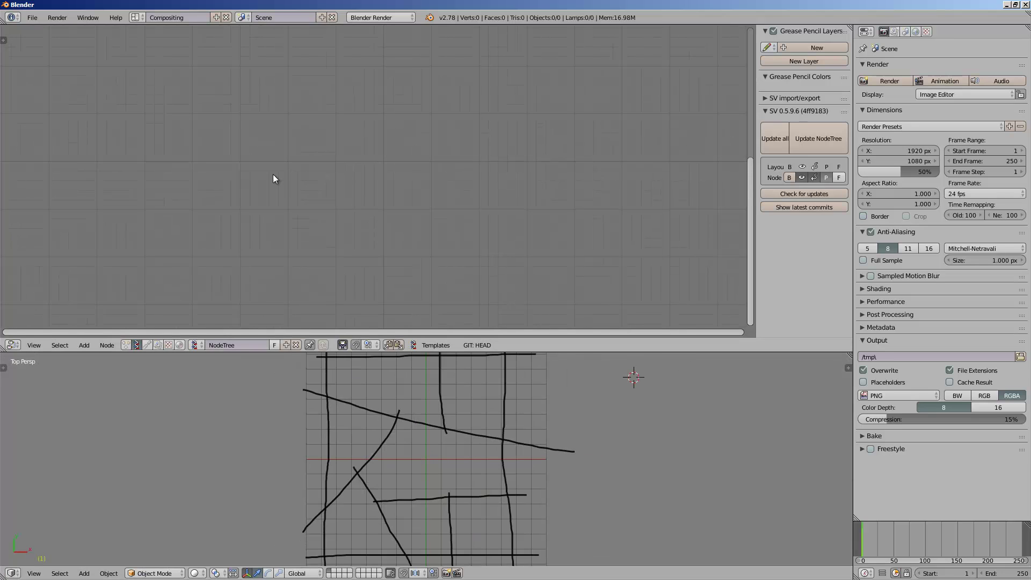
# Step: Add the "> gp +" grease pencil setup to the Sverchok node tree through the node search
pyautogui.press('space')
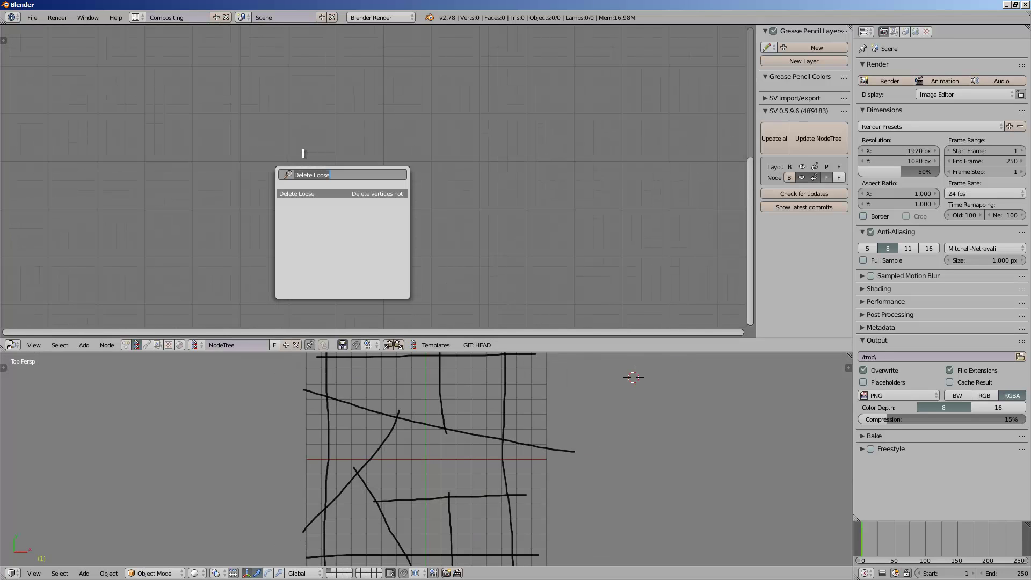
pyautogui.write('>gp')
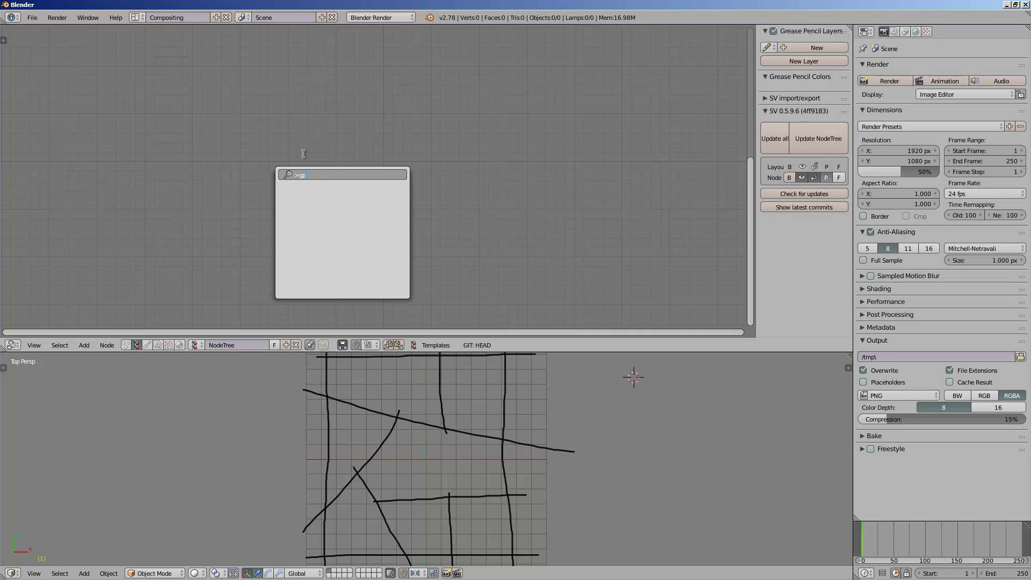
pyautogui.press('Down')
pyautogui.press('Down')
pyautogui.press('Down')
pyautogui.press('Down')
pyautogui.press('Down')
pyautogui.press('Down')
pyautogui.press('Down')
pyautogui.press('Down')
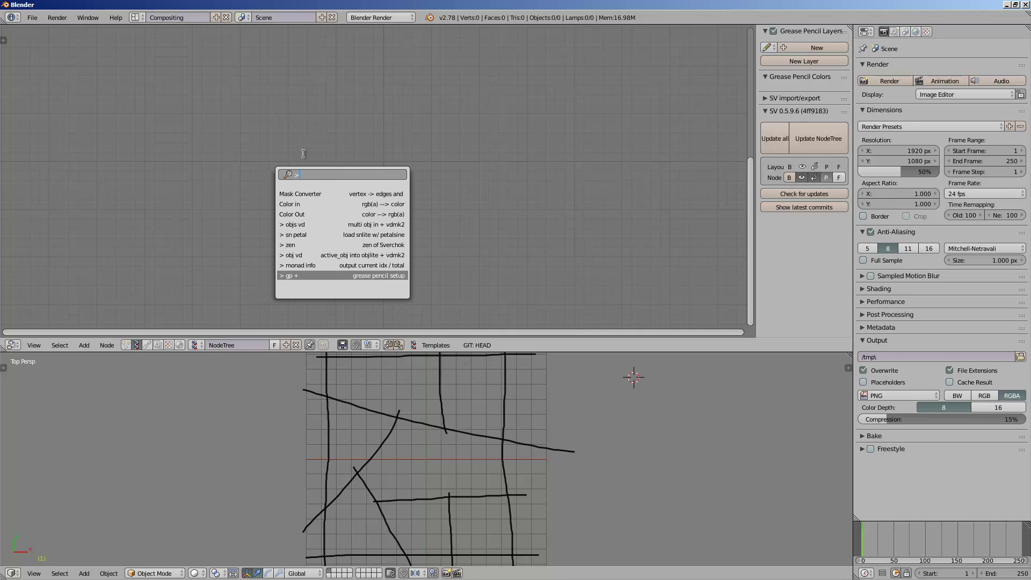
pyautogui.press('Return')
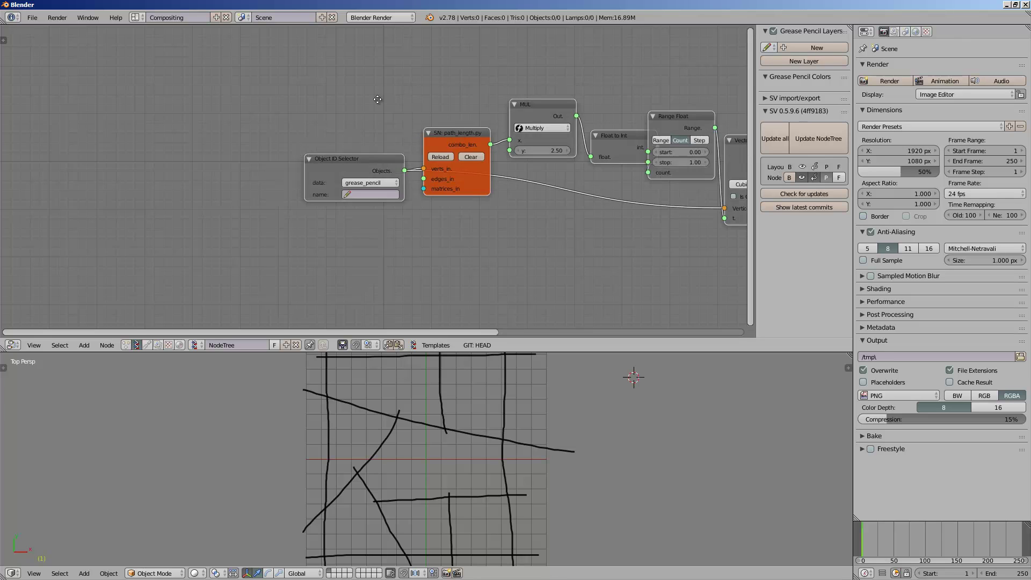
# Step: Set the Object ID Selector node to the GPencil data, the GP_Layer layer and the active frame
pyautogui.press('Home')
pyautogui.click(148, 221)
pyautogui.click(147, 234)
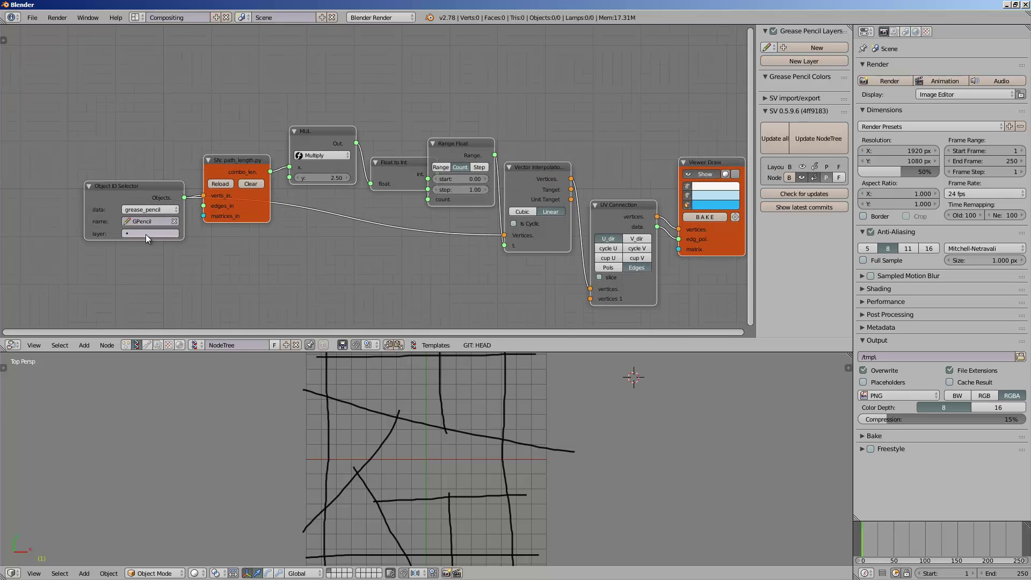
pyautogui.click(146, 234)
pyautogui.click(172, 260)
pyautogui.click(159, 249)
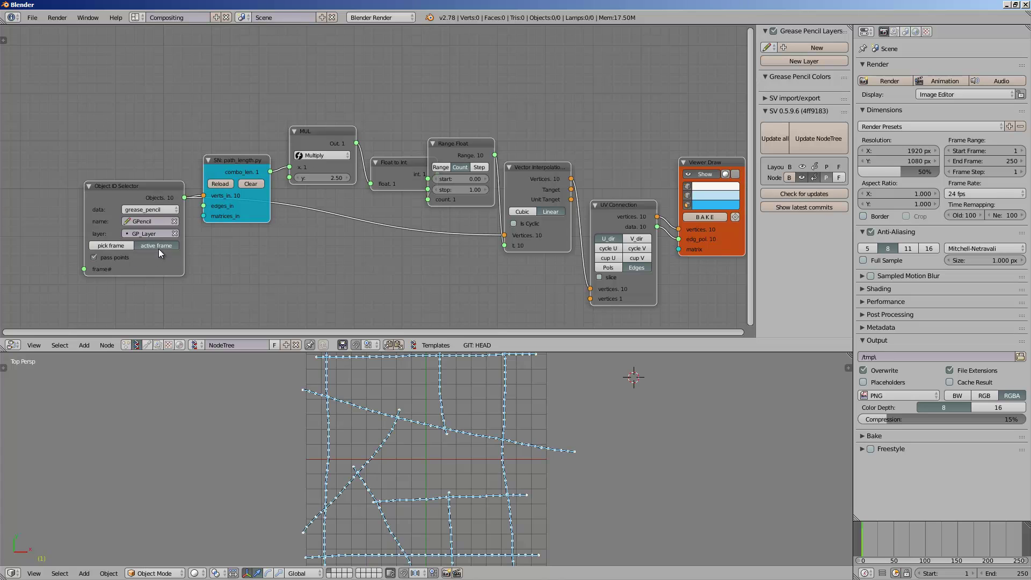
# Step: Lower the Multiply node's y value to 1.63 after moving the path_length node up
pyautogui.scroll(-1, 220, 265)
pyautogui.scroll(1, 220, 266)
pyautogui.click(309, 140)
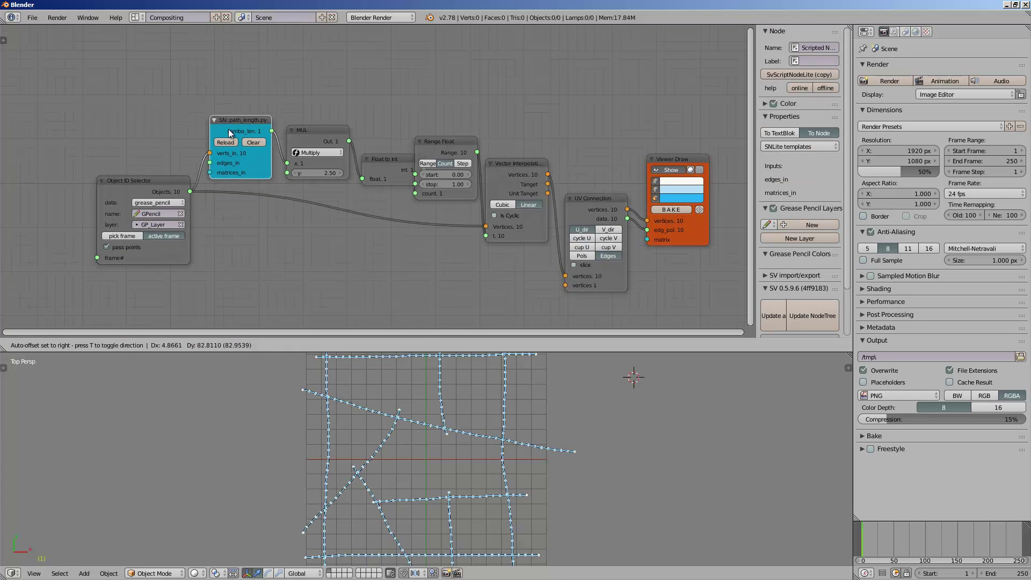
pyautogui.scroll(1, 307, 141)
pyautogui.moveTo(300, 156)
pyautogui.mouseDown()
pyautogui.moveTo(276, 156)
pyautogui.moveTo(333, 156)
pyautogui.mouseUp()
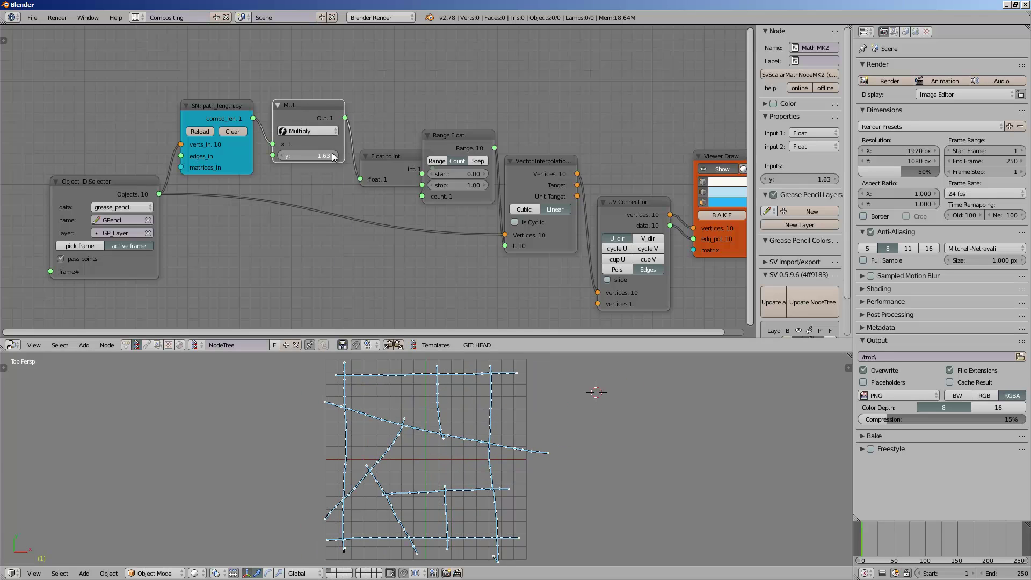
# Step: Delete the path_length, Multiply and Float to Int nodes
pyautogui.moveTo(231, 107); pyautogui.dragTo(225, 91)
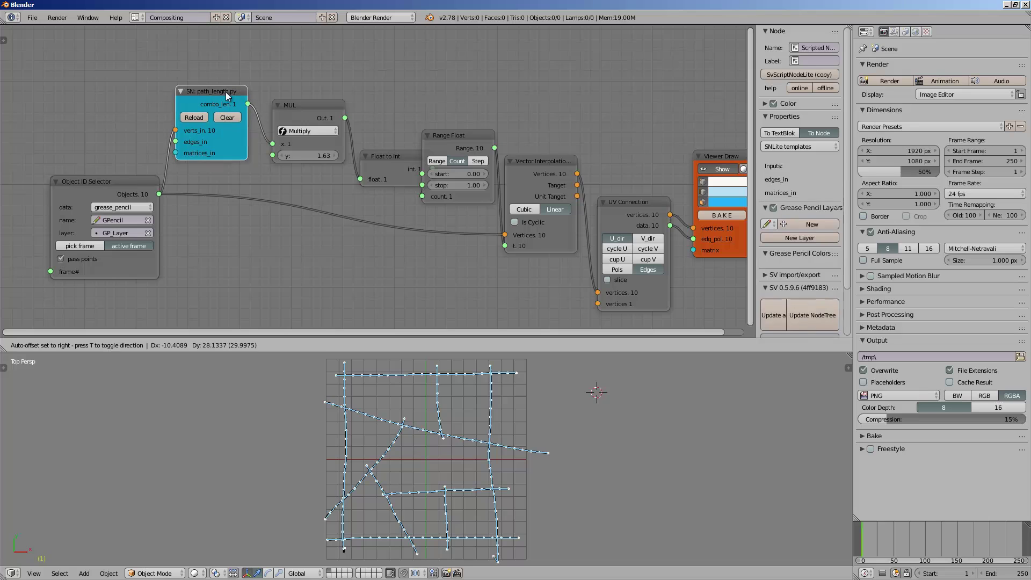
pyautogui.keyDown('shift'); pyautogui.click(303, 107); pyautogui.keyUp('shift')
pyautogui.keyDown('shift'); pyautogui.click(376, 156); pyautogui.keyUp('shift')
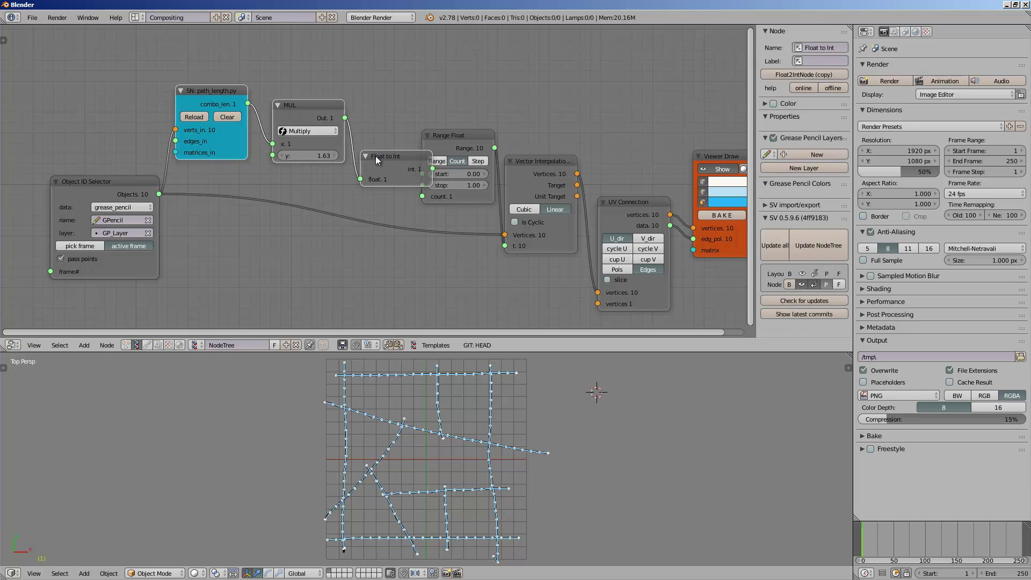
pyautogui.press('x')
# Step: Move the Range Float and Vector Interpolation nodes closer to the Object ID Selector and set the range count to 2
pyautogui.moveTo(375, 129); pyautogui.dragTo(347, 126, button='middle')
pyautogui.moveTo(401, 132); pyautogui.dragTo(240, 103)
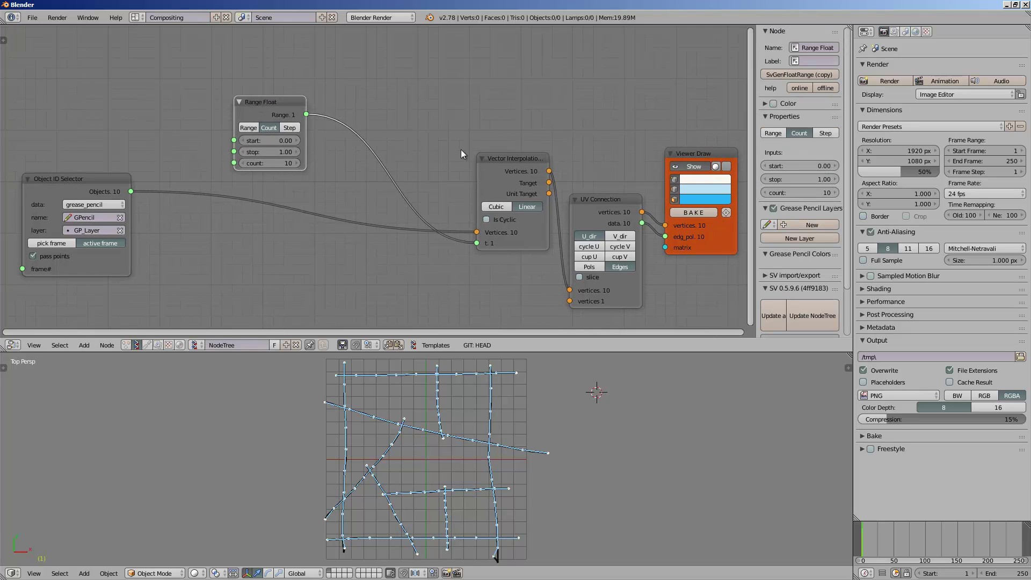
pyautogui.moveTo(486, 159); pyautogui.dragTo(412, 153)
pyautogui.moveTo(271, 164); pyautogui.dragTo(237, 164)
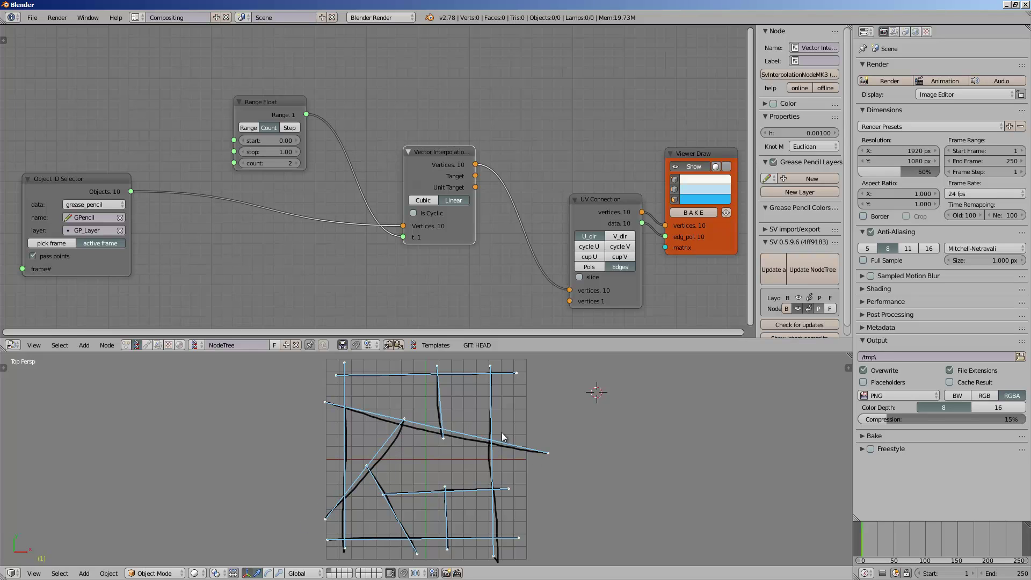
# Step: Pull the Vector Interpolation and UV Connection nodes closer together, leaving a gap in front of Viewer Draw
pyautogui.moveTo(442, 233); pyautogui.dragTo(414, 235, button='middle')
pyautogui.moveTo(411, 143); pyautogui.dragTo(369, 139)
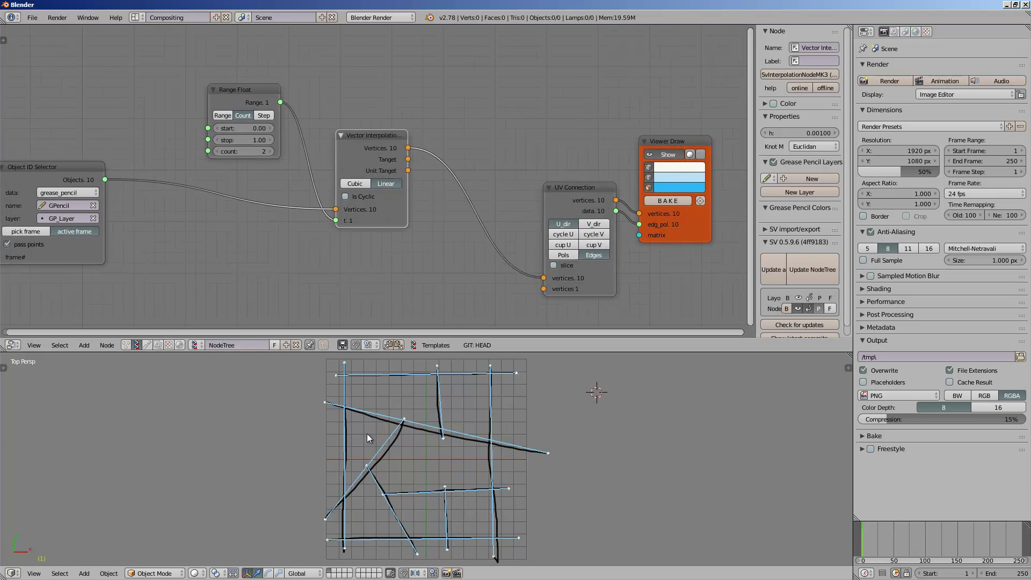
pyautogui.moveTo(419, 281); pyautogui.dragTo(365, 283, button='middle')
pyautogui.moveTo(518, 192); pyautogui.dragTo(413, 171)
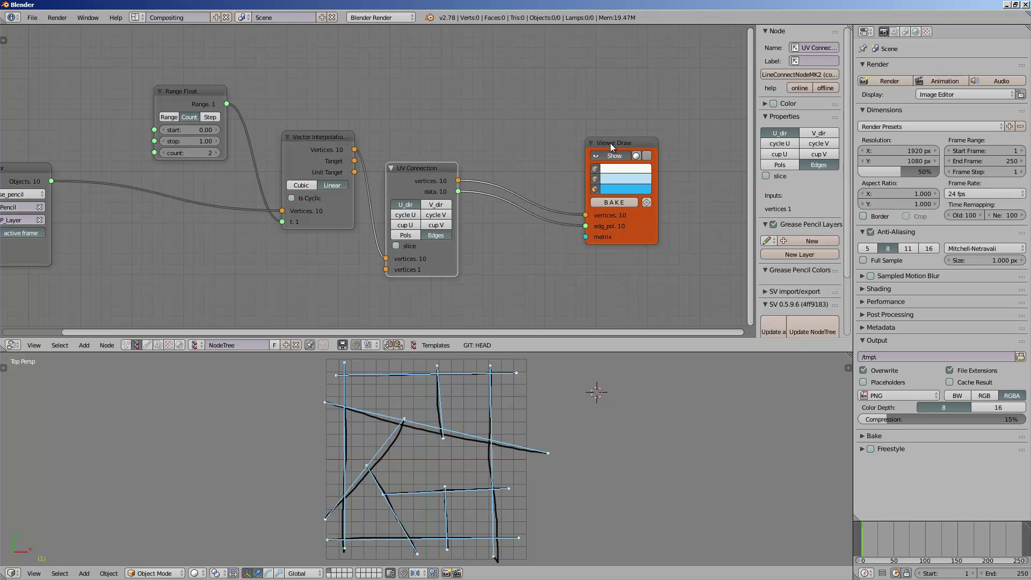
pyautogui.moveTo(610, 143); pyautogui.dragTo(621, 137)
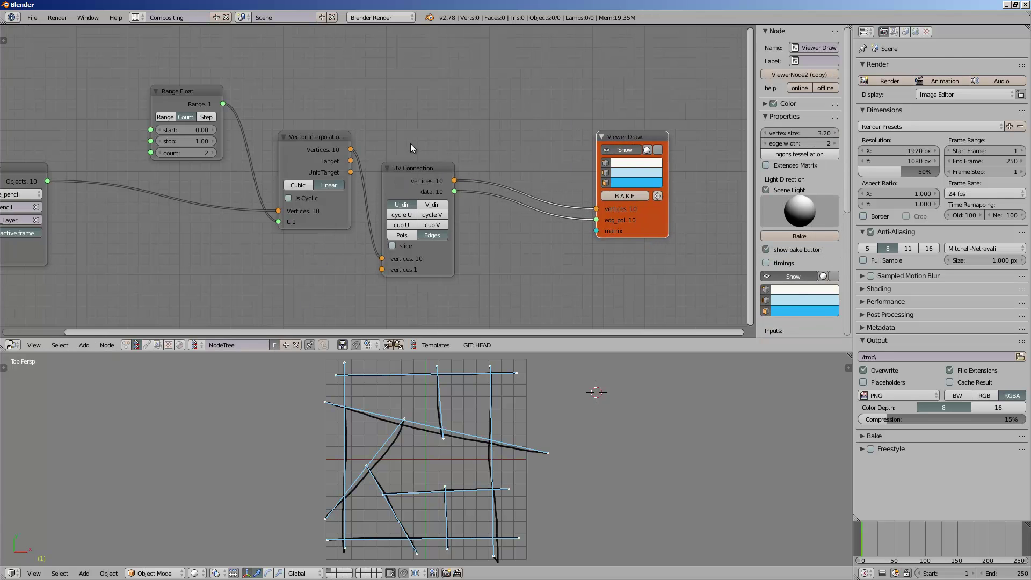
# Step: Save the file to the Desktop as sv_gp_layout_001
pyautogui.hotkey('ctrl', 's')
pyautogui.click(262, 58)
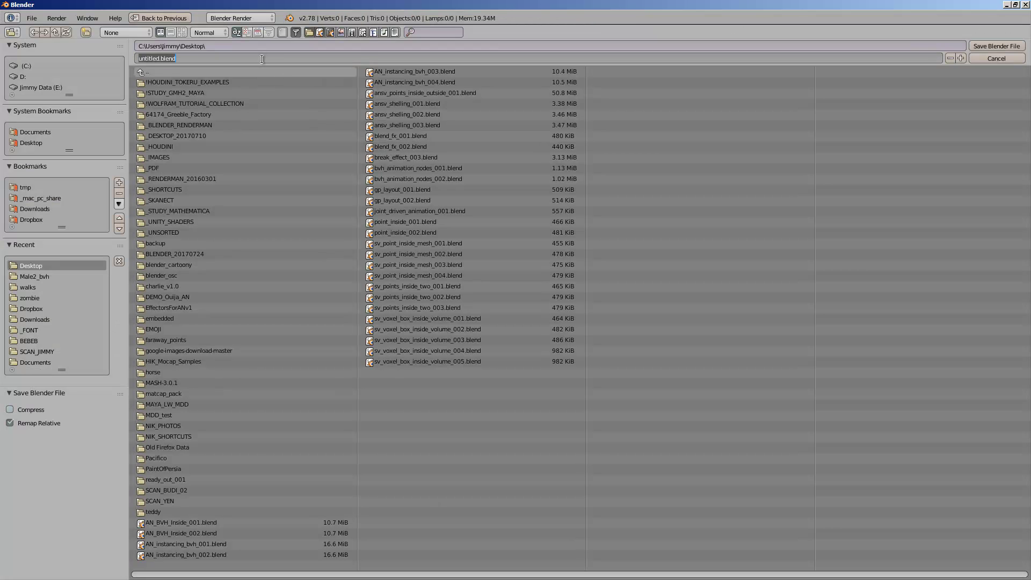
pyautogui.write('sv_gp_layout_001')
pyautogui.press('Return')
pyautogui.click(991, 47)
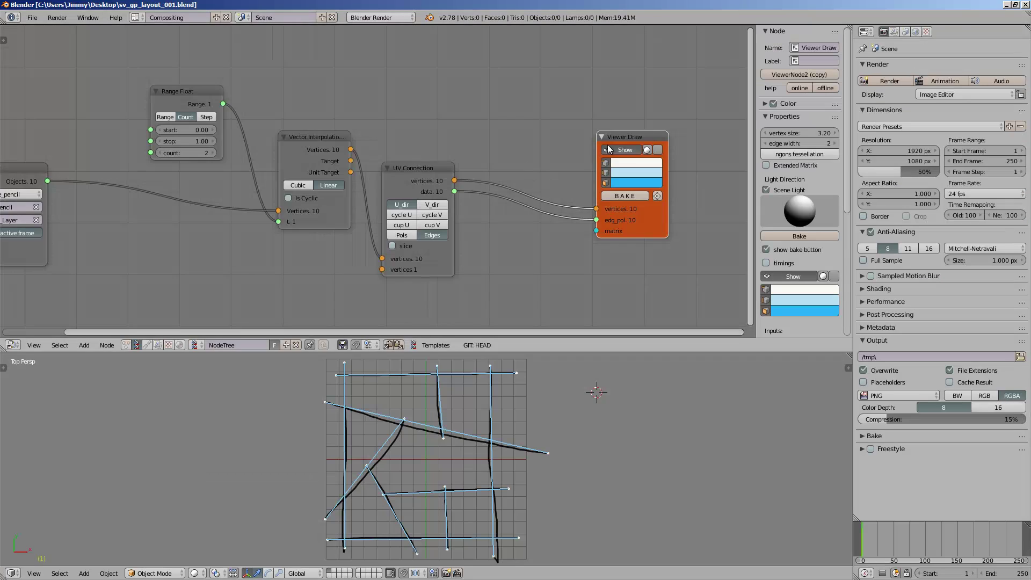
# Step: Add an Intersect Edges MK2 node between UV Connection and Viewer Draw, shifting Viewer Draw aside to make room
pyautogui.moveTo(609, 146); pyautogui.dragTo(621, 142)
pyautogui.moveTo(487, 131); pyautogui.dragTo(434, 129, button='middle')
pyautogui.hotkey('shift', 'a')
pyautogui.click(450, 128)
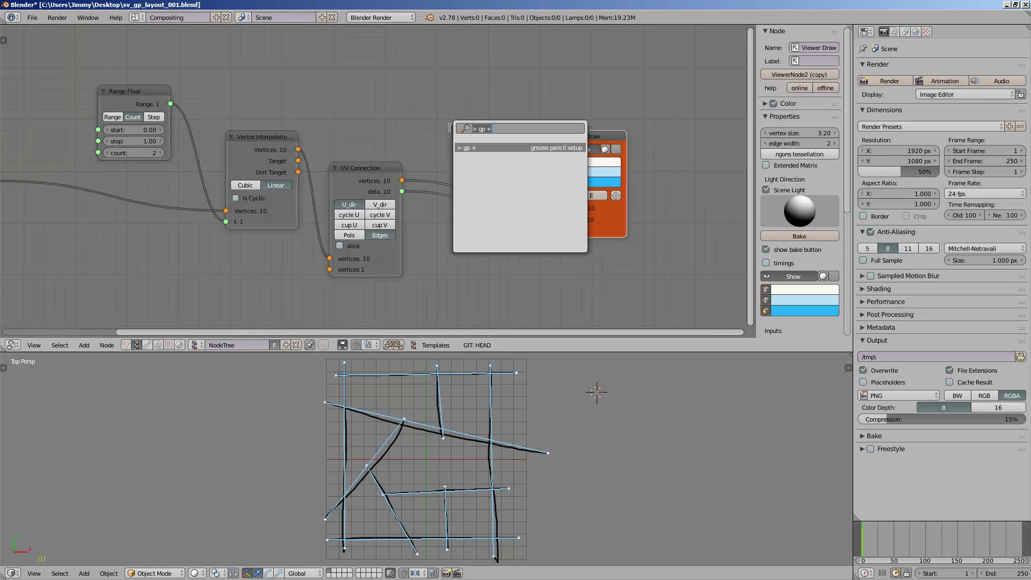
pyautogui.write('inter')
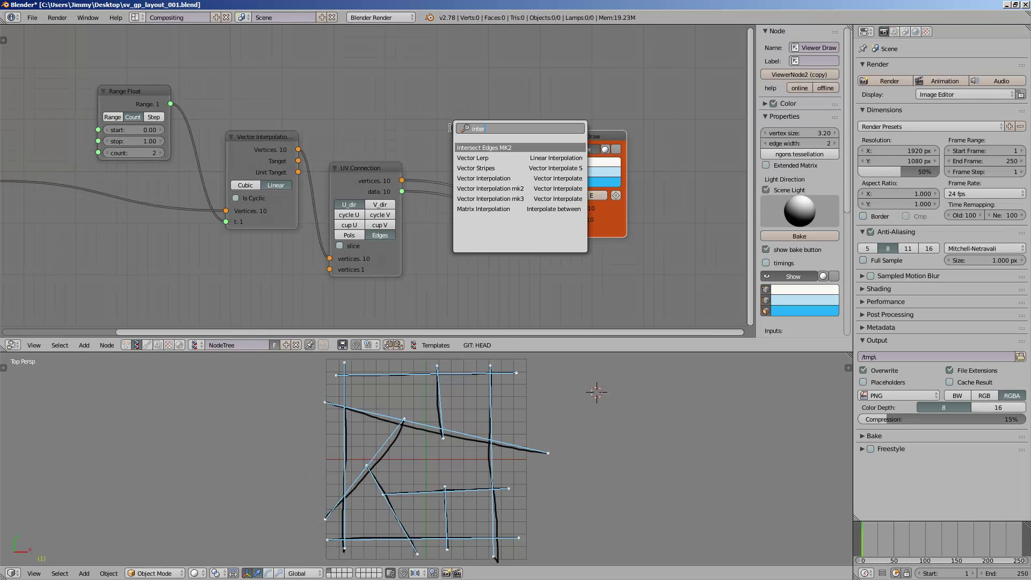
pyautogui.press('Return')
pyautogui.click(503, 98)
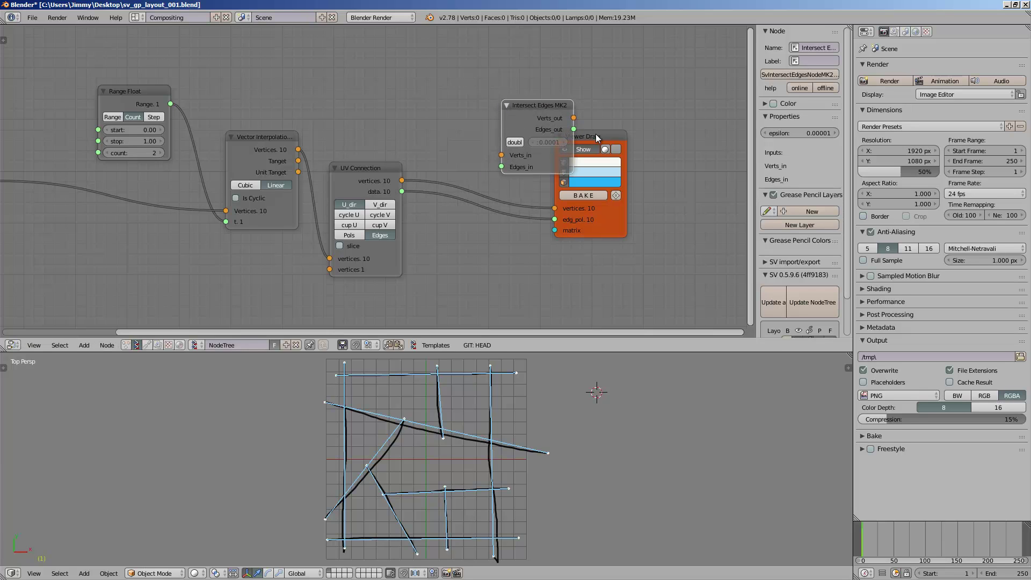
pyautogui.moveTo(595, 135); pyautogui.dragTo(679, 150)
pyautogui.scroll(2, 392, 194)
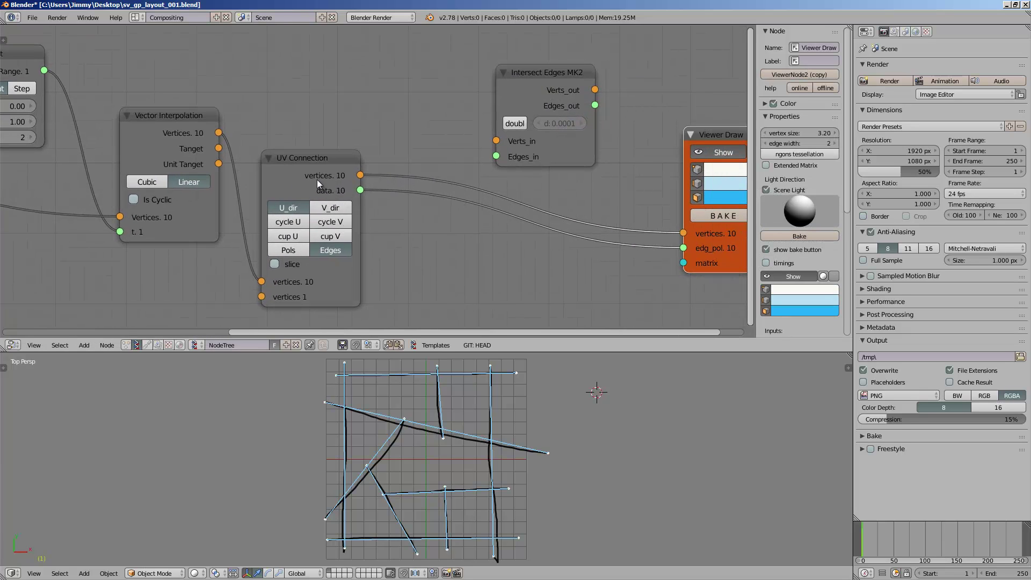
# Step: Add a Mesh Join node on the vertices link just after UV Connection
pyautogui.click(324, 185)
pyautogui.moveTo(318, 160); pyautogui.dragTo(263, 146, button='middle')
pyautogui.hotkey('shift', 'a')
pyautogui.click(292, 136)
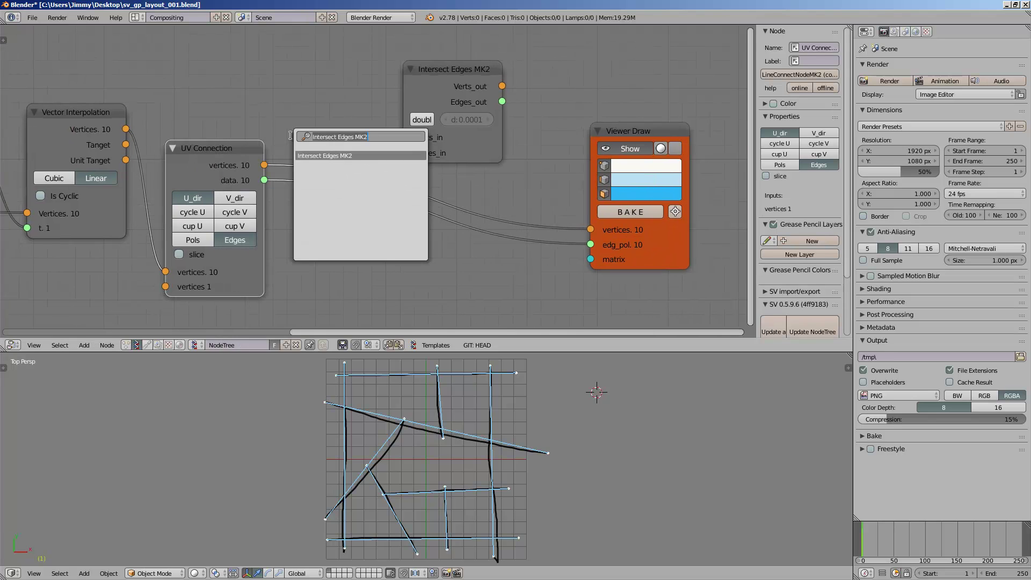
pyautogui.write('jo')
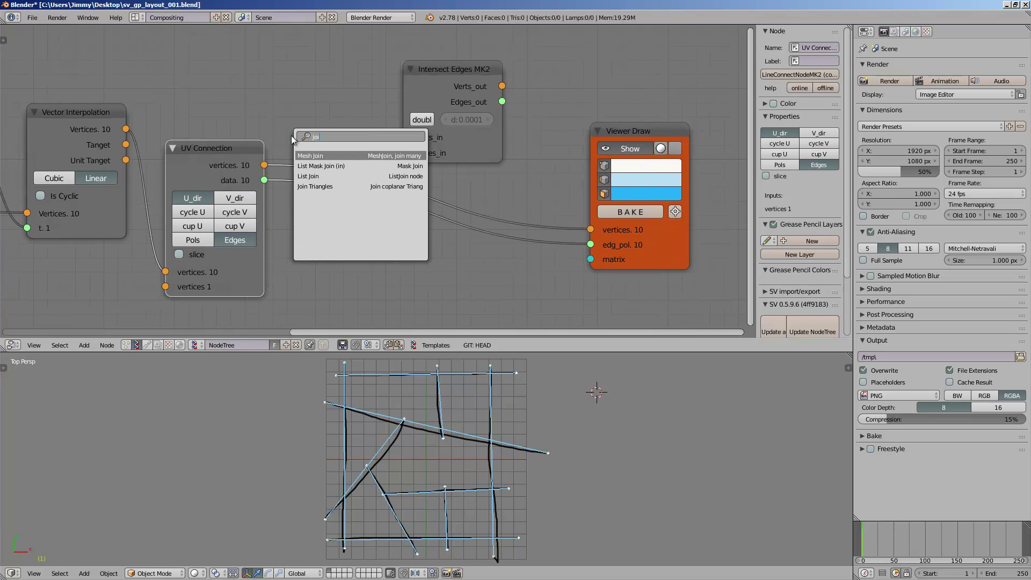
pyautogui.write('i')
pyautogui.press('Return')
pyautogui.click(296, 168)
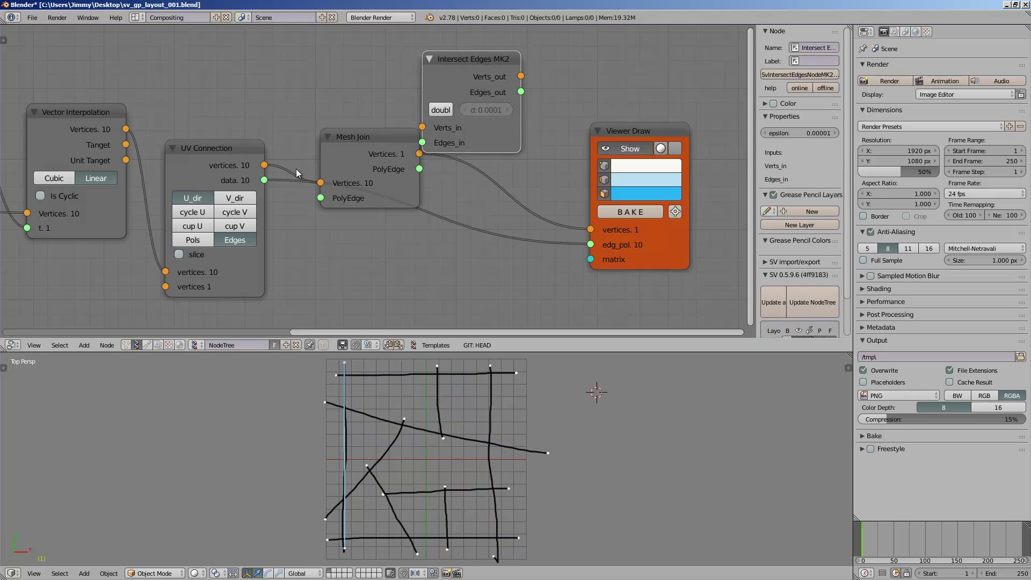
# Step: Link UV Connection's data to Mesh Join's PolyEdge input, and Mesh Join's Vertices and PolyEdge outputs to the Intersect Edges inputs
pyautogui.moveTo(264, 180); pyautogui.dragTo(320, 198)
pyautogui.moveTo(377, 156); pyautogui.dragTo(354, 131)
pyautogui.moveTo(395, 143); pyautogui.dragTo(422, 142)
pyautogui.moveTo(441, 74); pyautogui.dragTo(470, 58)
pyautogui.moveTo(396, 128); pyautogui.dragTo(451, 112)
# Step: Link the Intersect Edges Verts_out and Edges_out to Viewer Draw's vertices and edg_pol, and turn on doubles
pyautogui.moveTo(546, 76); pyautogui.dragTo(591, 229)
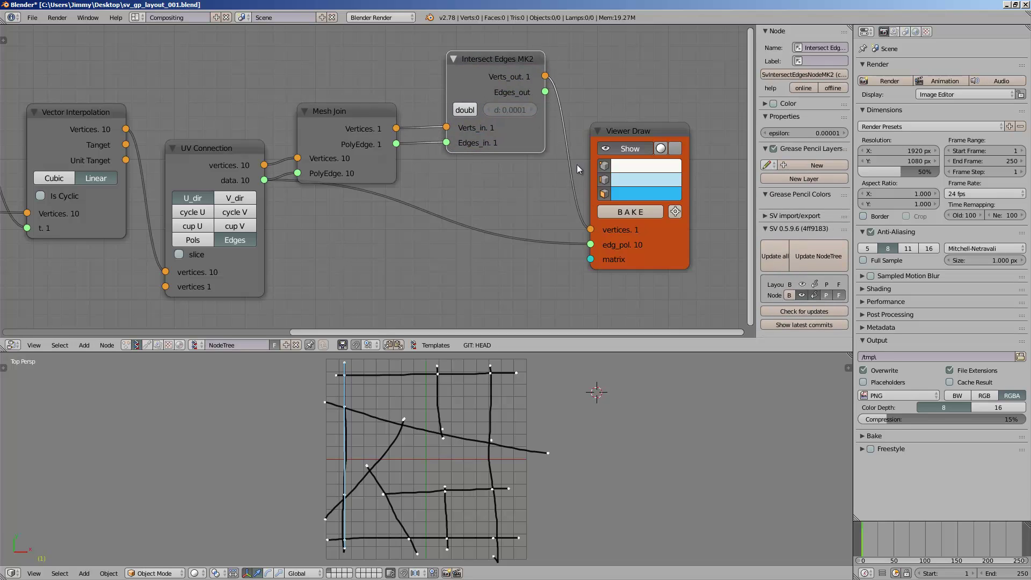
pyautogui.moveTo(545, 92); pyautogui.dragTo(591, 245)
pyautogui.moveTo(478, 108); pyautogui.dragTo(471, 144)
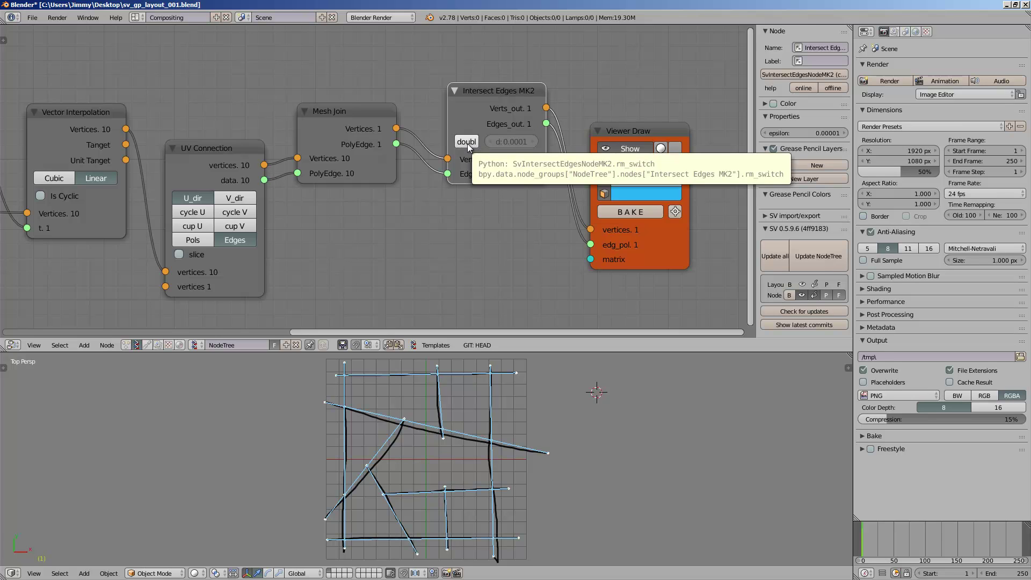
# Step: Move Viewer Draw away from Intersect Edges MK2 and widen the Intersect Edges node so its labels are readable
pyautogui.moveTo(617, 129); pyautogui.dragTo(556, 153, button='middle')
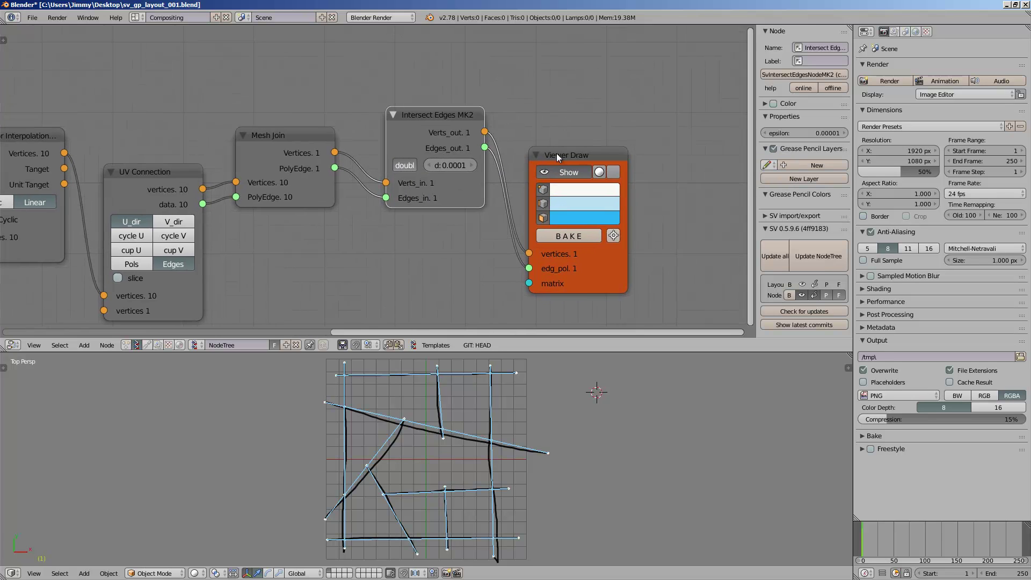
pyautogui.moveTo(556, 153); pyautogui.dragTo(587, 130)
pyautogui.scroll(1, 555, 125)
pyautogui.moveTo(493, 116); pyautogui.dragTo(543, 116)
# Step: Enlarge the 3D view area below the nodes and check the intersected edges against the whole drawing
pyautogui.scroll(3, 415, 417)
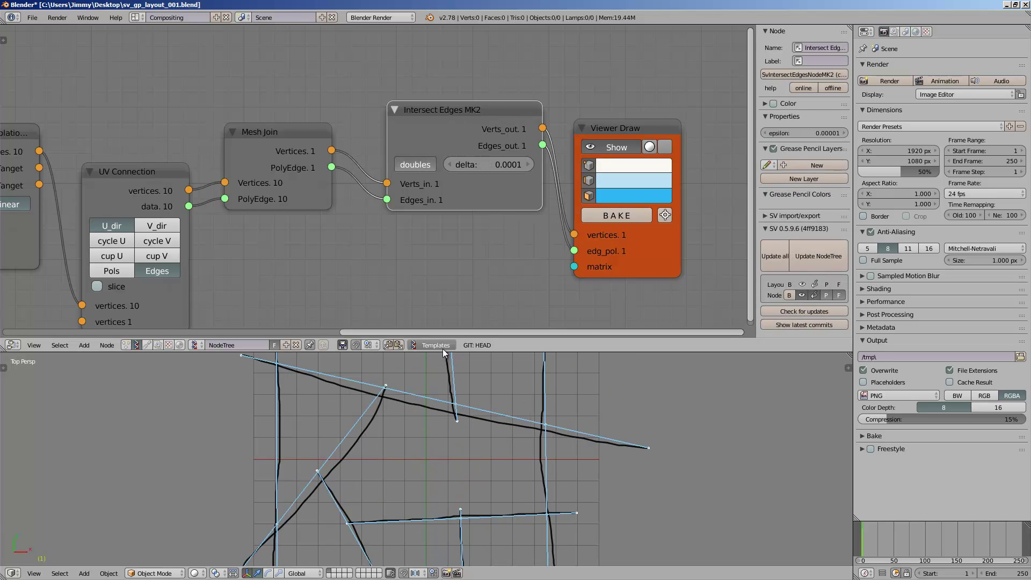
pyautogui.moveTo(444, 353); pyautogui.dragTo(443, 198)
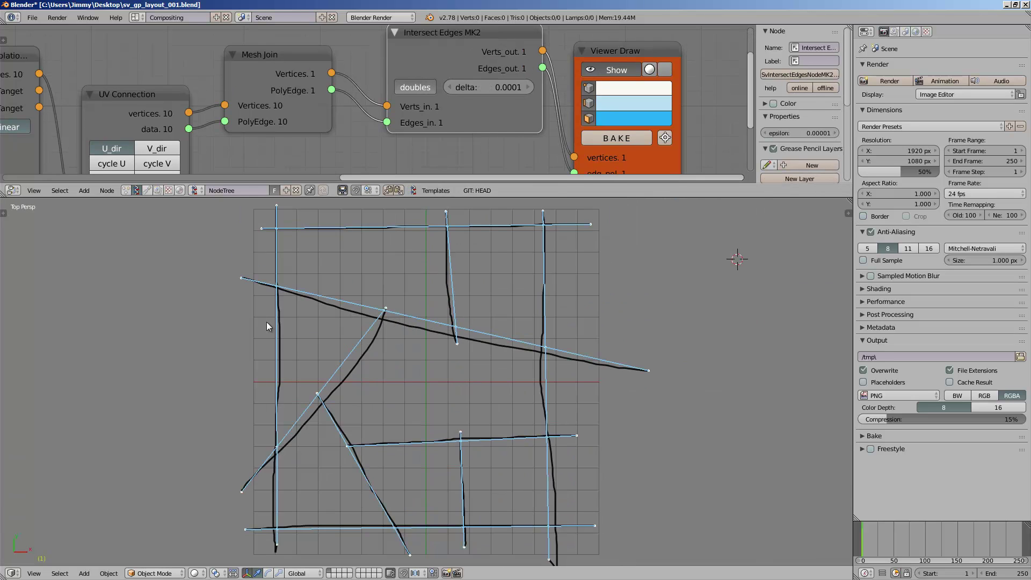
pyautogui.scroll(-3, 482, 376)
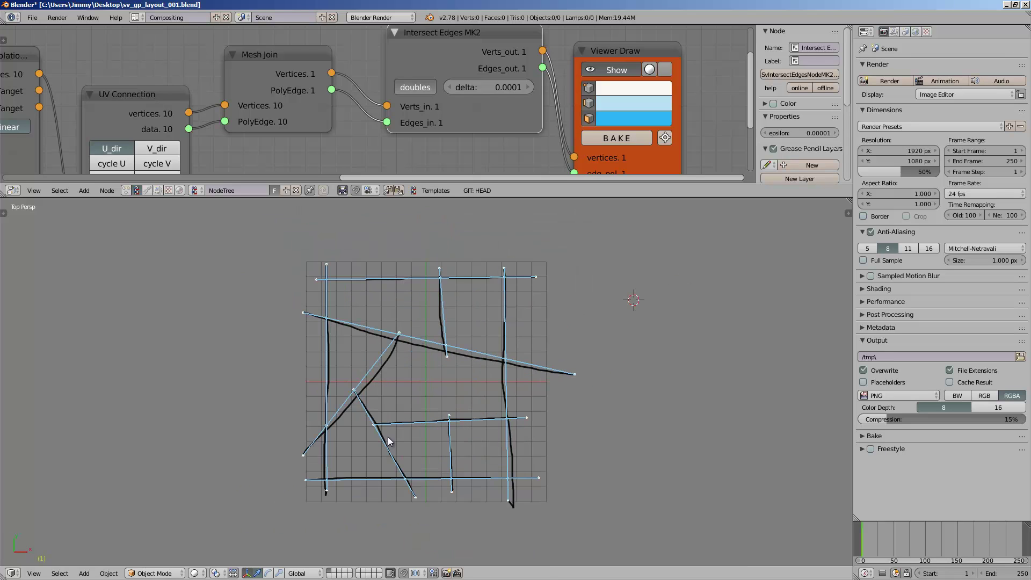
pyautogui.keyDown('shift'); pyautogui.moveTo(388, 437); pyautogui.dragTo(353, 449, button='middle'); pyautogui.keyUp('shift')
pyautogui.scroll(1, 377, 364)
pyautogui.scroll(-2, 377, 364)
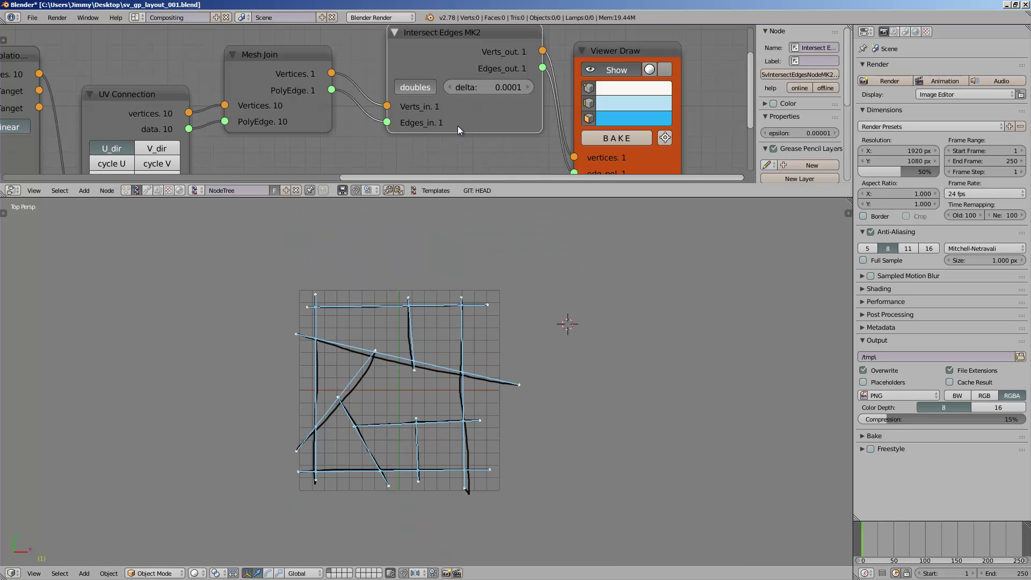
pyautogui.moveTo(509, 161); pyautogui.dragTo(500, 167, button='middle')
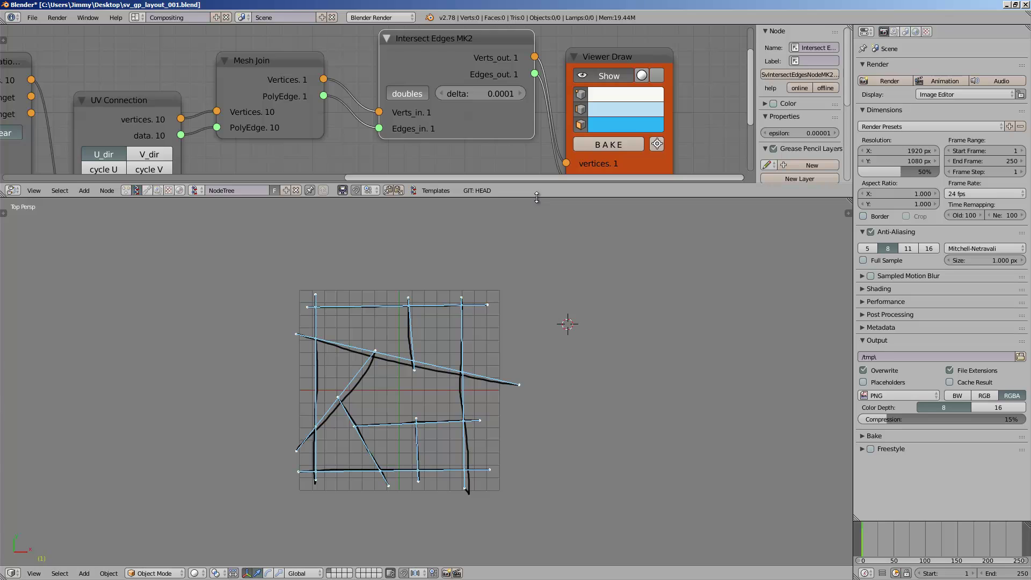
pyautogui.moveTo(534, 198); pyautogui.dragTo(534, 275)
# Step: Move Viewer Draw further from Intersect Edges MK2 to leave room for another node, and save the file
pyautogui.moveTo(515, 108); pyautogui.dragTo(353, 81, button='middle')
pyautogui.moveTo(443, 65); pyautogui.dragTo(567, 54)
pyautogui.hotkey('ctrl', 's')
pyautogui.click(529, 61)
# Step: Add a Fill Holes node before Viewer Draw, feeding Edges_out into its edges input and its polygons into edg_pol
pyautogui.hotkey('shift', 'a')
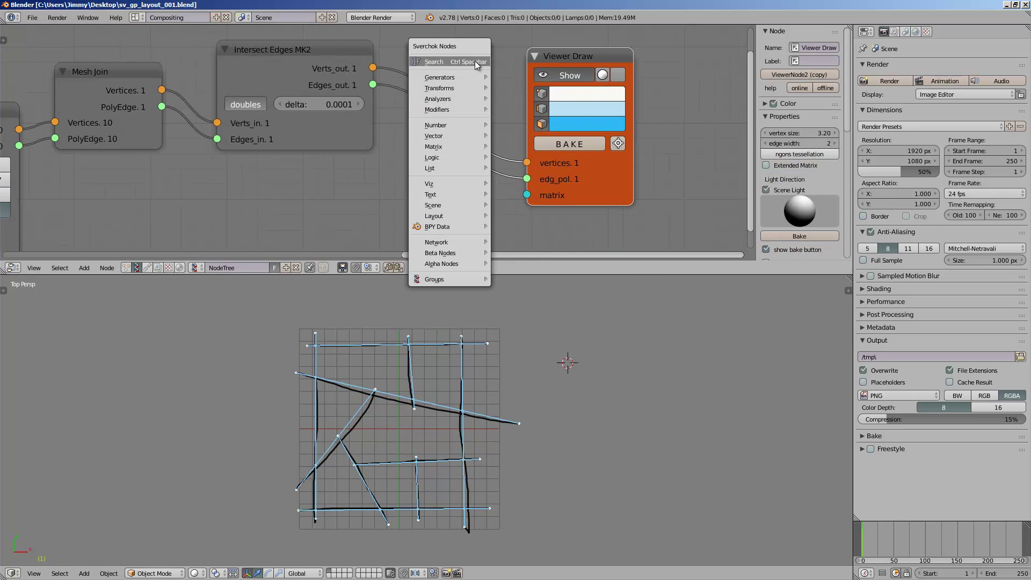
pyautogui.click(475, 60)
pyautogui.write('fill')
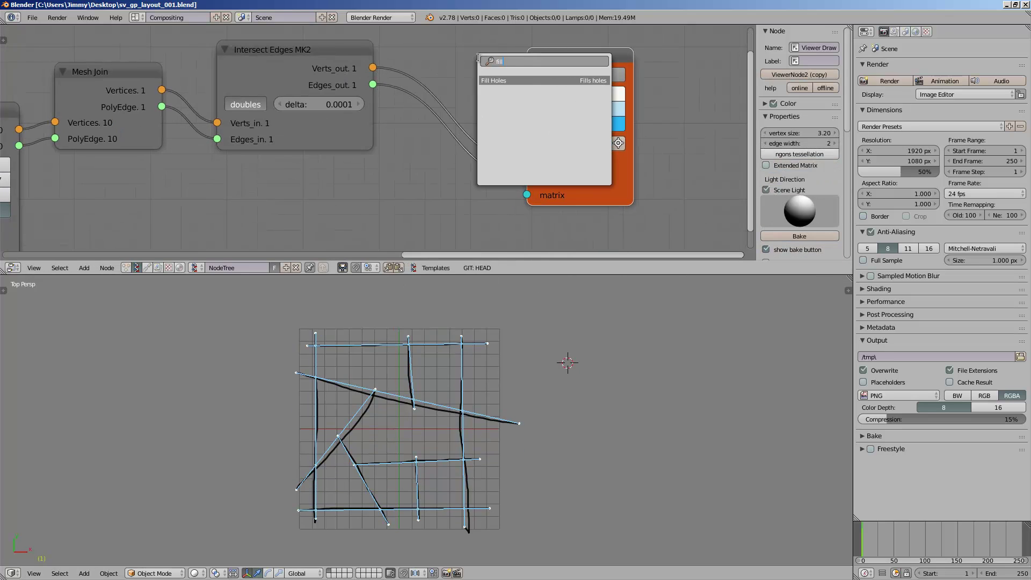
pyautogui.press('Return')
pyautogui.click(460, 33)
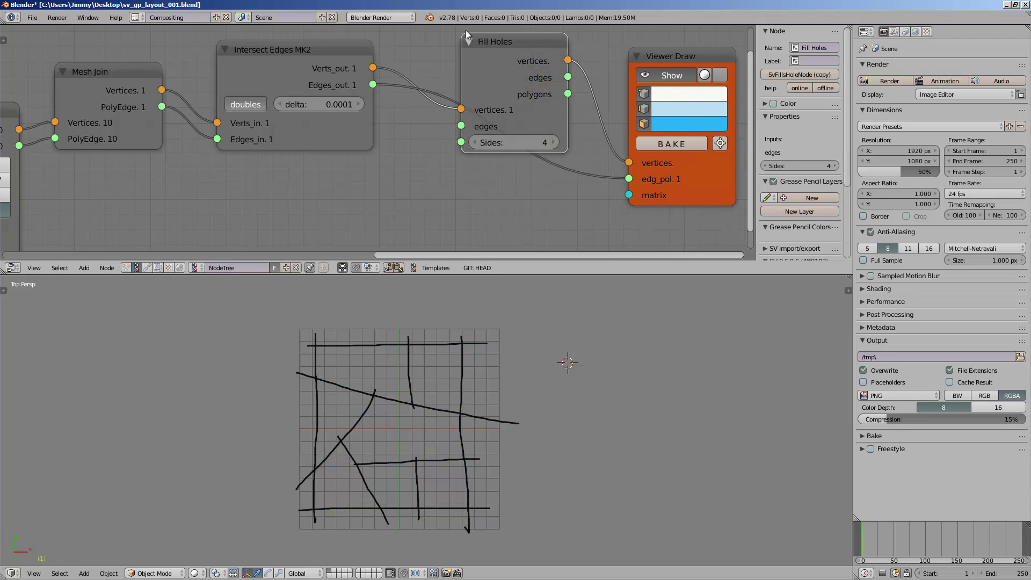
pyautogui.moveTo(378, 86); pyautogui.dragTo(461, 126)
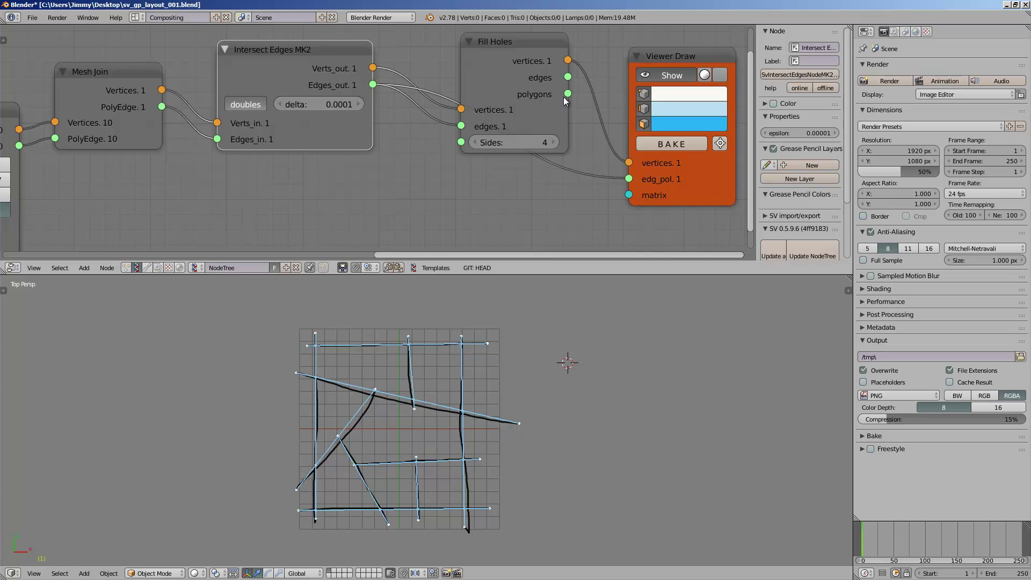
pyautogui.moveTo(566, 94); pyautogui.dragTo(629, 178)
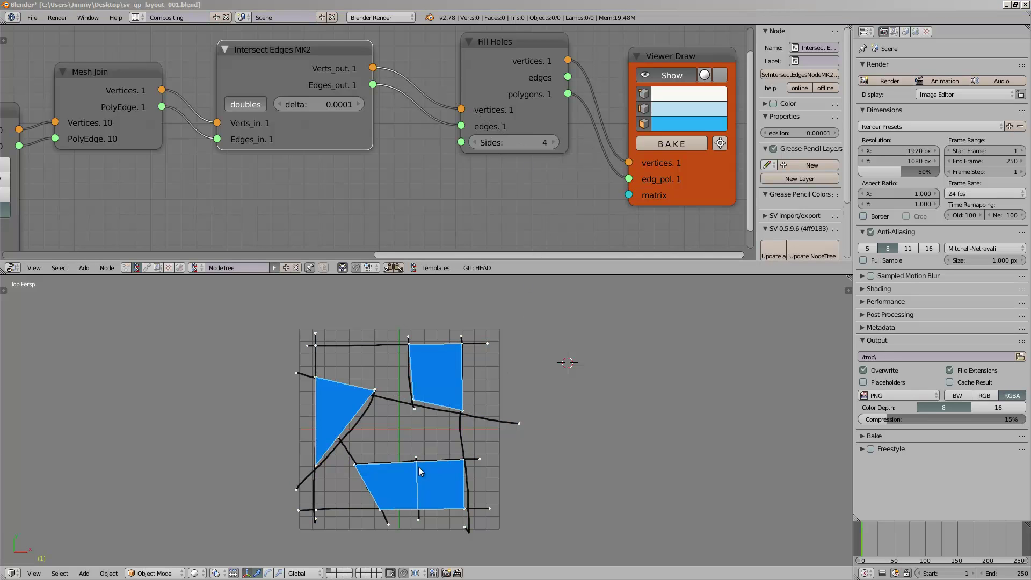
# Step: Set the Fill Holes Sides value to 7 so the larger regions of the layout are also filled
pyautogui.click(550, 143)
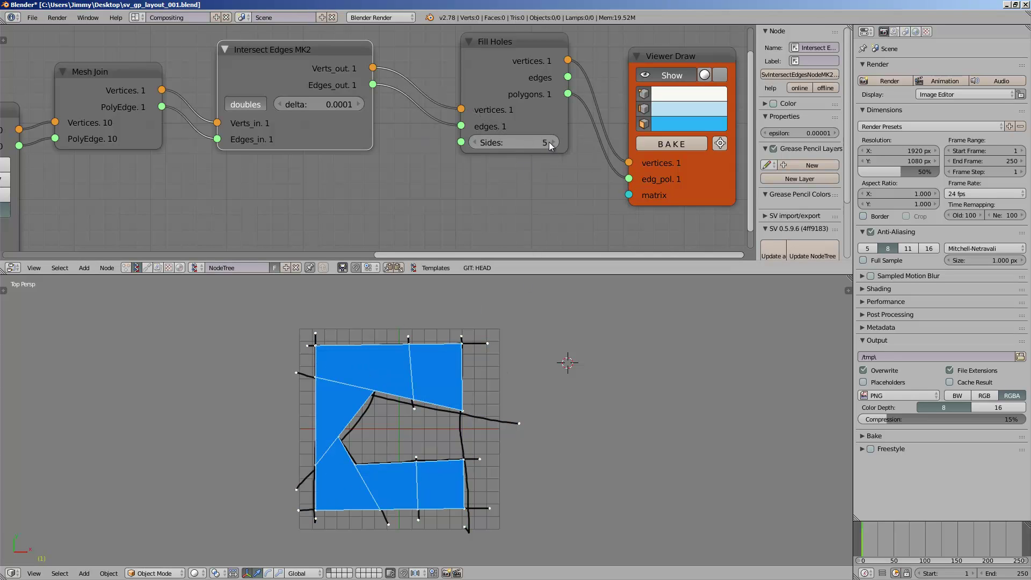
pyautogui.click(552, 143)
pyautogui.click(555, 143)
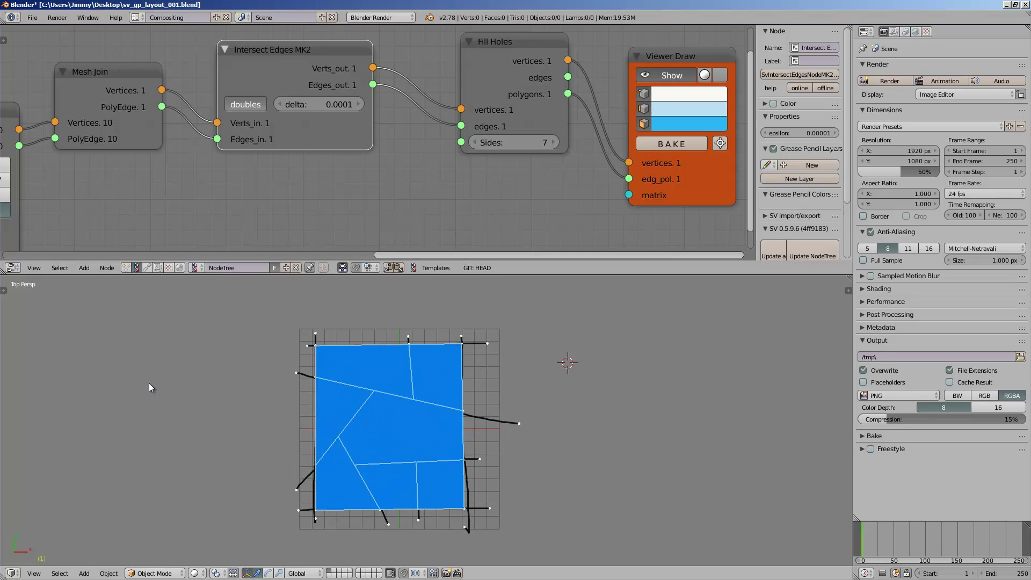
pyautogui.click(316, 368)
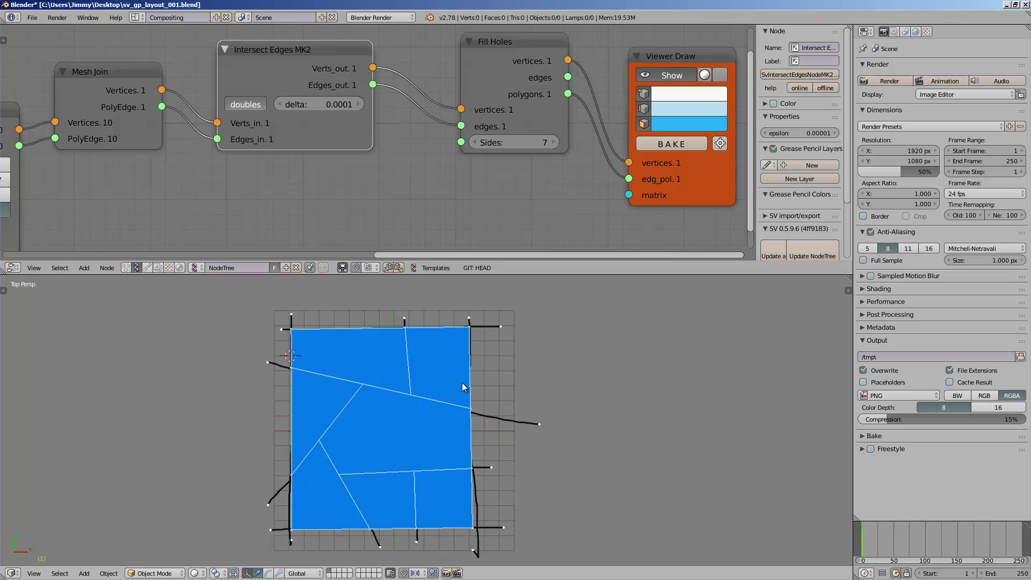
pyautogui.click(506, 368)
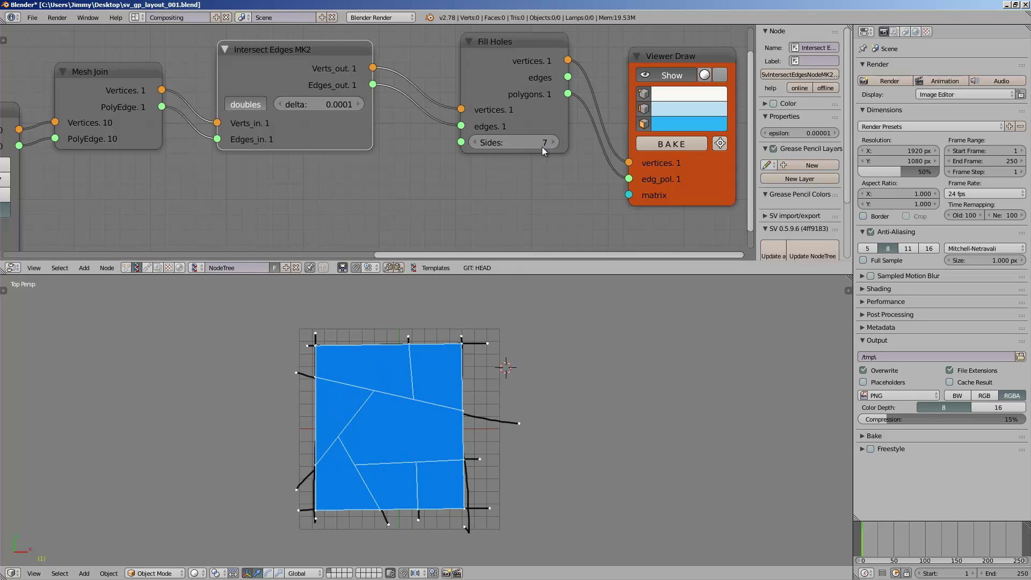
# Step: Bake the Viewer Draw result to a mesh and place the baked object beside the drawing
pyautogui.scroll(-1, 563, 365)
pyautogui.click(660, 144)
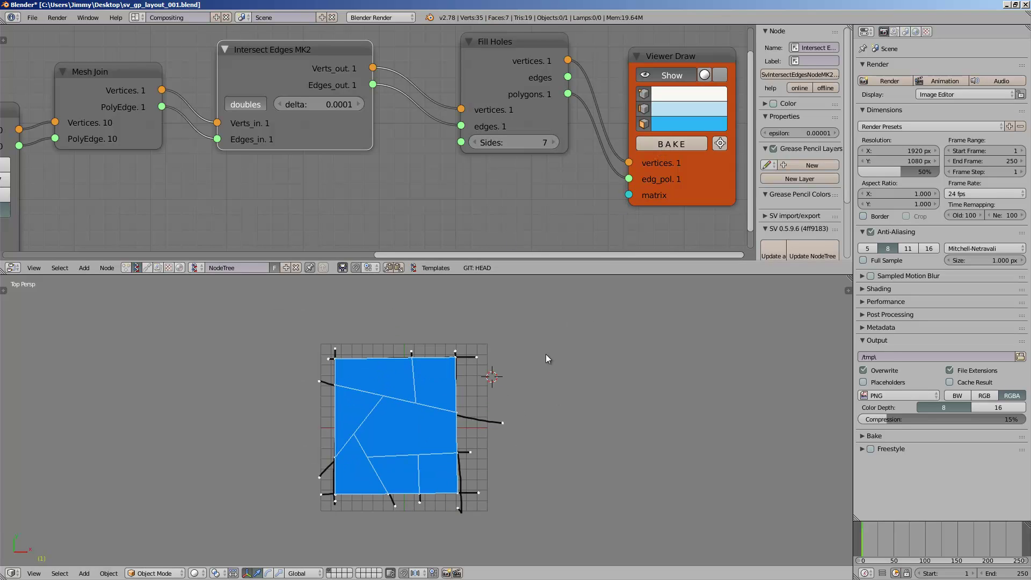
pyautogui.press('g')
pyautogui.click(608, 408)
pyautogui.keyDown('shift'); pyautogui.moveTo(608, 408); pyautogui.dragTo(483, 414, button='middle'); pyautogui.keyUp('shift')
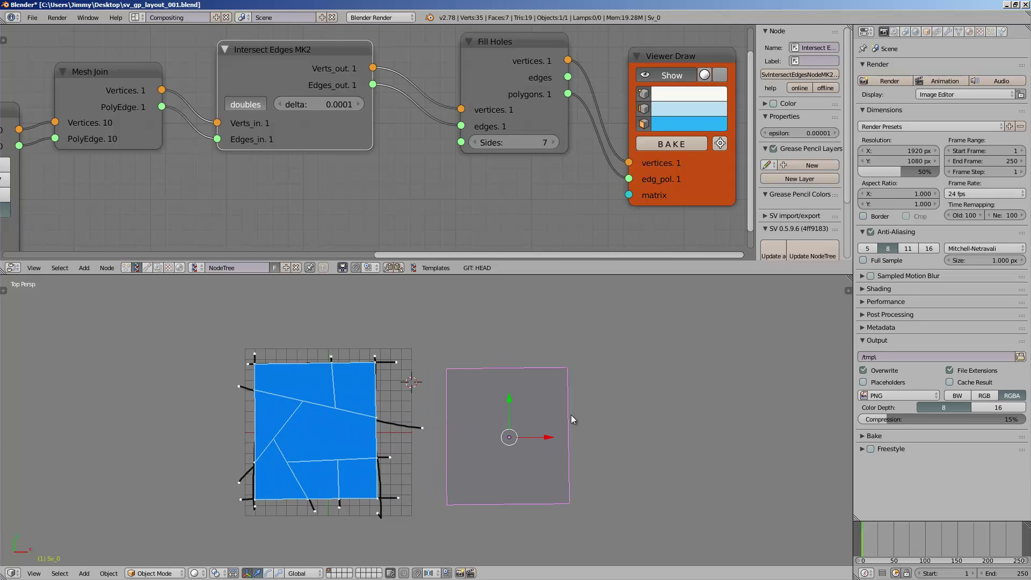
# Step: Turn on Wire and Draw All Edges in the baked mesh object's display settings
pyautogui.click(926, 32)
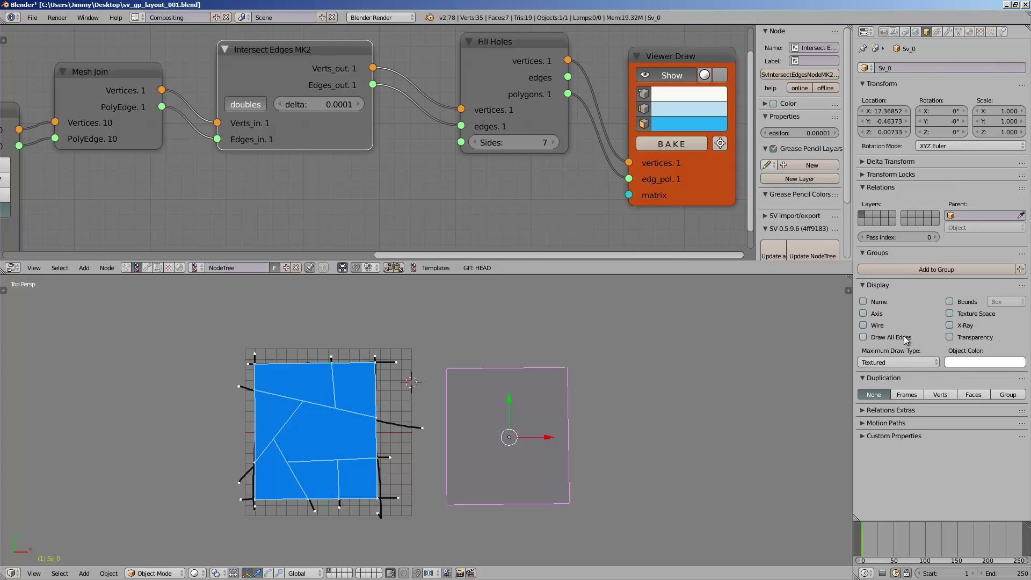
pyautogui.click(883, 326)
pyautogui.click(889, 337)
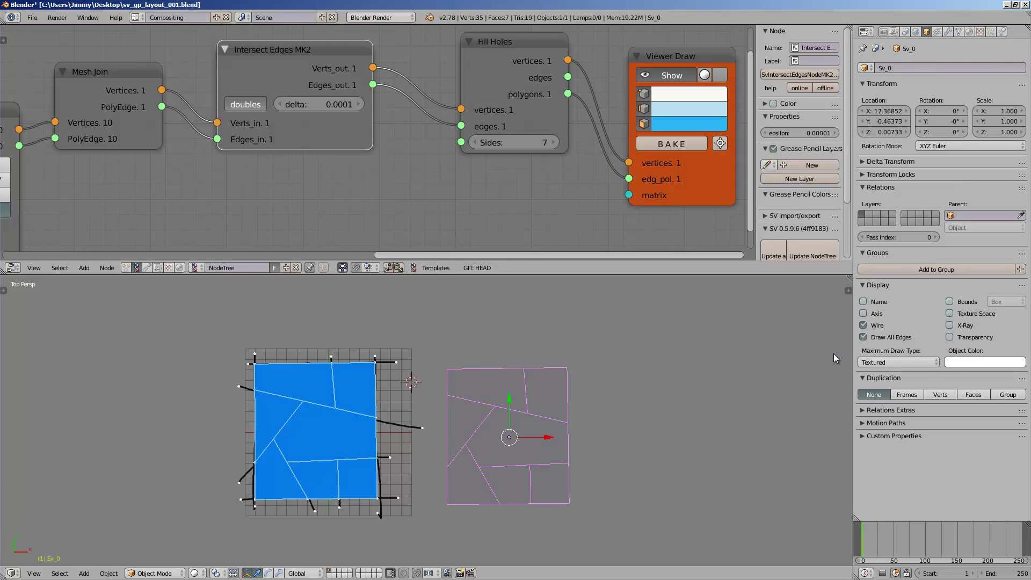
pyautogui.click(619, 447)
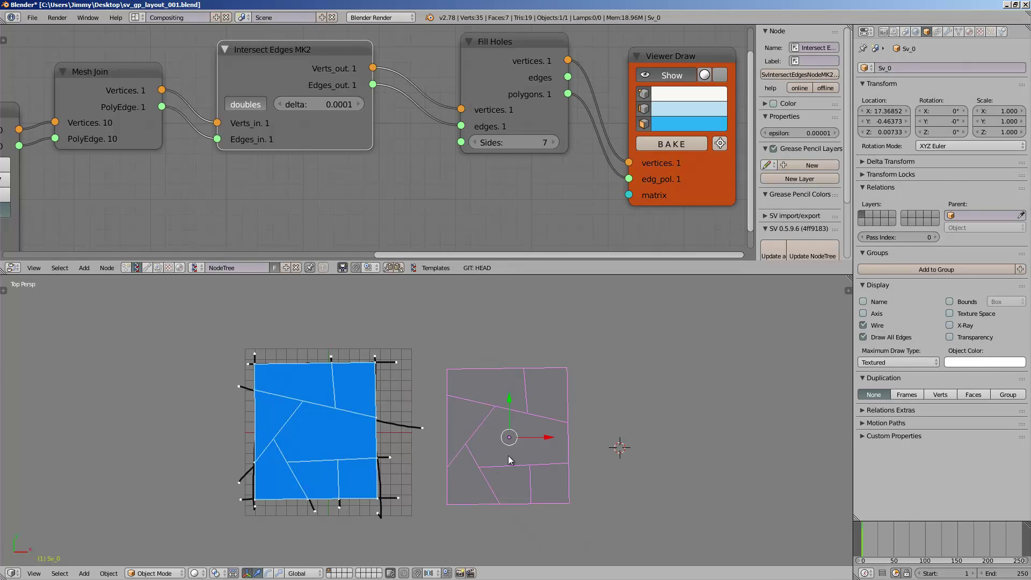
# Step: Hide the Viewer Draw preview and compare the baked mesh with the original Grease Pencil strokes
pyautogui.click(666, 76)
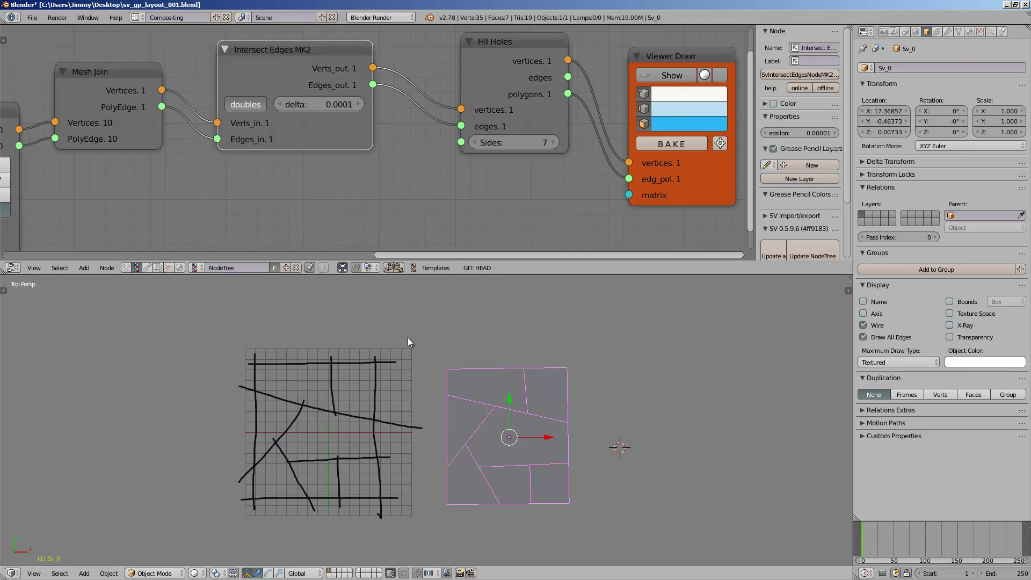
pyautogui.scroll(1, 219, 409)
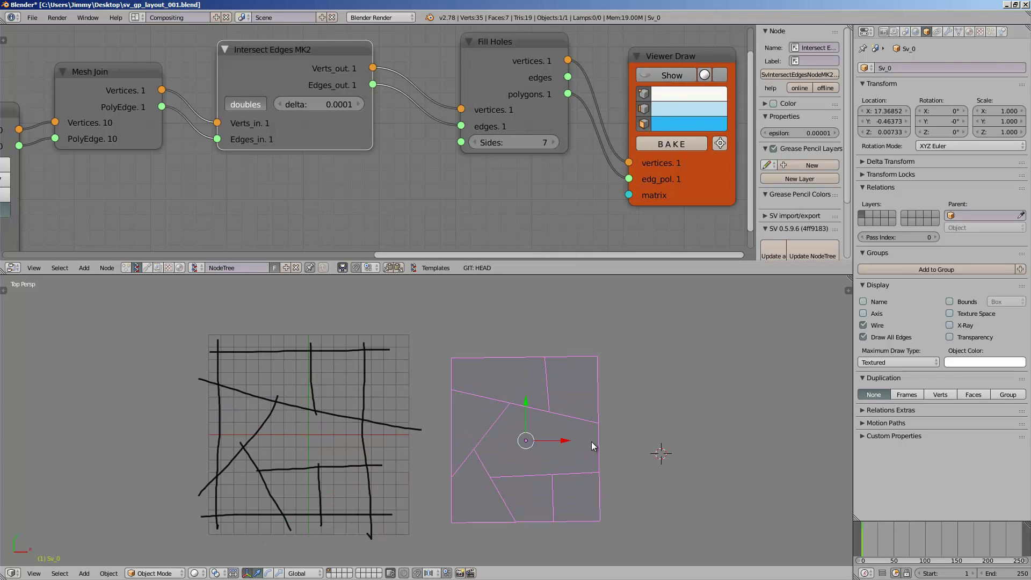
pyautogui.press('a')
pyautogui.scroll(2, 594, 430)
pyautogui.scroll(-2, 503, 438)
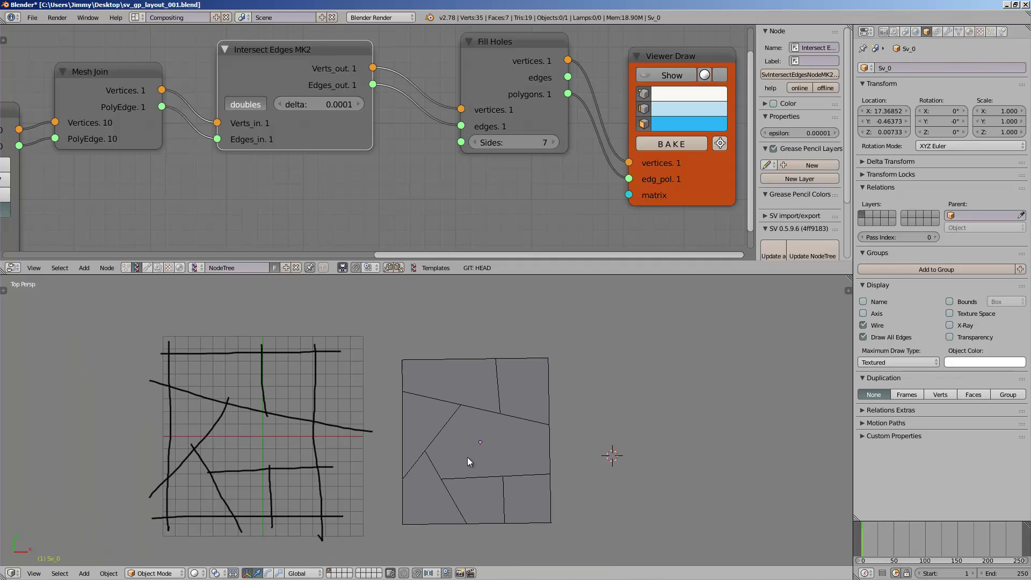
# Step: Inspect the baked mesh in Edit Mode for loose vertices, return to Object Mode and show the Viewer Draw preview again
pyautogui.rightClick(405, 364)
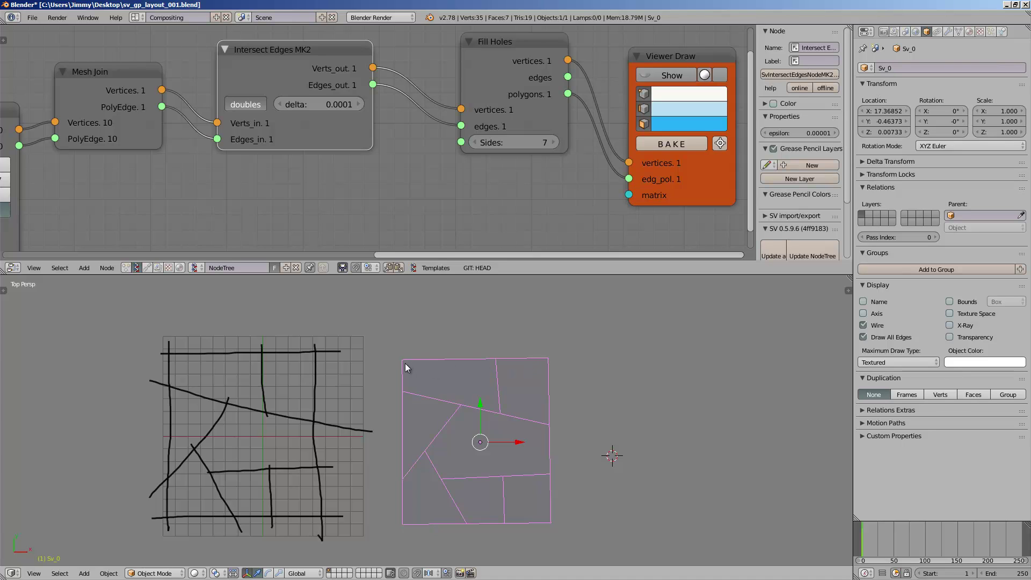
pyautogui.press('Tab')
pyautogui.press('Tab')
pyautogui.press('Tab')
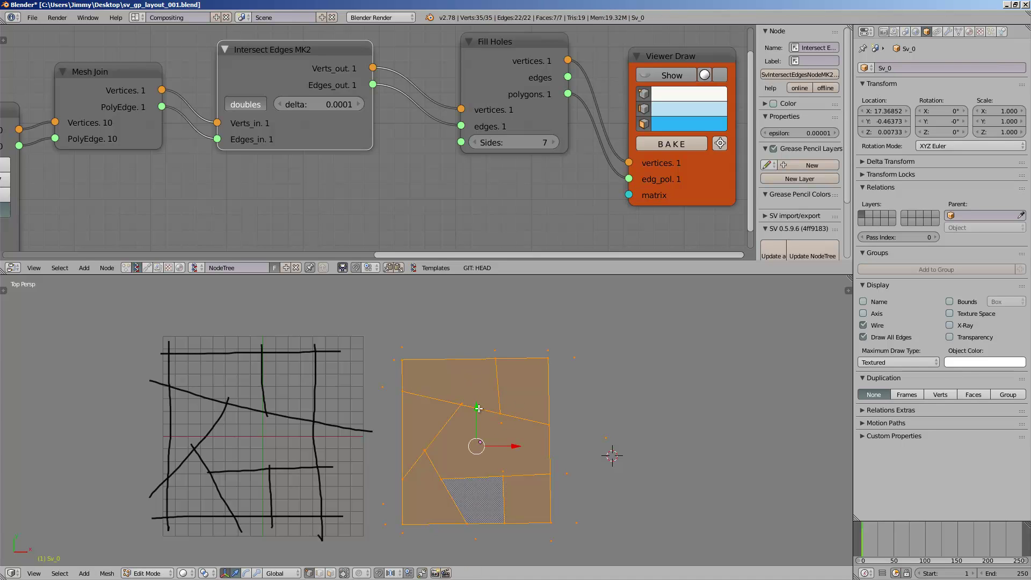
pyautogui.press('r')
pyautogui.press('r')
pyautogui.rightClick(506, 408)
pyautogui.press('Tab')
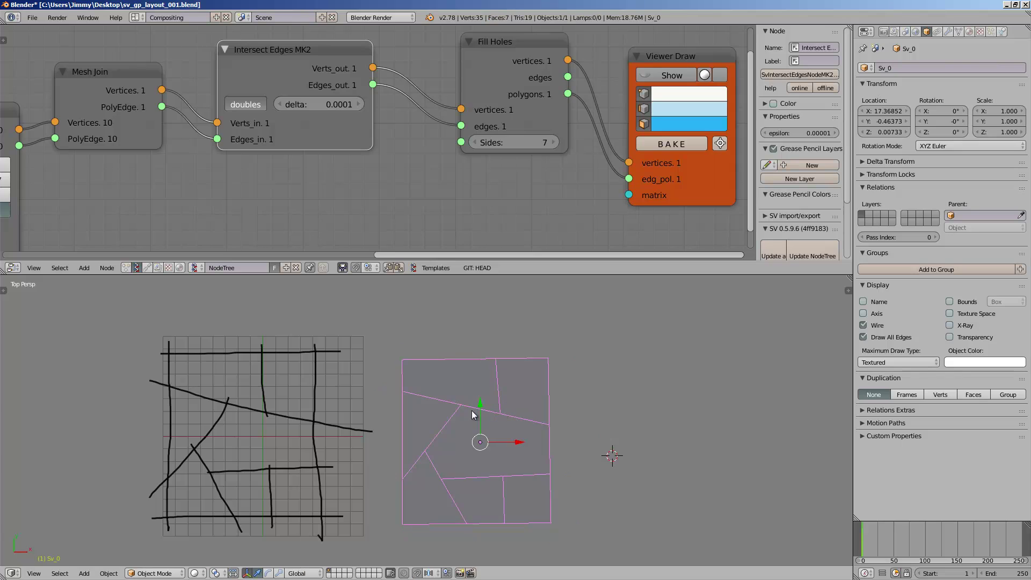
pyautogui.scroll(-2, 460, 212)
pyautogui.click(607, 98)
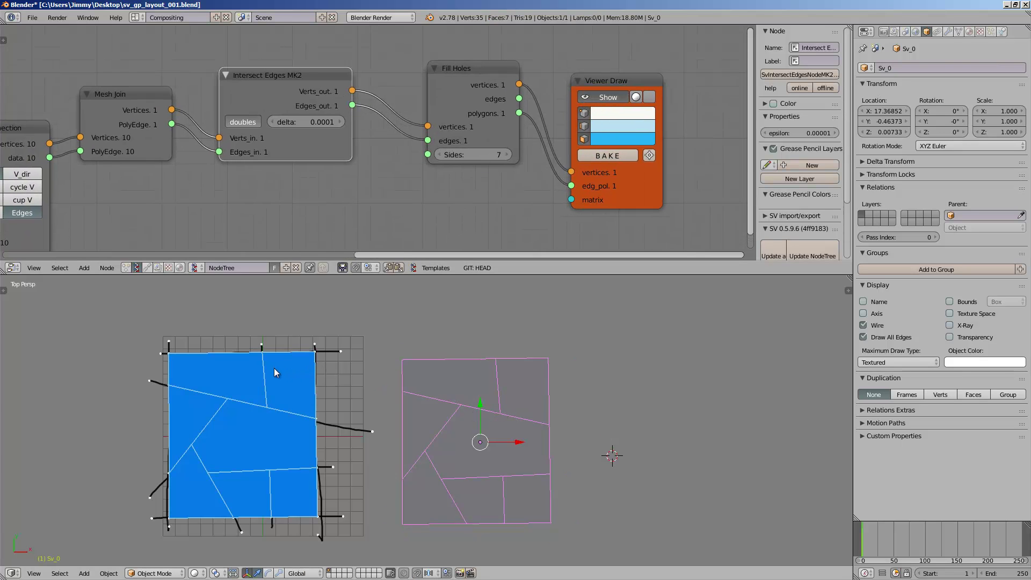
# Step: Move Viewer Draw aside and insert a Delete Loose node on the vertices link coming from Fill Holes
pyautogui.moveTo(630, 97); pyautogui.dragTo(548, 101, button='middle')
pyautogui.moveTo(544, 89); pyautogui.dragTo(617, 71)
pyautogui.hotkey('shift', 'a')
pyautogui.click(502, 84)
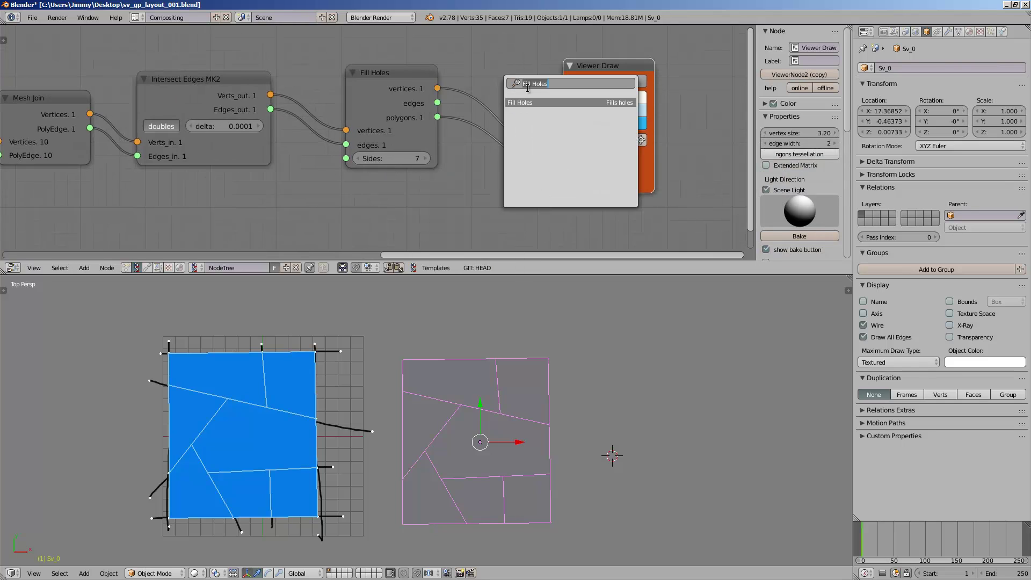
pyautogui.write('delete')
pyautogui.press('Return')
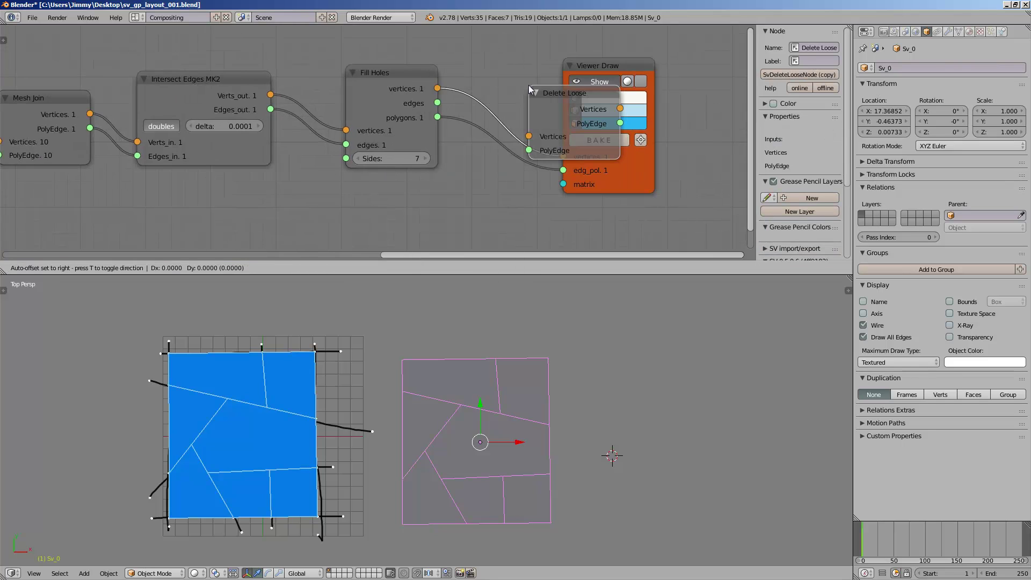
pyautogui.click(503, 73)
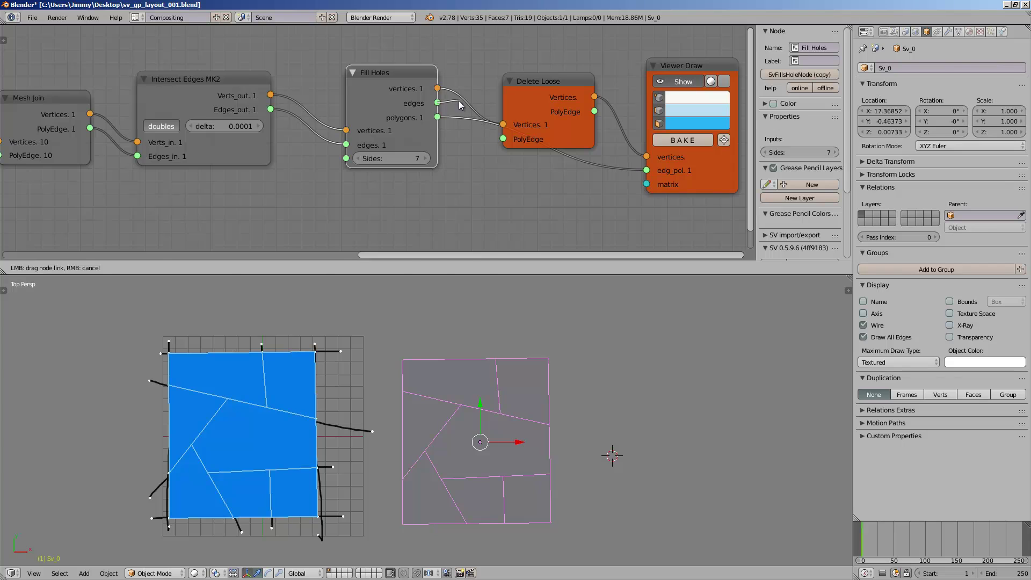
# Step: Connect the Fill Holes polygons to Delete Loose's PolyEdge input and its PolyEdge output to Viewer Draw's edg_pol, and save the file
pyautogui.moveTo(438, 117); pyautogui.dragTo(503, 140)
pyautogui.moveTo(594, 111); pyautogui.dragTo(647, 171)
pyautogui.hotkey('ctrl', 's')
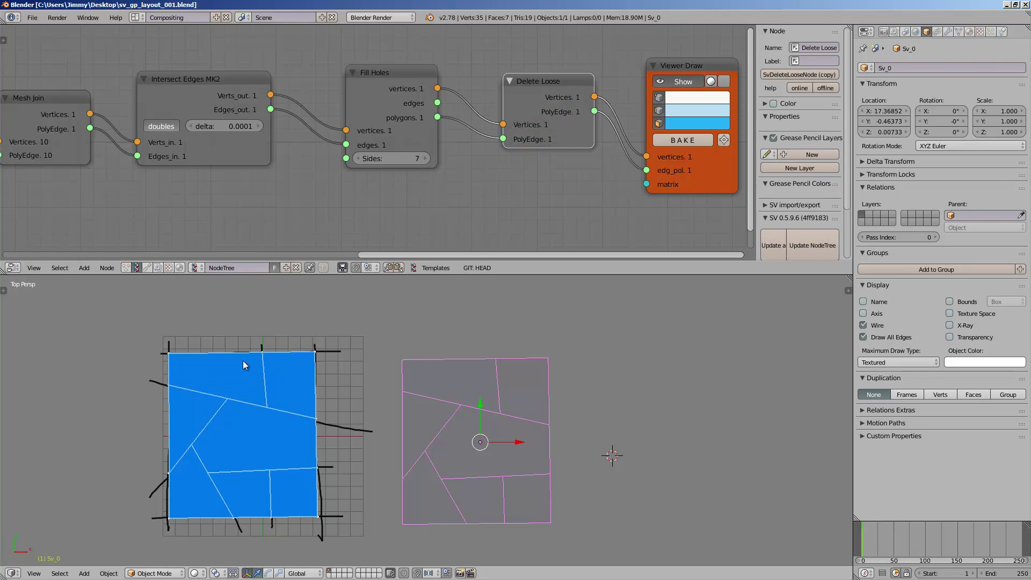
pyautogui.hotkey('ctrl', 's')
# Step: Spread the Fill Holes, Delete Loose and Viewer Draw nodes further apart along the node chain
pyautogui.keyDown('ctrl'); pyautogui.hscroll(5, 446, 163); pyautogui.keyUp('ctrl')
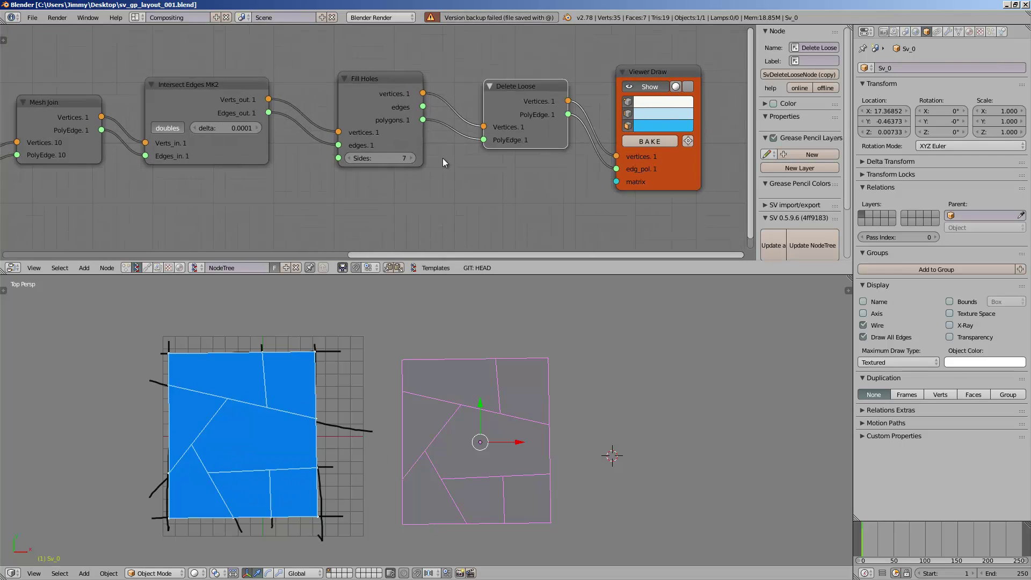
pyautogui.moveTo(606, 72); pyautogui.dragTo(636, 66)
pyautogui.moveTo(472, 112); pyautogui.dragTo(485, 127)
pyautogui.moveTo(345, 94); pyautogui.dragTo(366, 93)
pyautogui.moveTo(480, 101); pyautogui.dragTo(515, 98)
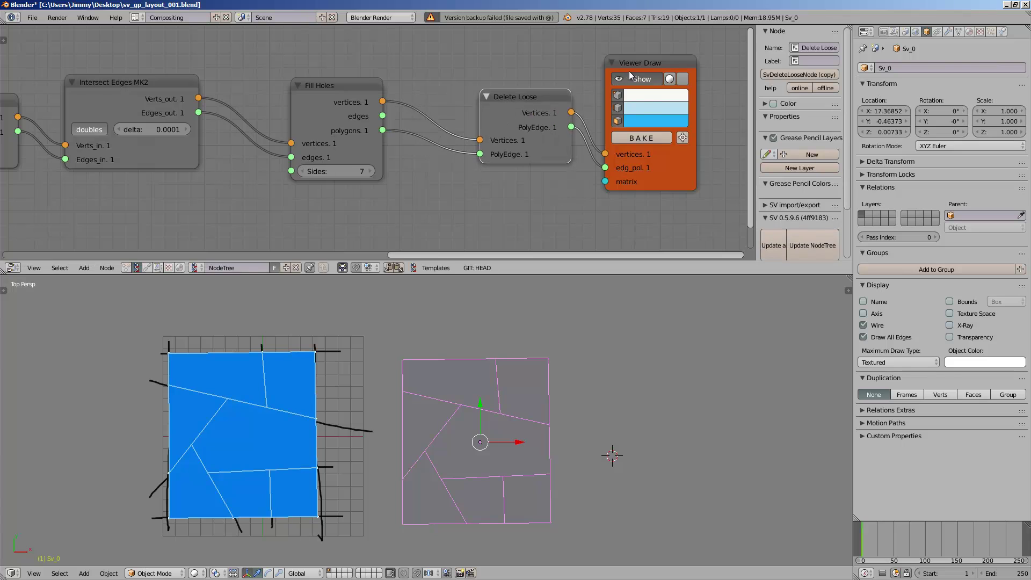
pyautogui.moveTo(630, 71); pyautogui.dragTo(716, 74)
pyautogui.moveTo(571, 75); pyautogui.dragTo(514, 88, button='middle')
pyautogui.keyDown('ctrl'); pyautogui.hscroll(-10, 514, 93); pyautogui.keyUp('ctrl')
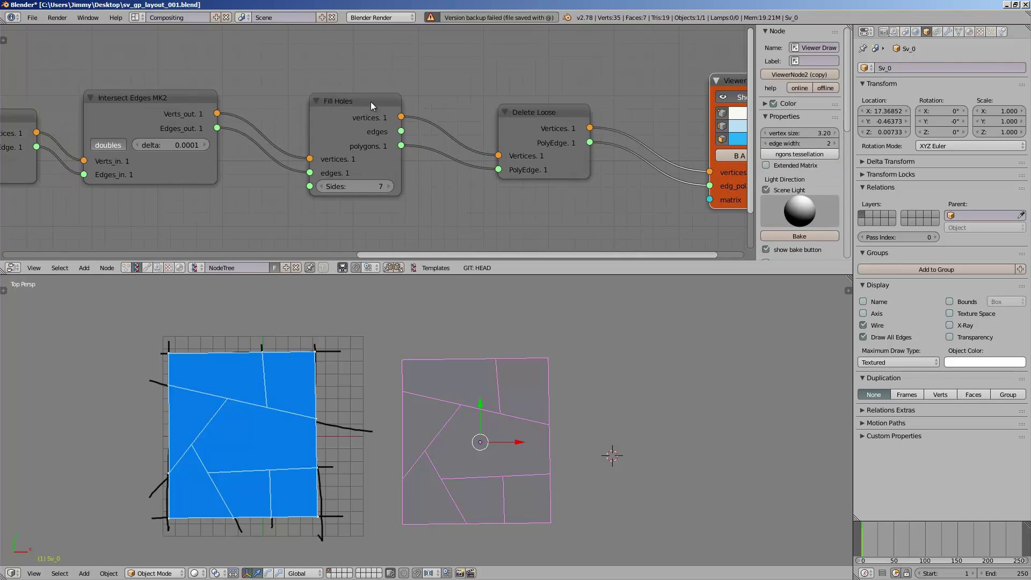
pyautogui.moveTo(359, 96); pyautogui.dragTo(408, 91)
pyautogui.keyDown('ctrl'); pyautogui.hscroll(-5, 423, 84); pyautogui.keyUp('ctrl')
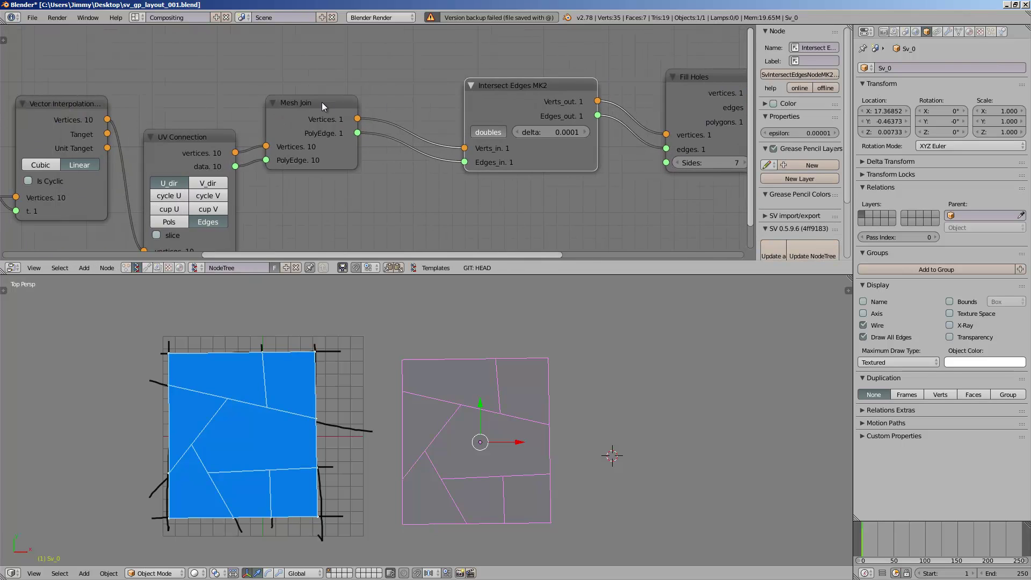
# Step: Rearrange Intersect Edges MK2 and Mesh Join so that more space opens between UV Connection and Mesh Join
pyautogui.moveTo(323, 106); pyautogui.dragTo(320, 92)
pyautogui.keyDown('ctrl'); pyautogui.hscroll(5, 290, 98); pyautogui.keyUp('ctrl')
pyautogui.moveTo(400, 92); pyautogui.dragTo(375, 89)
pyautogui.moveTo(259, 86); pyautogui.dragTo(468, 85, button='middle')
pyautogui.moveTo(385, 98); pyautogui.dragTo(445, 98)
pyautogui.moveTo(269, 143); pyautogui.dragTo(349, 106, button='middle')
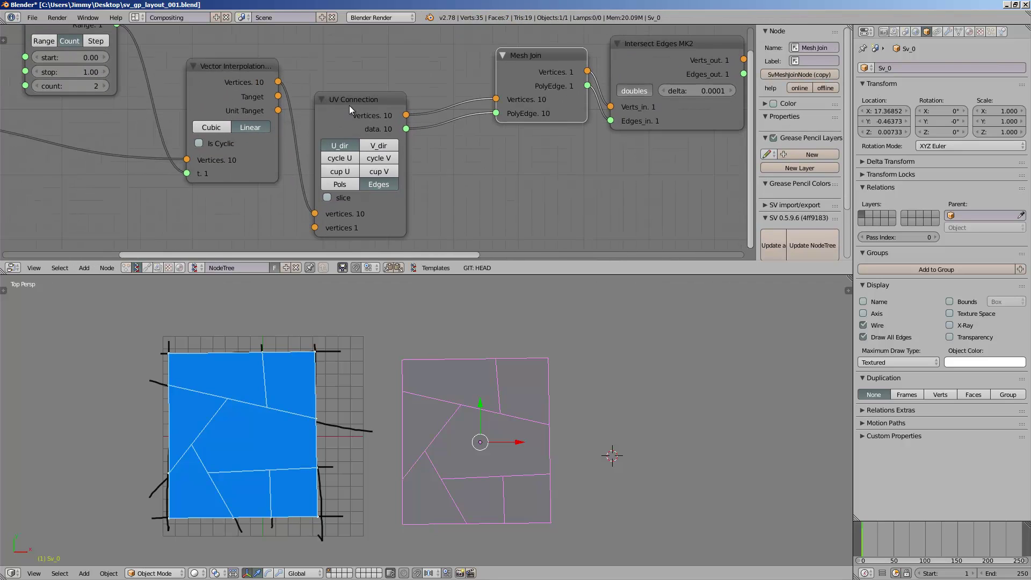
# Step: Shift UV Connection, Vector Interpolation and Range Float away from Mesh Join to leave room for another node
pyautogui.moveTo(349, 106); pyautogui.dragTo(334, 105)
pyautogui.moveTo(304, 81); pyautogui.dragTo(385, 97, button='middle')
pyautogui.scroll(-2, 385, 97)
pyautogui.moveTo(296, 95); pyautogui.dragTo(264, 92)
pyautogui.moveTo(205, 56); pyautogui.dragTo(167, 47)
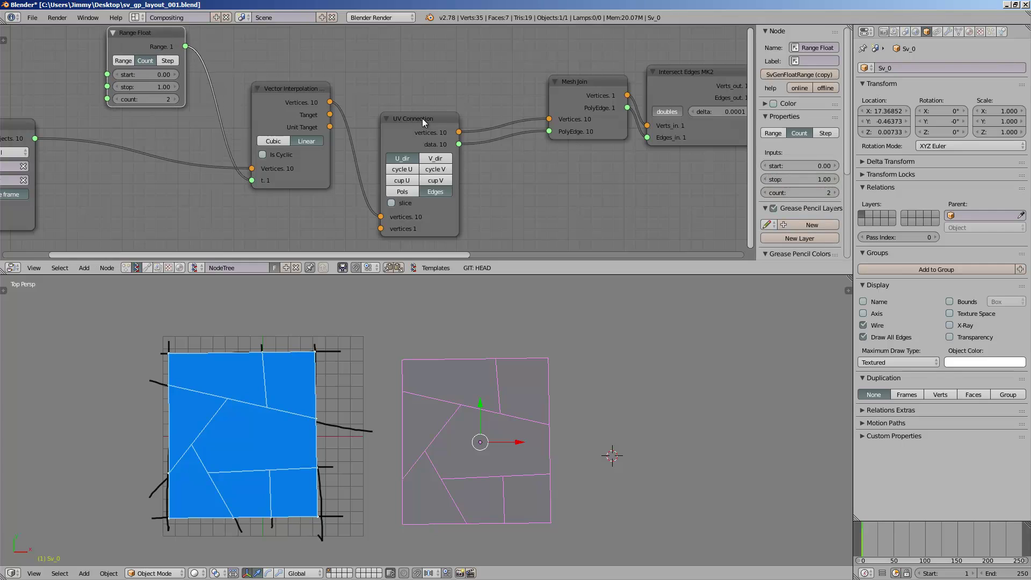
pyautogui.moveTo(422, 118); pyautogui.dragTo(392, 111)
# Step: Save the file as a new incremented version named sv_gp_layout_002.blend
pyautogui.hotkey('ctrl', 's')
pyautogui.keyDown('ctrl'); pyautogui.hscroll(1, 465, 66); pyautogui.keyUp('ctrl')
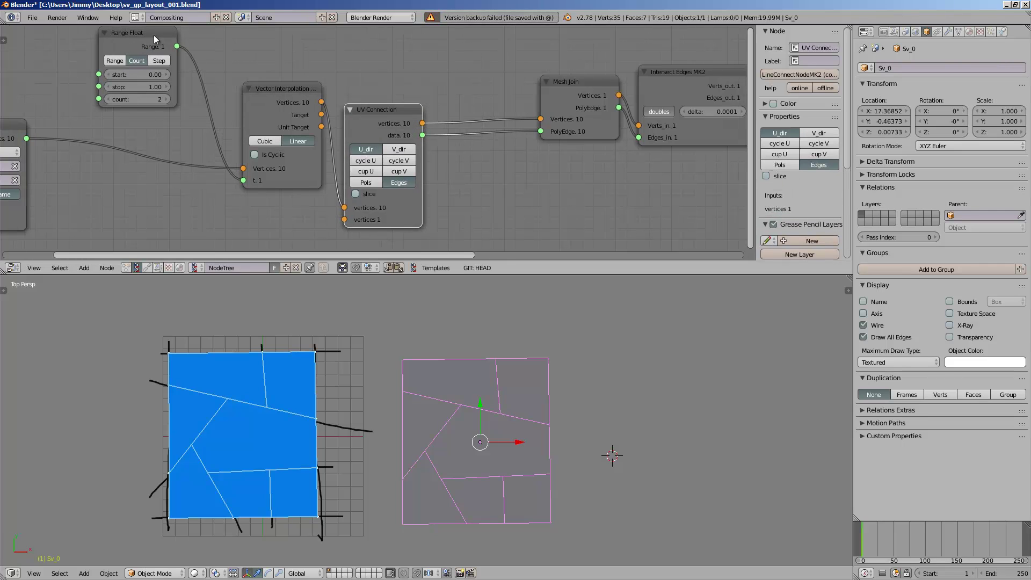
pyautogui.click(32, 17)
pyautogui.click(59, 110)
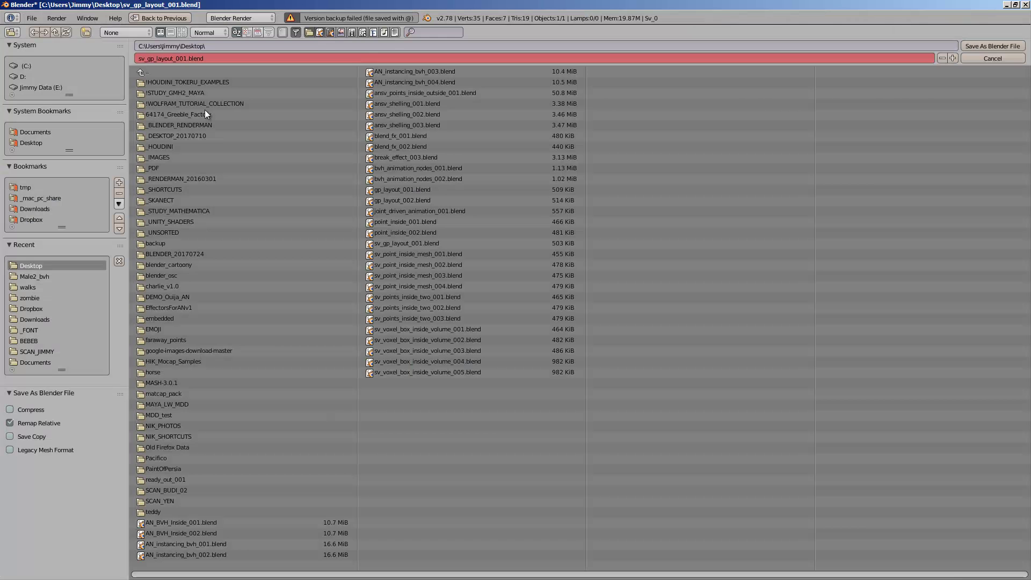
pyautogui.click(953, 58)
pyautogui.click(979, 47)
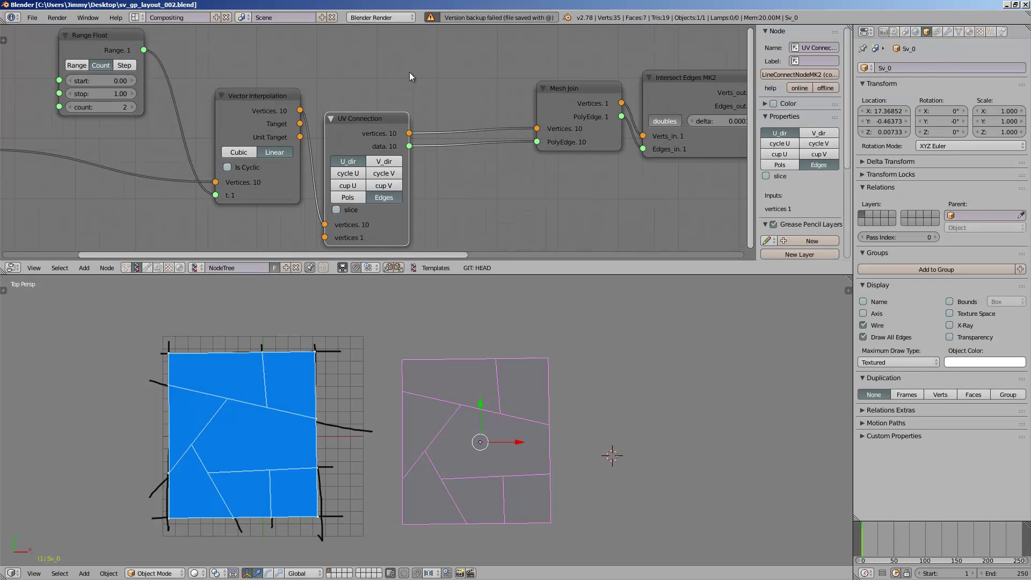
# Step: Add a Vector Math node and place it above the links between UV Connection and Mesh Join
pyautogui.hotkey('alt', 'space')
pyautogui.write('vector')
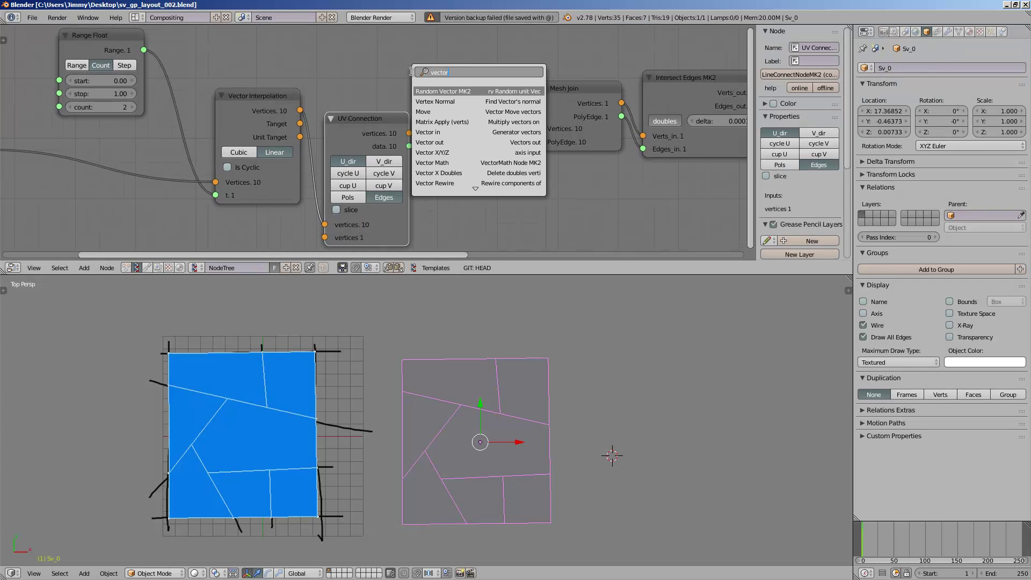
pyautogui.write(' m')
pyautogui.press('Down')
pyautogui.press('Down')
pyautogui.press('Return')
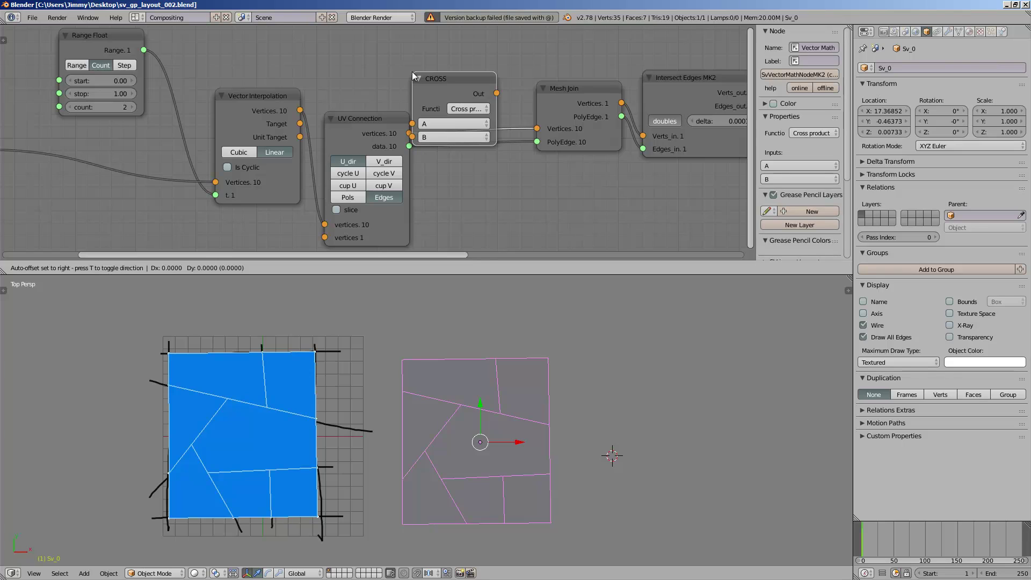
pyautogui.click(482, 71)
# Step: Set the Vector Math function to Round s digits and route UV Connection's vertices through it into Mesh Join
pyautogui.click(482, 73)
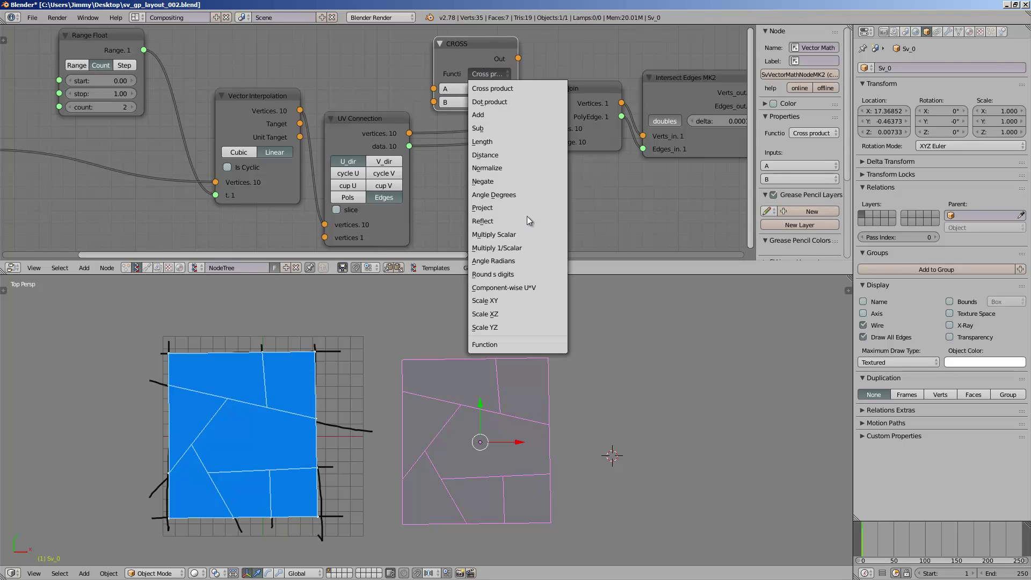
pyautogui.click(516, 275)
pyautogui.moveTo(409, 133); pyautogui.dragTo(537, 128)
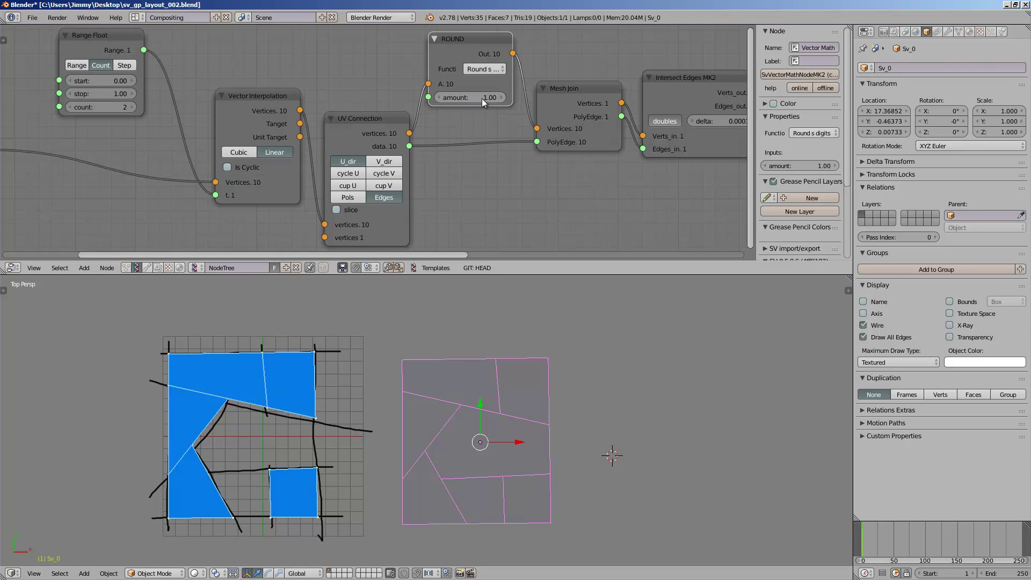
# Step: Lower the Round node's amount to 0.79 and mark the upper-left corner of the filled layout with the 3D cursor
pyautogui.moveTo(484, 98); pyautogui.dragTo(477, 97)
pyautogui.scroll(2, 150, 359)
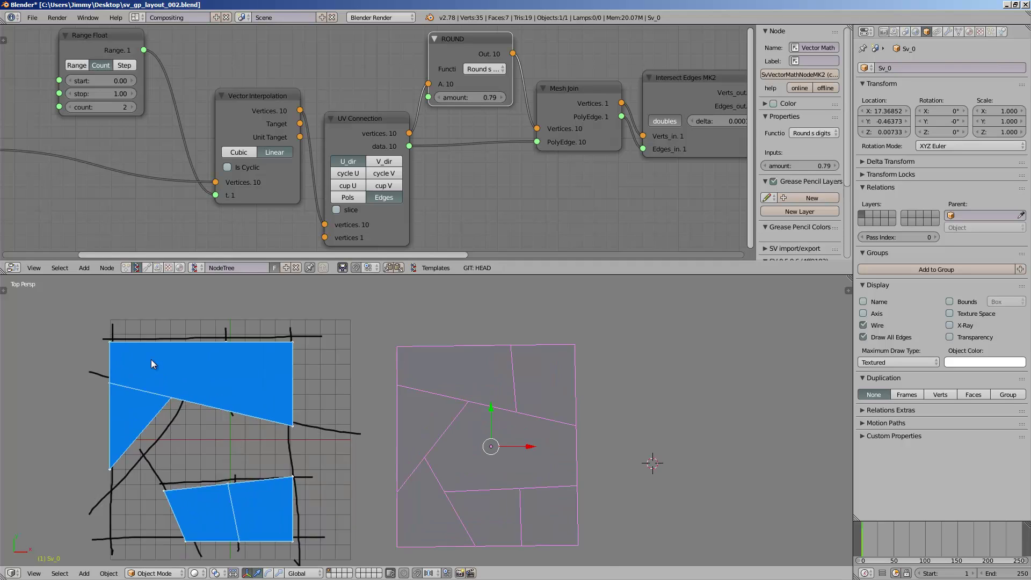
pyautogui.click(108, 343)
pyautogui.scroll(-1, 498, 166)
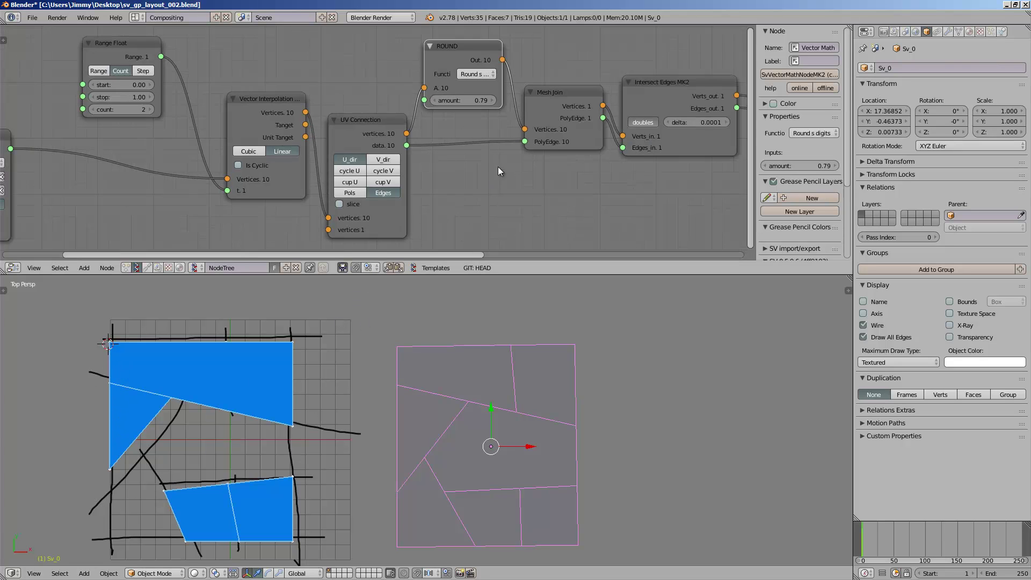
# Step: Lower the Round node's amount further to 0.61
pyautogui.moveTo(498, 167); pyautogui.dragTo(458, 171, button='middle')
pyautogui.moveTo(426, 105); pyautogui.dragTo(430, 105)
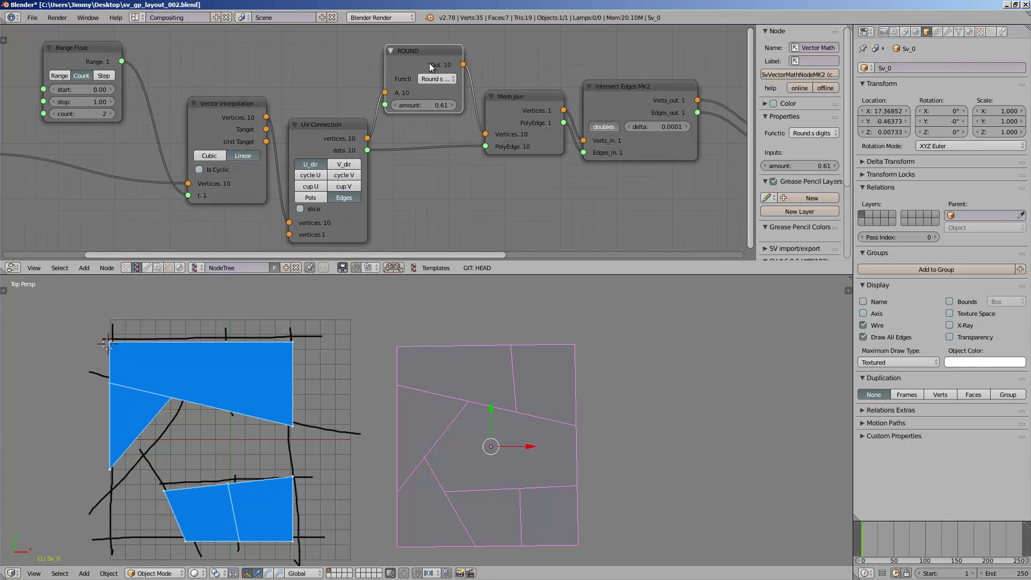
pyautogui.moveTo(429, 63); pyautogui.dragTo(422, 63)
# Step: Set the Fill Holes Sides value to 8 so the remaining regions of the rounded layout are filled
pyautogui.moveTo(541, 98); pyautogui.dragTo(402, 107, button='middle')
pyautogui.moveTo(653, 157); pyautogui.dragTo(575, 144, button='middle')
pyautogui.click(630, 153)
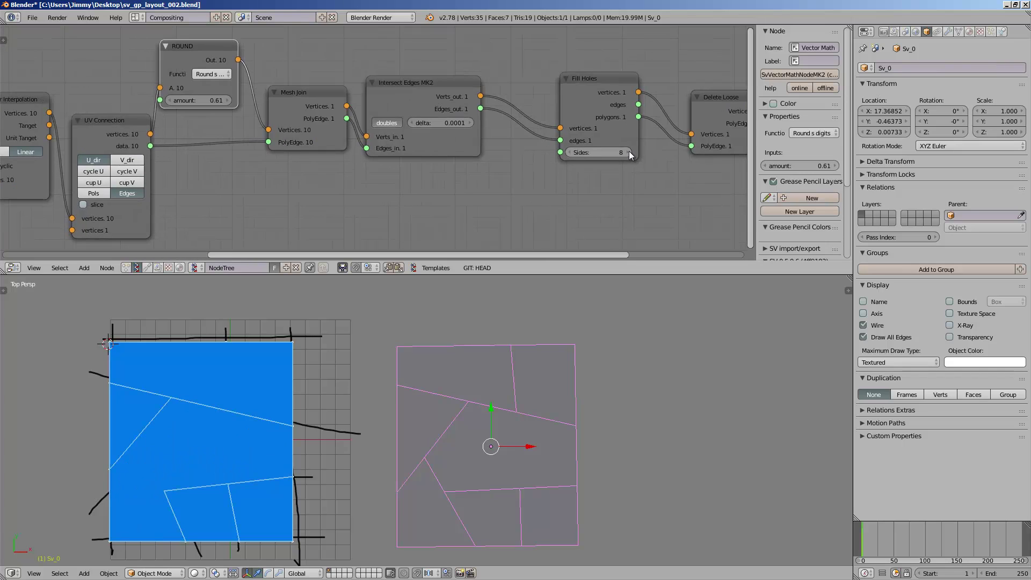
pyautogui.click(573, 154)
pyautogui.click(569, 153)
pyautogui.click(628, 152)
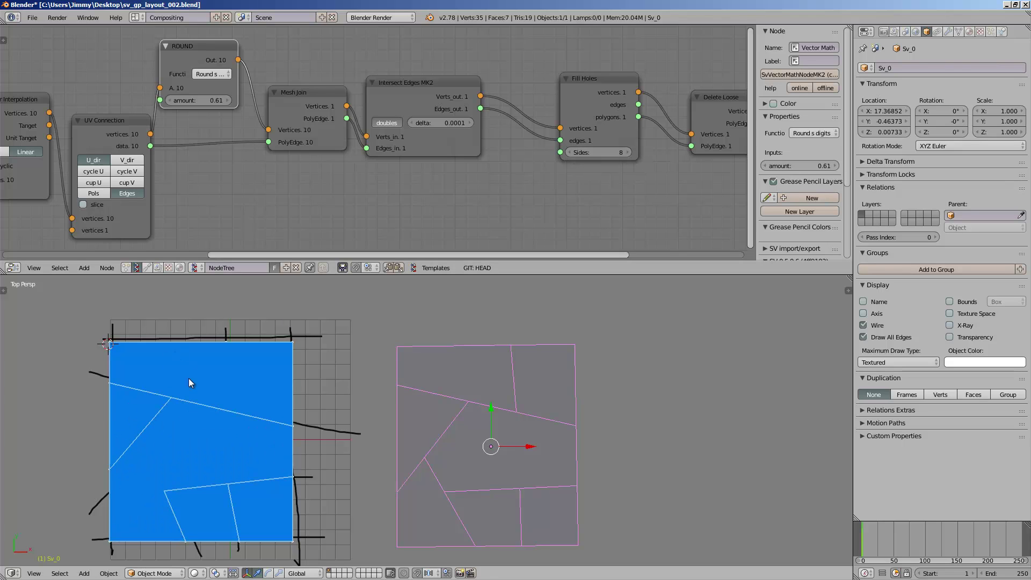
# Step: Raise the Round node's amount to 1.72 so the rounded vertices follow the drawn strokes more closely
pyautogui.moveTo(214, 104); pyautogui.dragTo(238, 100)
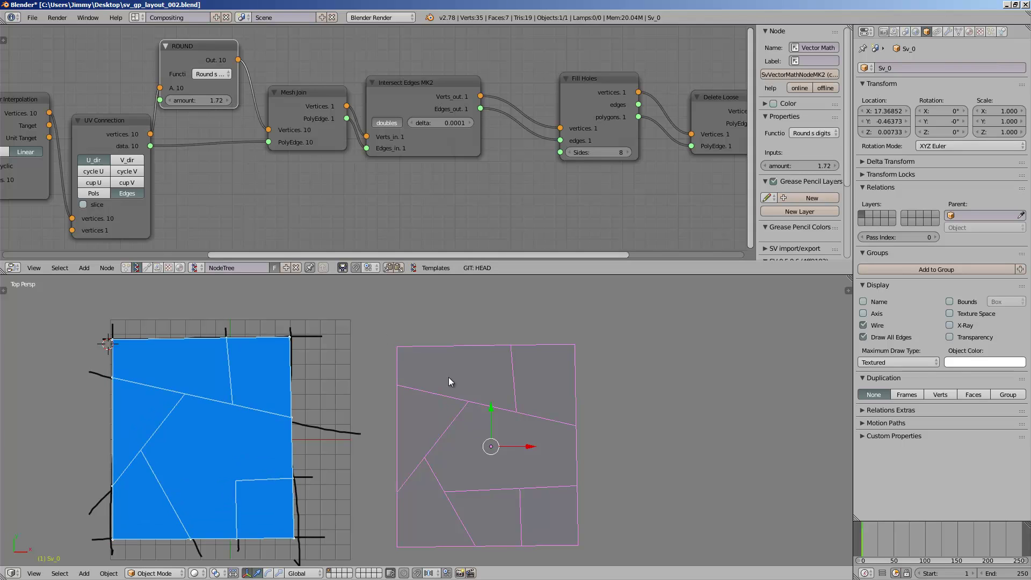
# Step: Check the baked mesh's vertices in Edit Mode, return to Object Mode and delete that mesh
pyautogui.press('Tab')
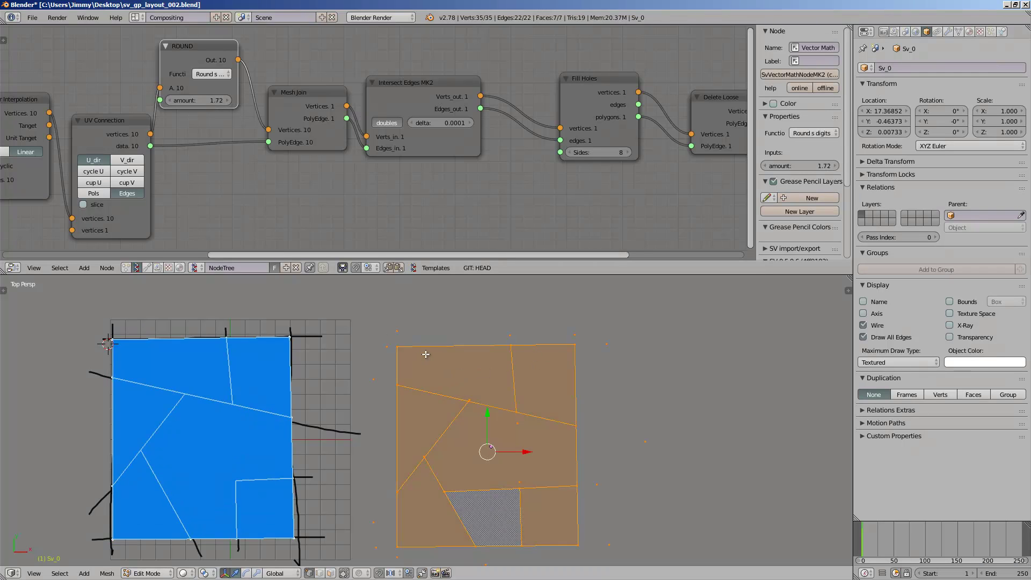
pyautogui.press('Tab')
pyautogui.scroll(-2, 495, 411)
pyautogui.press('Delete')
# Step: Bake the filled layout from the Viewer Draw node and move the baked mesh beside the original, to about X 18.25, Y 0.26
pyautogui.moveTo(712, 141)
pyautogui.mouseDown(button='middle')
pyautogui.moveTo(534, 173)
pyautogui.moveTo(255, 143)
pyautogui.mouseUp(button='middle')
pyautogui.click(436, 135)
pyautogui.press('g')
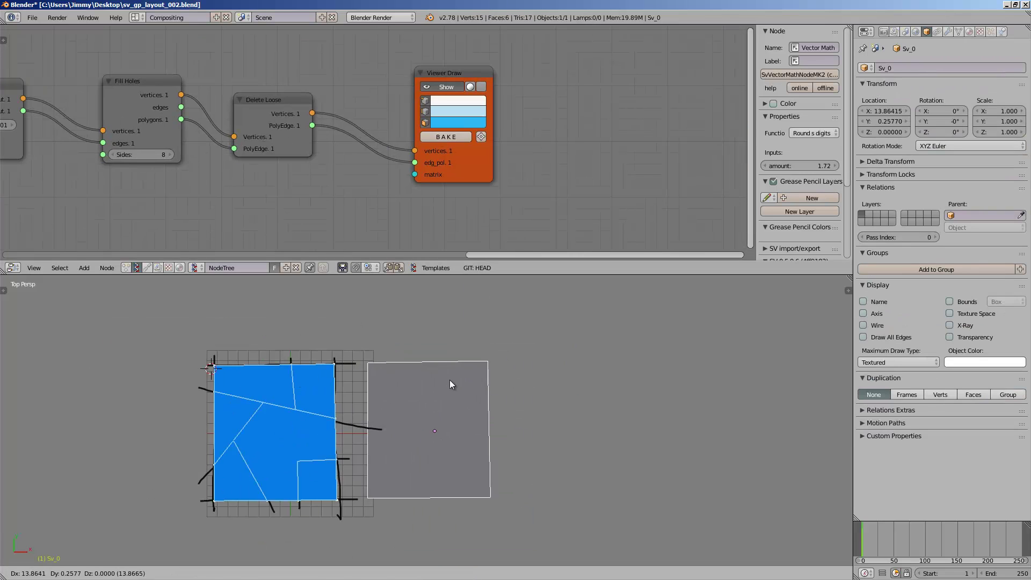
pyautogui.click(481, 376)
# Step: Open the baked mesh in Edit Mode and try moving the three vertices along its upper edge one by one
pyautogui.scroll(3, 435, 316)
pyautogui.press('Tab')
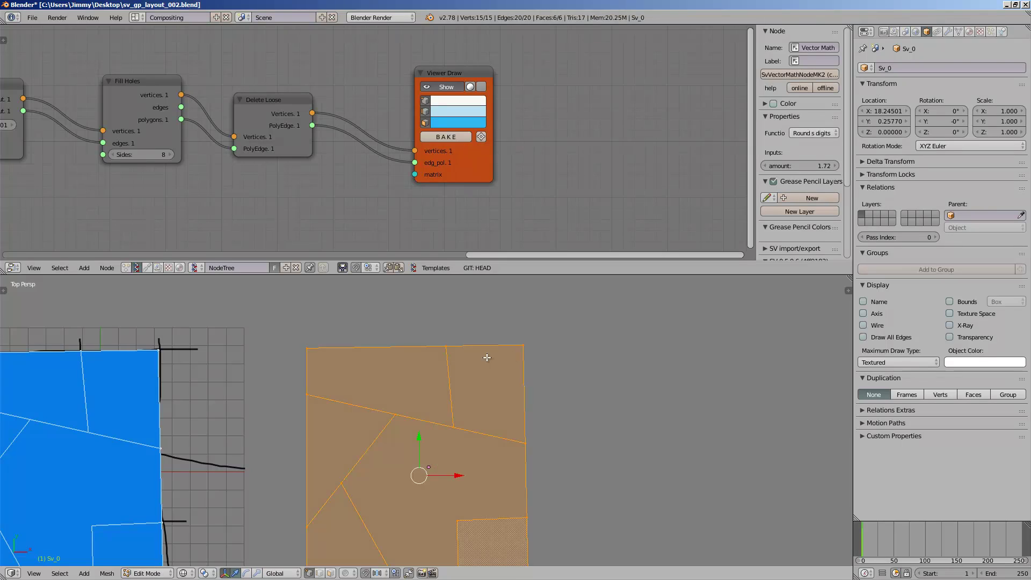
pyautogui.rightClick(521, 353)
pyautogui.keyDown('shift'); pyautogui.scroll(-2, 513, 395); pyautogui.keyUp('shift')
pyautogui.scroll(-1, 507, 376)
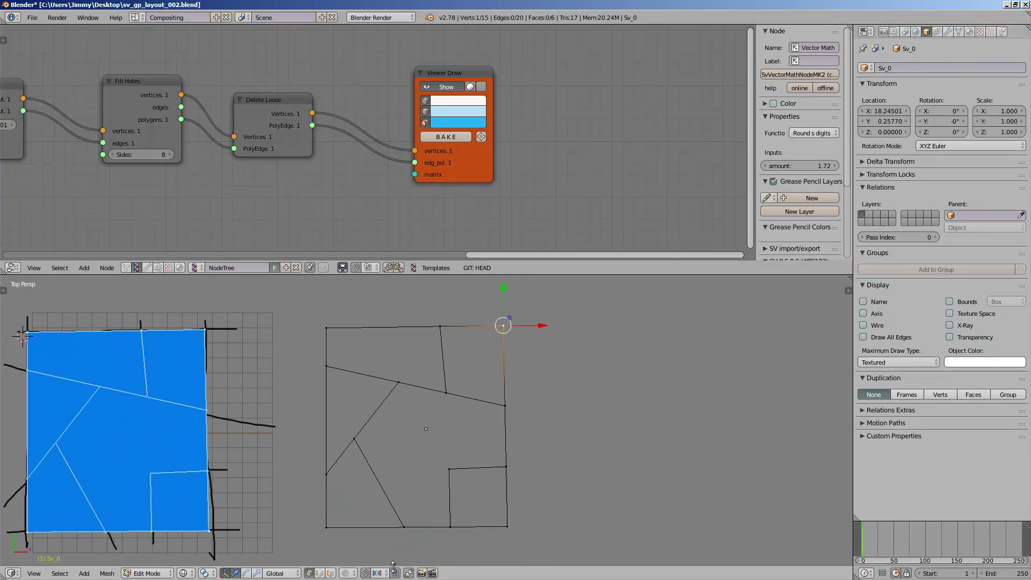
pyautogui.press('g')
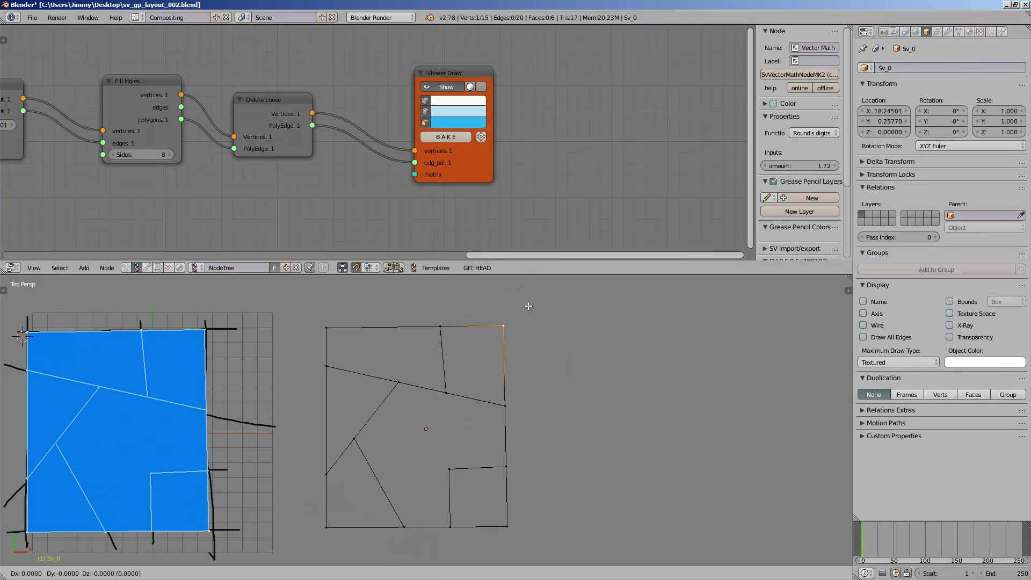
pyautogui.rightClick(522, 298)
pyautogui.rightClick(448, 324)
pyautogui.press('g')
pyautogui.rightClick(437, 319)
pyautogui.rightClick(324, 326)
pyautogui.press('g')
pyautogui.rightClick(328, 310)
pyautogui.scroll(2, 355, 327)
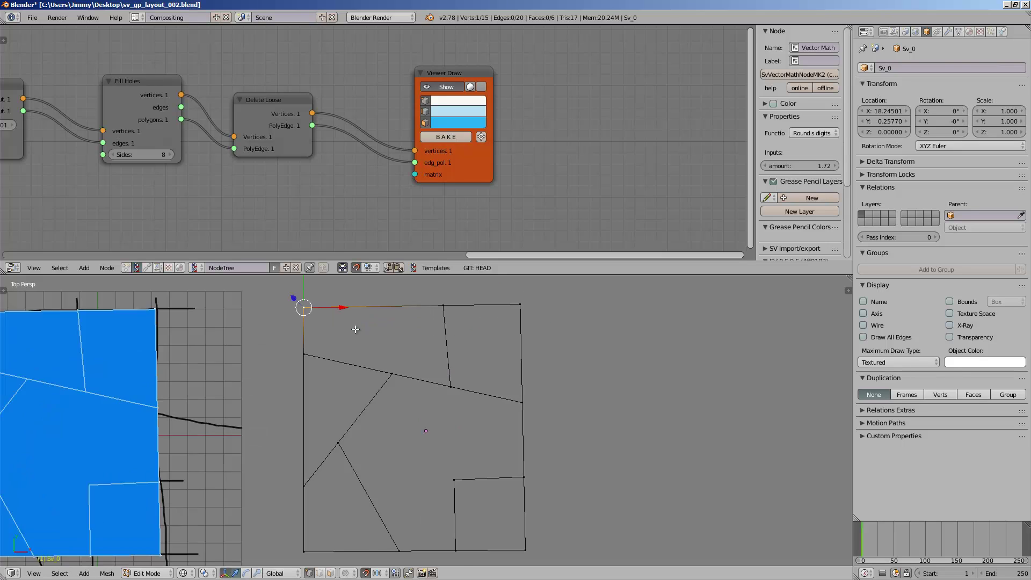
# Step: Select the three vertices of the baked mesh's upper edge and scale them down along Y to straighten the edge
pyautogui.scroll(-2, 388, 326)
pyautogui.rightClick(444, 325)
pyautogui.keyDown('shift'); pyautogui.rightClick(522, 322); pyautogui.keyUp('shift')
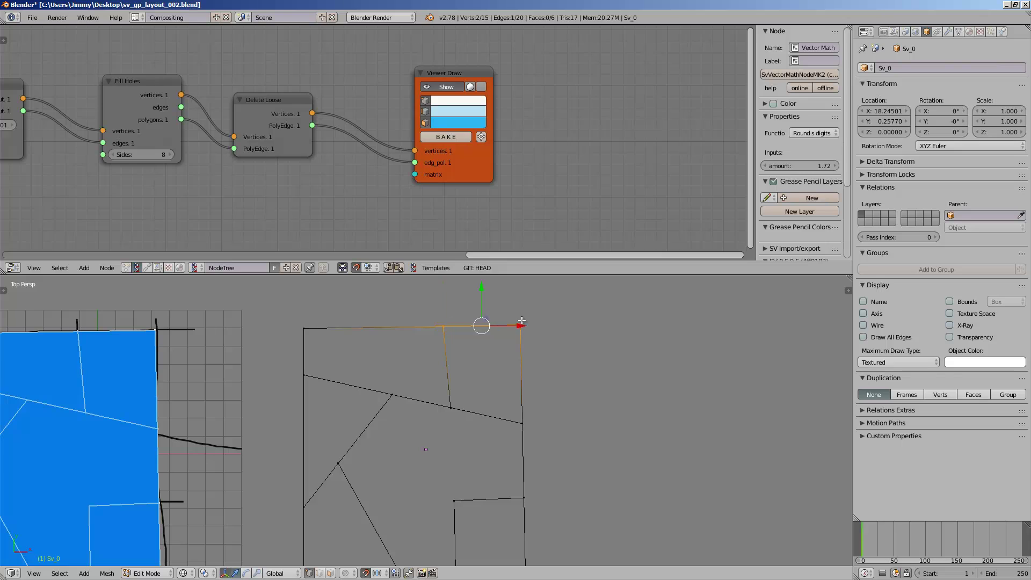
pyautogui.keyDown('shift'); pyautogui.rightClick(312, 332); pyautogui.keyUp('shift')
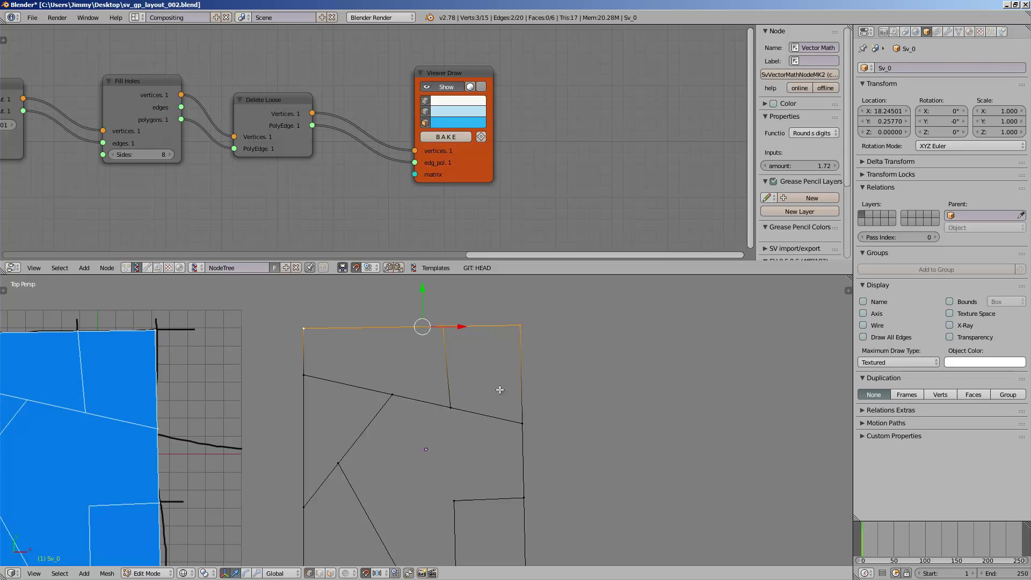
pyautogui.press('s')
pyautogui.press('y')
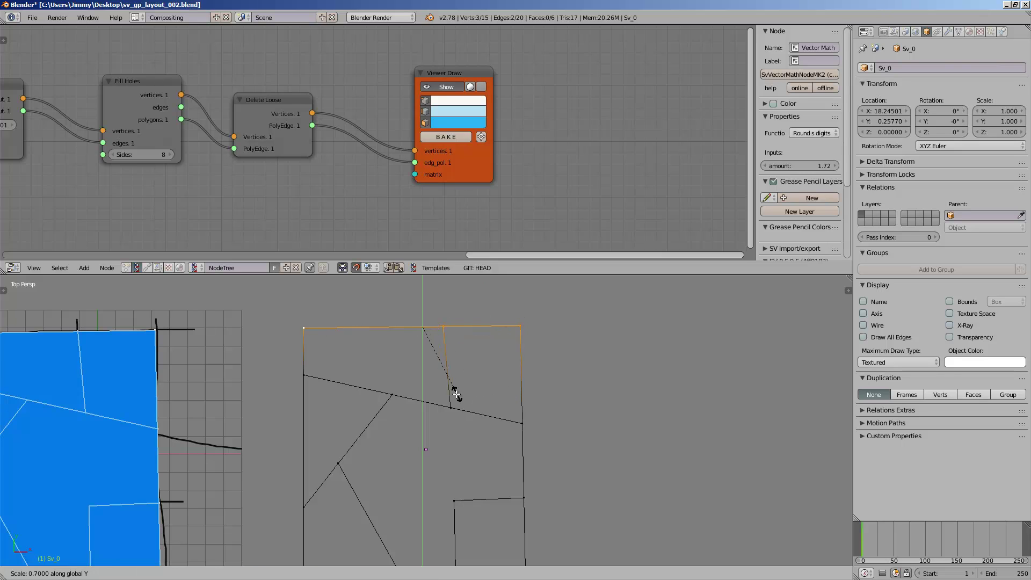
pyautogui.keyDown('ctrl'); pyautogui.click(414, 344); pyautogui.keyUp('ctrl')
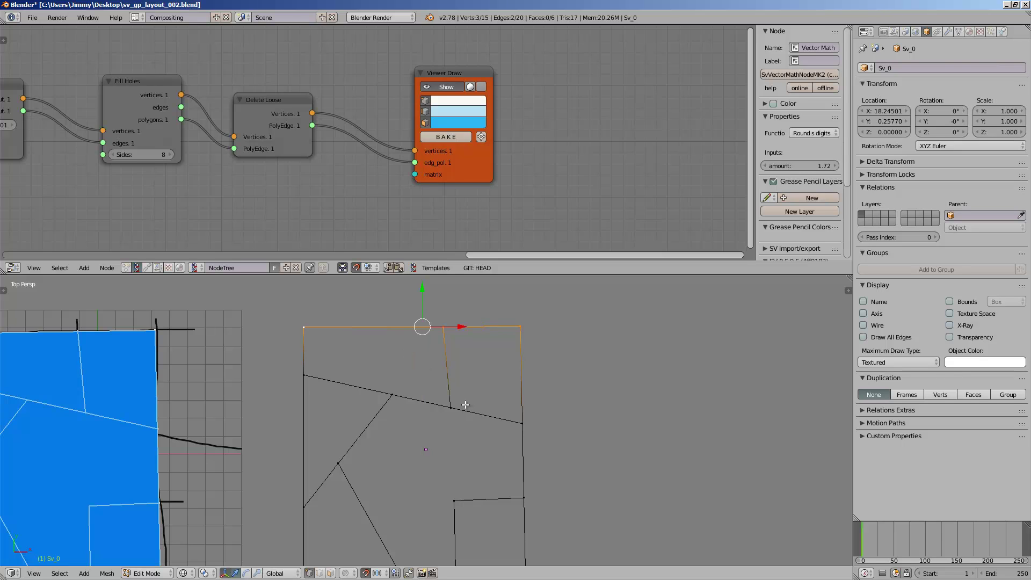
# Step: Deselect the vertices, return to Object Mode and delete the baked mesh
pyautogui.keyDown('shift'); pyautogui.moveTo(468, 397); pyautogui.dragTo(461, 392, button='middle'); pyautogui.keyUp('shift')
pyautogui.scroll(-2, 462, 392)
pyautogui.press('a')
pyautogui.press('Tab')
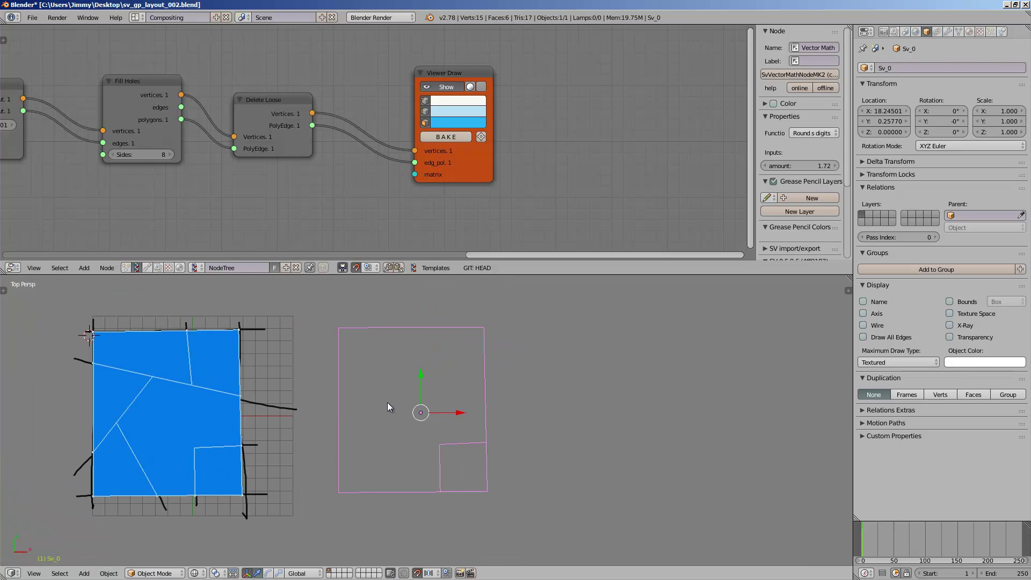
pyautogui.press('x')
pyautogui.click(427, 396)
# Step: Remove the Round node and connect the UV Connection vertices output directly to the Mesh Join vertices input
pyautogui.keyDown('shift'); pyautogui.moveTo(323, 408); pyautogui.dragTo(410, 382, button='middle'); pyautogui.keyUp('shift')
pyautogui.moveTo(88, 119); pyautogui.dragTo(430, 144, button='middle')
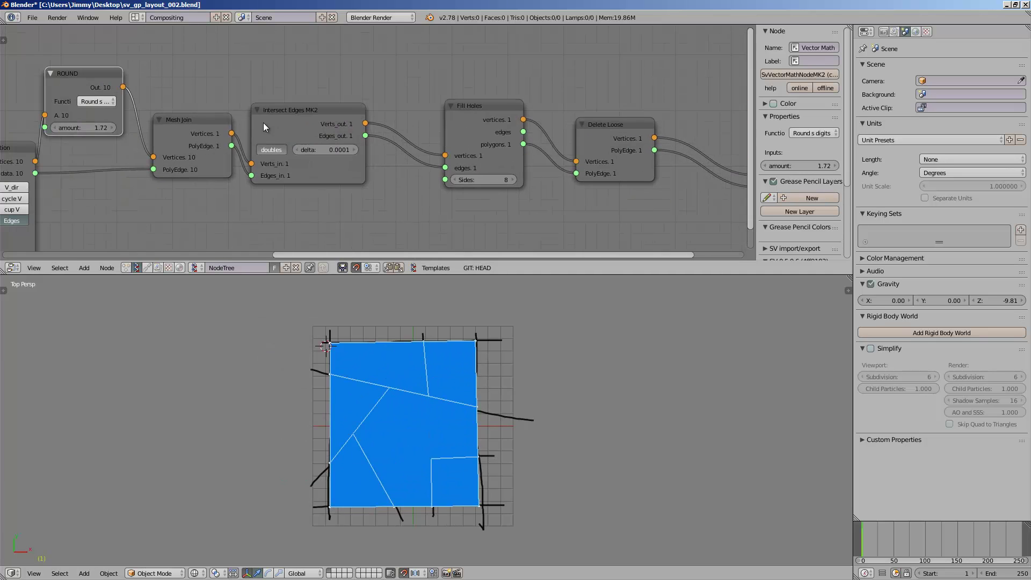
pyautogui.moveTo(283, 123); pyautogui.dragTo(306, 111)
pyautogui.keyDown('ctrl'); pyautogui.scroll(6, 322, 102); pyautogui.keyUp('ctrl')
pyautogui.click(269, 75)
pyautogui.press('x')
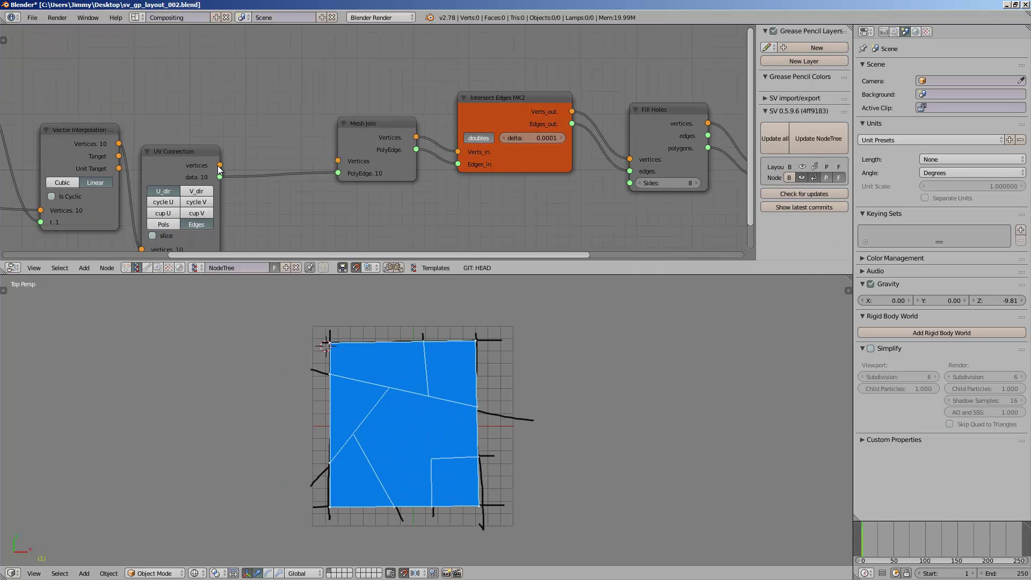
pyautogui.moveTo(220, 165); pyautogui.dragTo(338, 161)
# Step: Go to frame 37 and sketch a rough four-sided Grease Pencil outline with overlapping corners in the empty space beside the filled layout
pyautogui.scroll(-2, 449, 337)
pyautogui.keyDown('shift'); pyautogui.moveTo(530, 381); pyautogui.dragTo(392, 378, button='middle'); pyautogui.keyUp('shift')
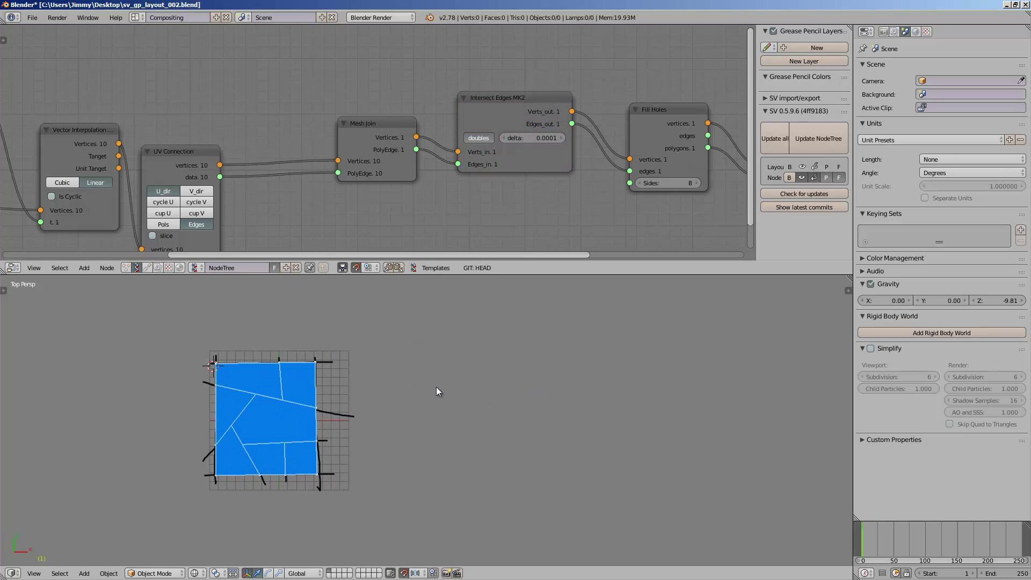
pyautogui.click(886, 543)
pyautogui.keyDown('shift'); pyautogui.moveTo(445, 421); pyautogui.dragTo(425, 428, button='middle'); pyautogui.keyUp('shift')
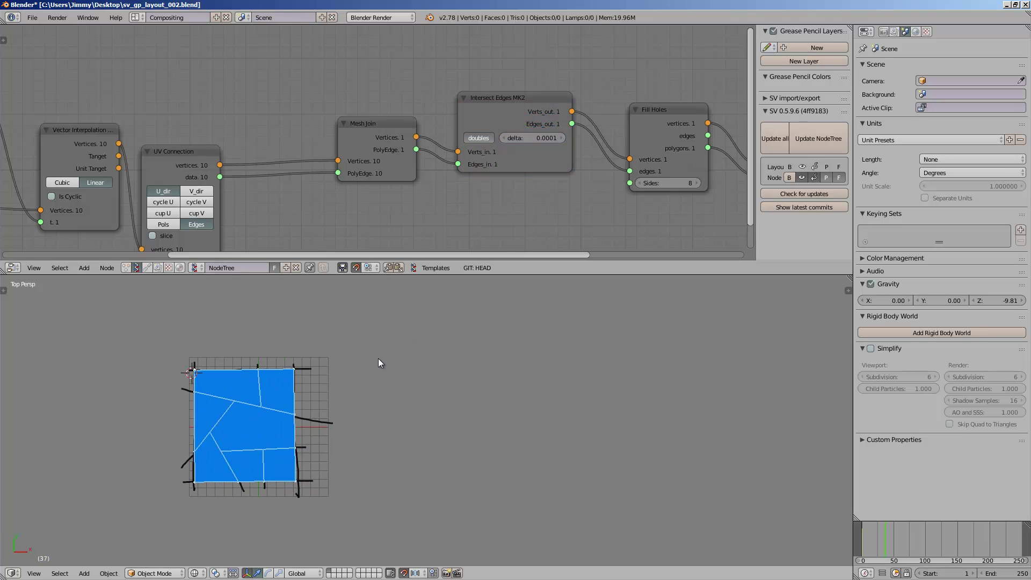
pyautogui.moveTo(380, 358); pyautogui.dragTo(408, 535)
pyautogui.moveTo(373, 372)
pyautogui.mouseDown()
pyautogui.moveTo(518, 359)
pyautogui.moveTo(546, 530)
pyautogui.mouseUp()
pyautogui.moveTo(375, 524); pyautogui.dragTo(594, 523)
# Step: Divide the sketched outline with two full-width horizontal strokes, three partial vertical strokes and one short horizontal stroke near the left edge
pyautogui.moveTo(368, 482); pyautogui.dragTo(607, 476)
pyautogui.moveTo(503, 472); pyautogui.dragTo(508, 523)
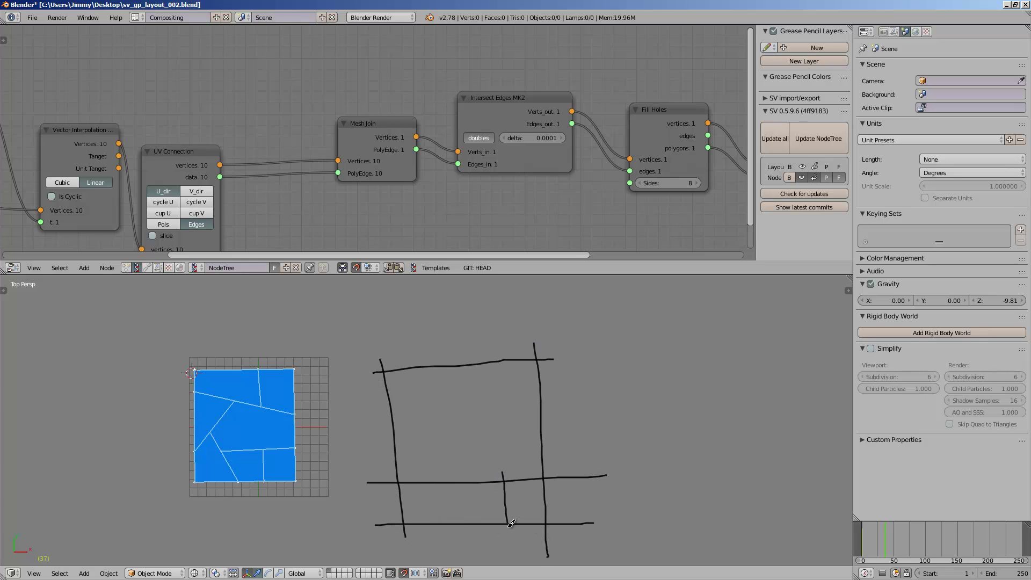
pyautogui.moveTo(380, 426); pyautogui.dragTo(577, 424)
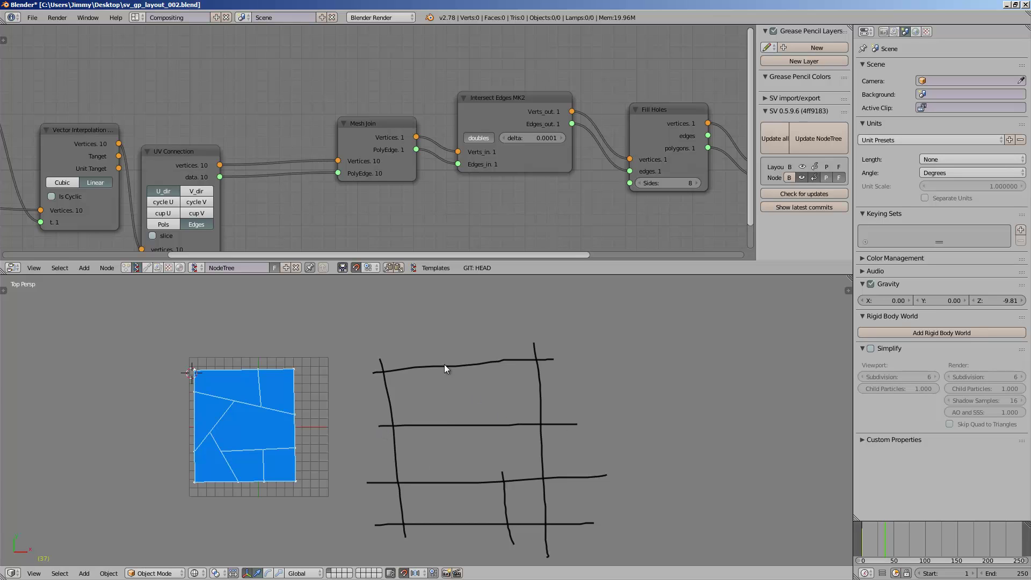
pyautogui.moveTo(440, 362); pyautogui.dragTo(456, 485)
pyautogui.moveTo(501, 358); pyautogui.dragTo(513, 424)
pyautogui.moveTo(439, 454); pyautogui.dragTo(452, 455)
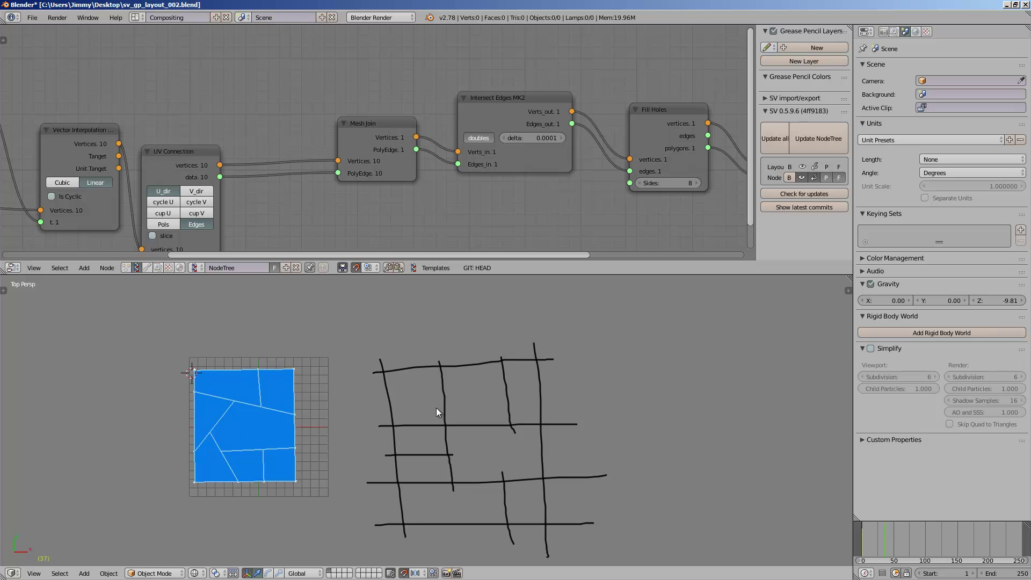
# Step: Go to frame 73 and sketch a two-cell Grease Pencil row from two long horizontal strokes crossed by three roughly vertical strokes
pyautogui.scroll(1, 446, 423)
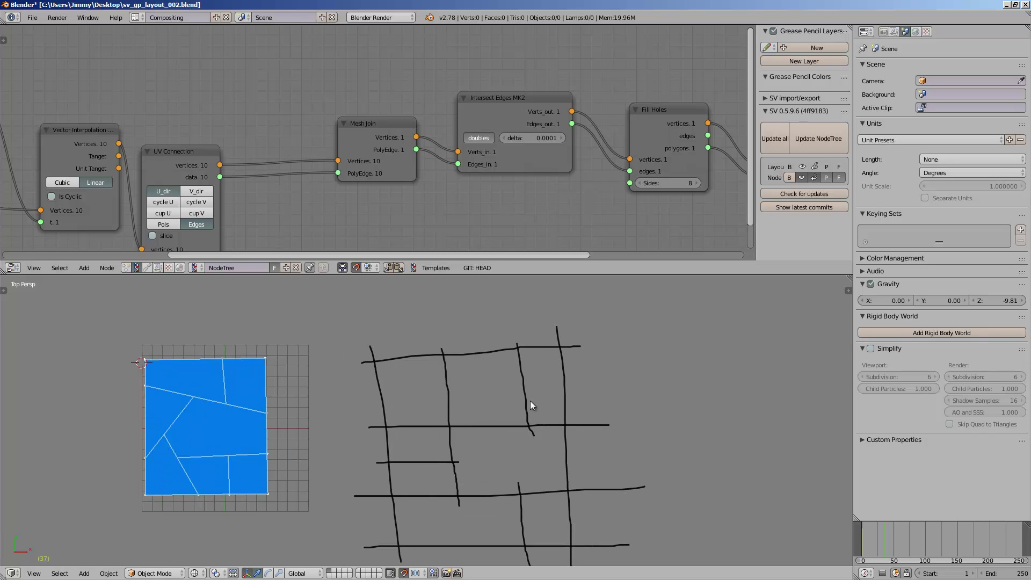
pyautogui.keyDown('shift'); pyautogui.moveTo(530, 401); pyautogui.dragTo(501, 376, button='middle'); pyautogui.keyUp('shift')
pyautogui.scroll(-2, 438, 237)
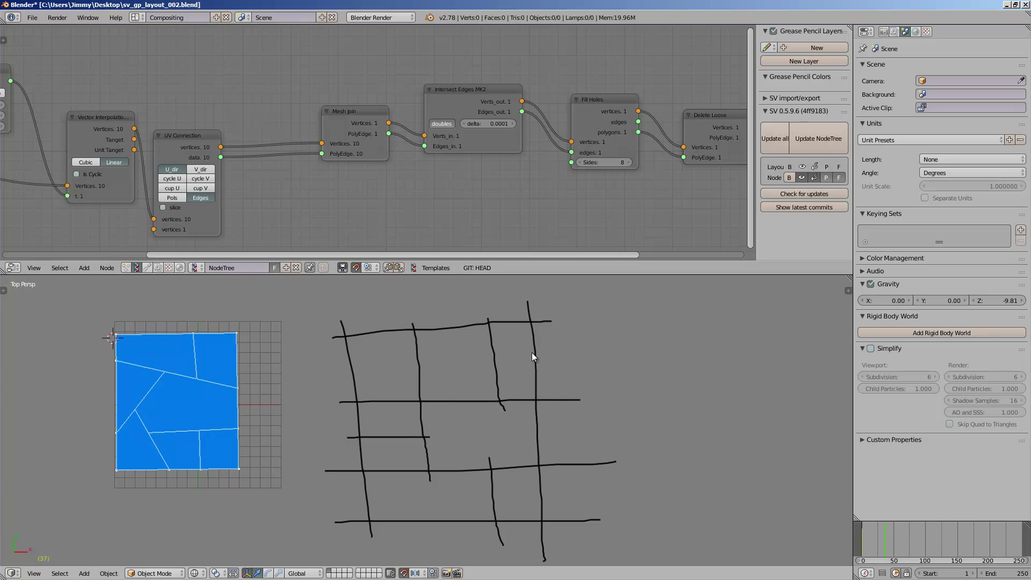
pyautogui.keyDown('shift'); pyautogui.moveTo(636, 371); pyautogui.dragTo(590, 373, button='middle'); pyautogui.keyUp('shift')
pyautogui.click(908, 532)
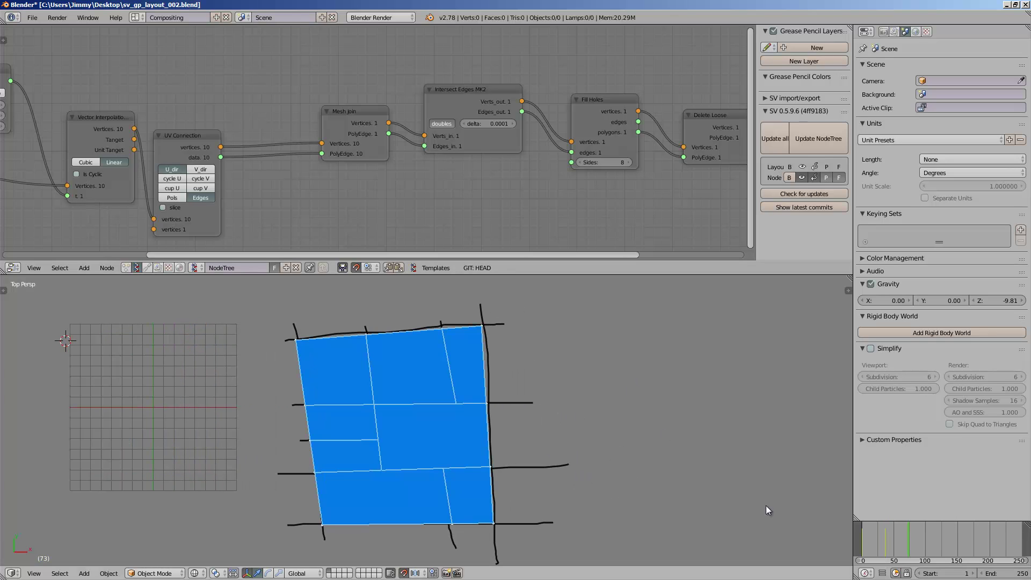
pyautogui.keyDown('shift'); pyautogui.moveTo(520, 414); pyautogui.dragTo(375, 407, button='middle'); pyautogui.keyUp('shift')
pyautogui.scroll(-1, 375, 407)
pyautogui.keyDown('shift'); pyautogui.moveTo(498, 388); pyautogui.dragTo(415, 414, button='middle'); pyautogui.keyUp('shift')
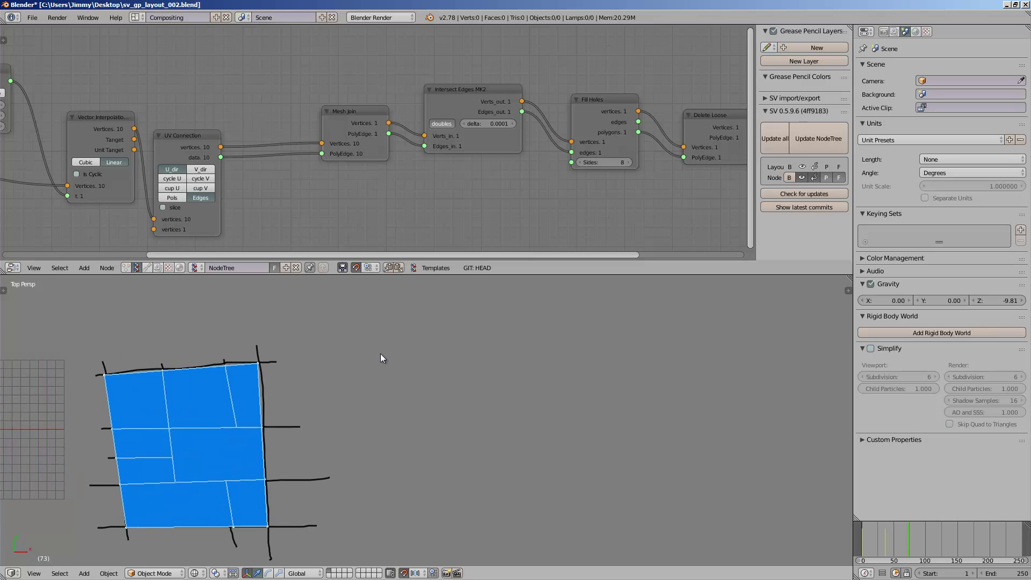
pyautogui.moveTo(395, 316); pyautogui.dragTo(386, 445)
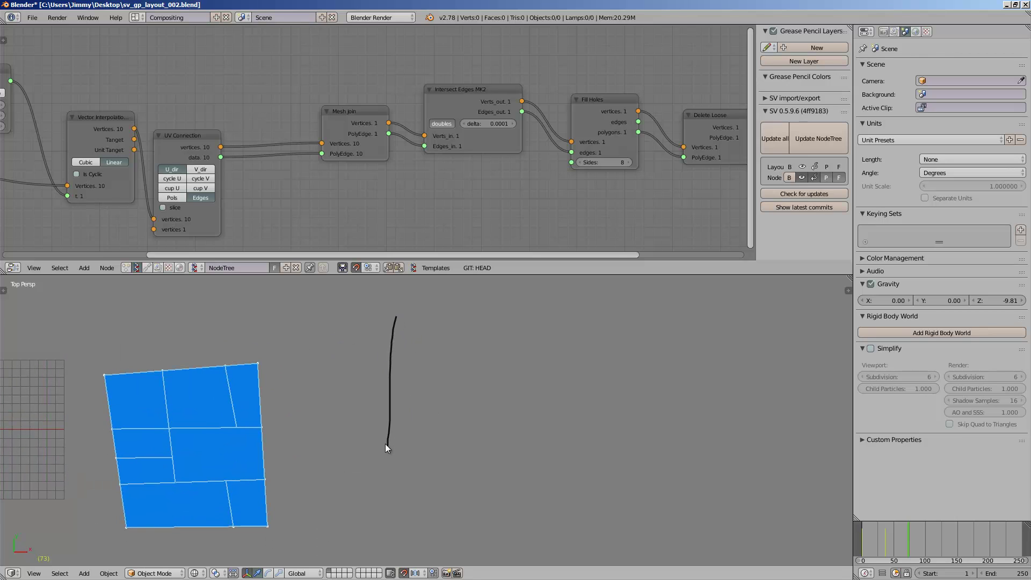
pyautogui.moveTo(368, 331)
pyautogui.mouseDown()
pyautogui.moveTo(573, 334)
pyautogui.moveTo(599, 478)
pyautogui.mouseUp()
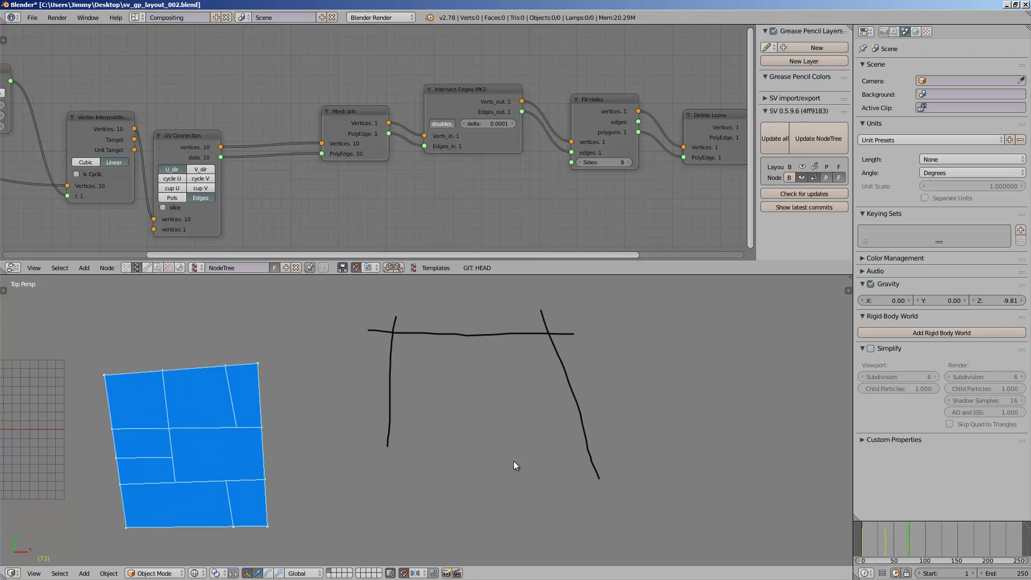
pyautogui.moveTo(347, 424); pyautogui.dragTo(651, 425)
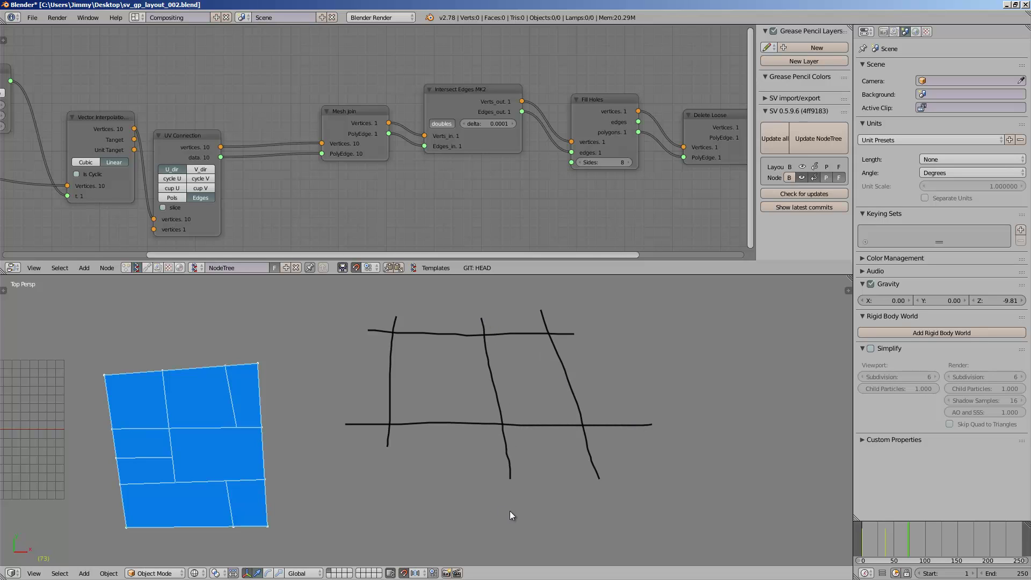
# Step: Add crossing diagonal strokes around and below the two-cell row to outline further irregular cells
pyautogui.moveTo(407, 407); pyautogui.dragTo(533, 464)
pyautogui.moveTo(414, 376); pyautogui.dragTo(306, 477)
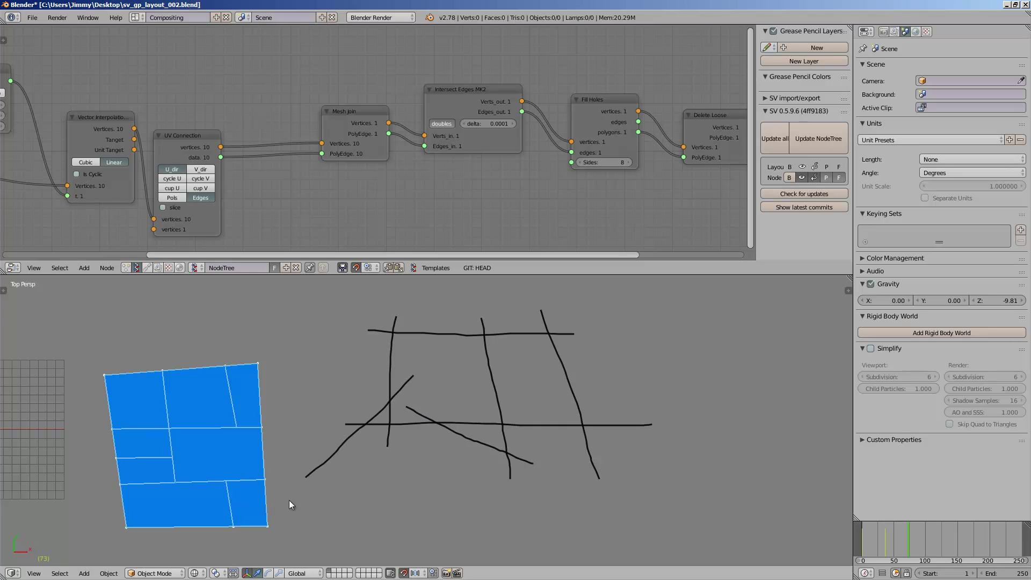
pyautogui.moveTo(301, 441); pyautogui.dragTo(443, 527)
pyautogui.moveTo(483, 433); pyautogui.dragTo(406, 531)
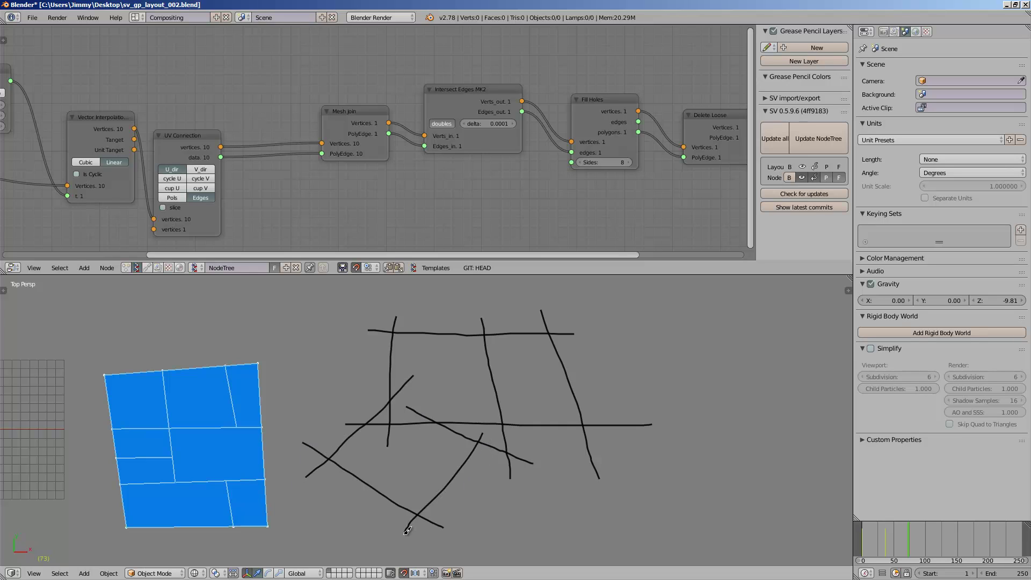
pyautogui.moveTo(423, 485); pyautogui.dragTo(536, 530)
pyautogui.moveTo(601, 437); pyautogui.dragTo(521, 550)
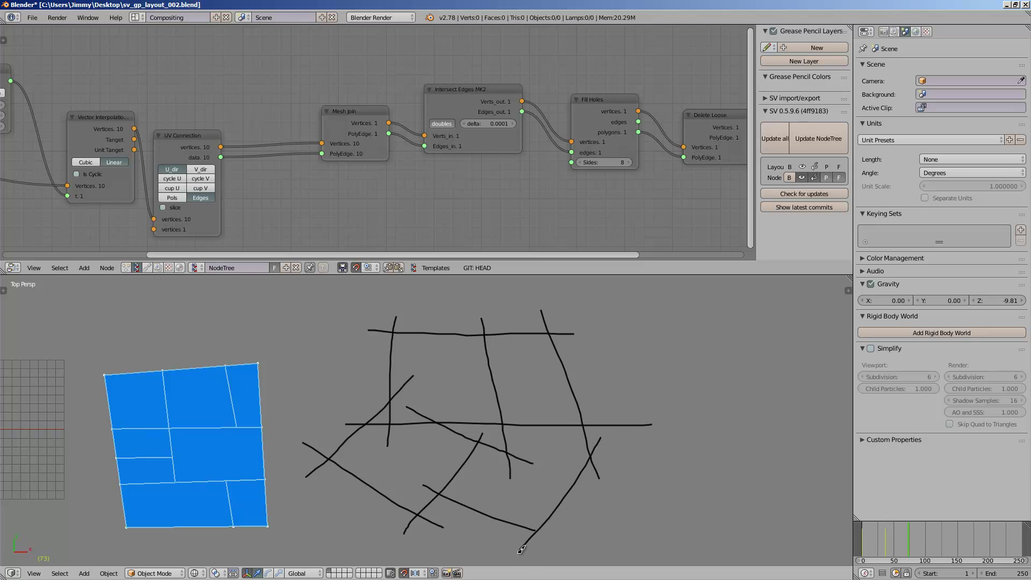
# Step: Subdivide the irregular sketch with a slanted stroke and a short cross stroke in its lower part and a horizontal stroke across the upper right cell
pyautogui.moveTo(534, 405); pyautogui.dragTo(583, 526)
pyautogui.moveTo(461, 510); pyautogui.dragTo(537, 493)
pyautogui.moveTo(472, 374); pyautogui.dragTo(618, 373)
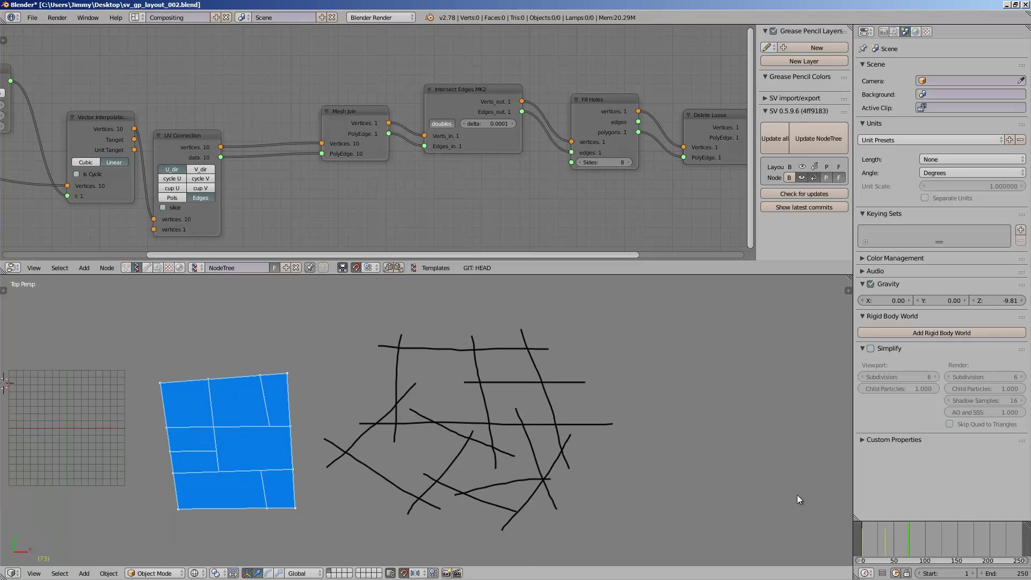
# Step: Go to frame 82, return to the top view and sketch a roughly square Grease Pencil outline beside the filled shape
pyautogui.click(913, 540)
pyautogui.moveTo(503, 405)
pyautogui.mouseDown(button='middle')
pyautogui.moveTo(387, 417)
pyautogui.moveTo(507, 457)
pyautogui.moveTo(386, 440)
pyautogui.moveTo(311, 516)
pyautogui.mouseUp(button='middle')
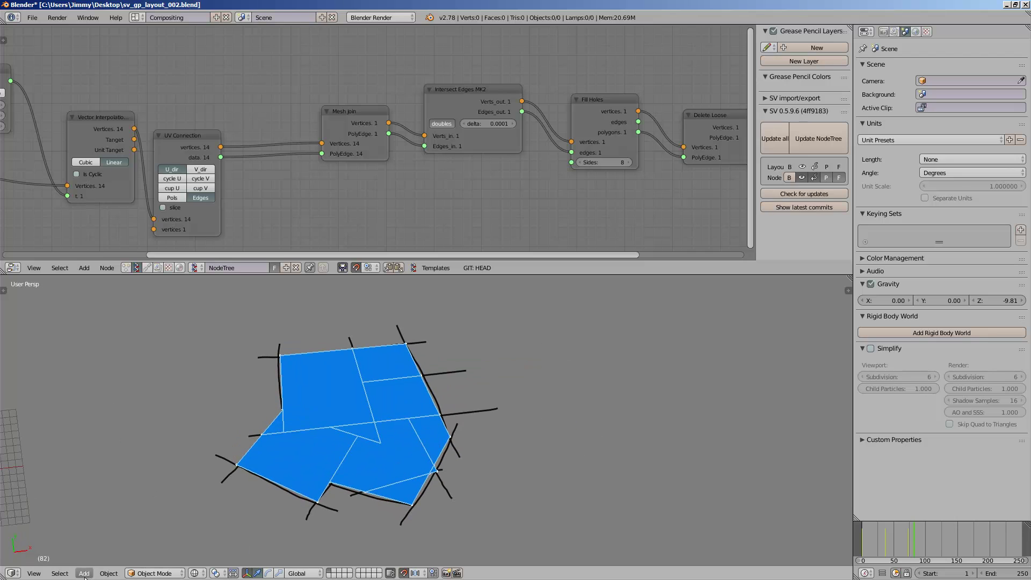
pyautogui.click(34, 573)
pyautogui.click(55, 522)
pyautogui.keyDown('shift'); pyautogui.moveTo(637, 406); pyautogui.dragTo(494, 411, button='middle'); pyautogui.keyUp('shift')
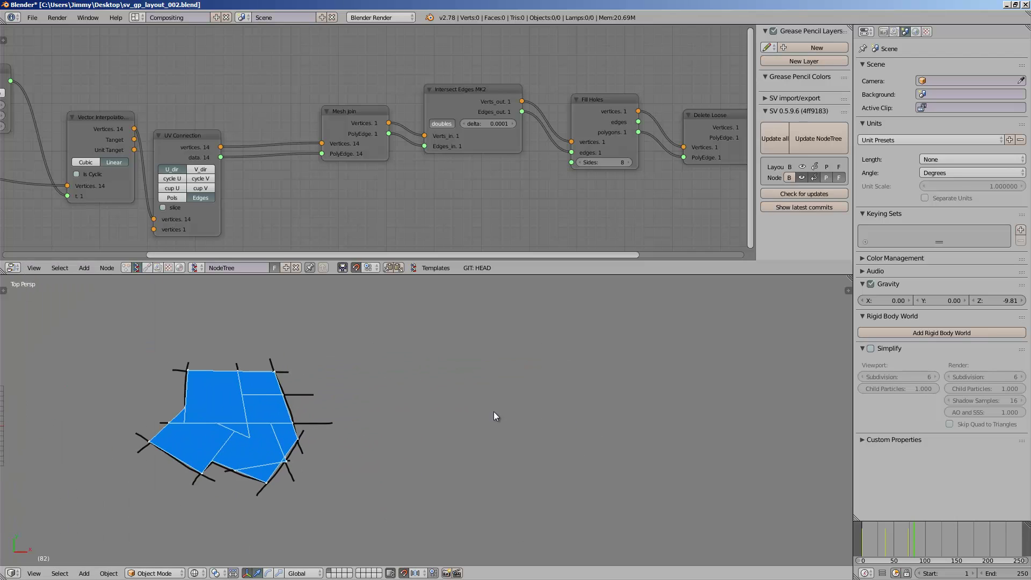
pyautogui.press('d')
pyautogui.moveTo(426, 338); pyautogui.dragTo(442, 519)
pyautogui.moveTo(416, 341)
pyautogui.mouseDown()
pyautogui.moveTo(605, 334)
pyautogui.moveTo(616, 510)
pyautogui.mouseUp()
pyautogui.moveTo(430, 507); pyautogui.dragTo(638, 501)
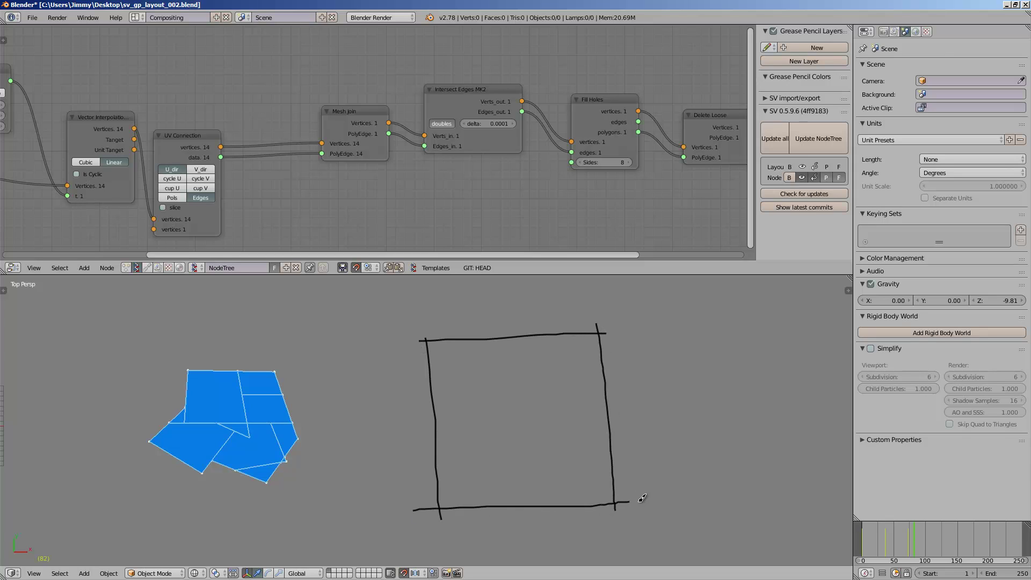
# Step: Divide the square with a full-width horizontal stroke, vertical and diagonal strokes below it, and slanted and short cross strokes above it
pyautogui.moveTo(423, 453); pyautogui.dragTo(638, 450)
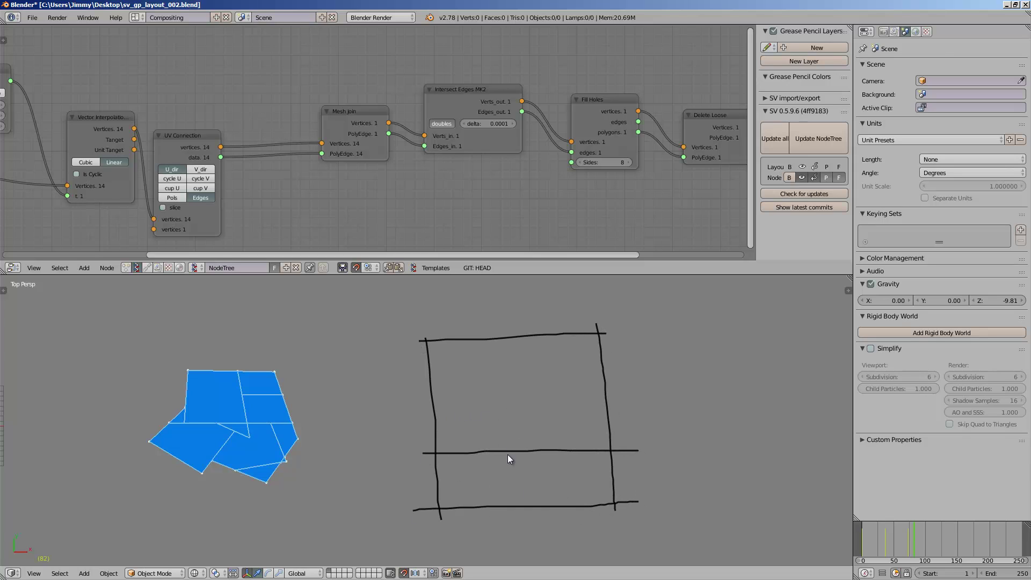
pyautogui.moveTo(543, 443); pyautogui.dragTo(552, 518)
pyautogui.moveTo(453, 450); pyautogui.dragTo(547, 511)
pyautogui.moveTo(523, 330); pyautogui.dragTo(494, 460)
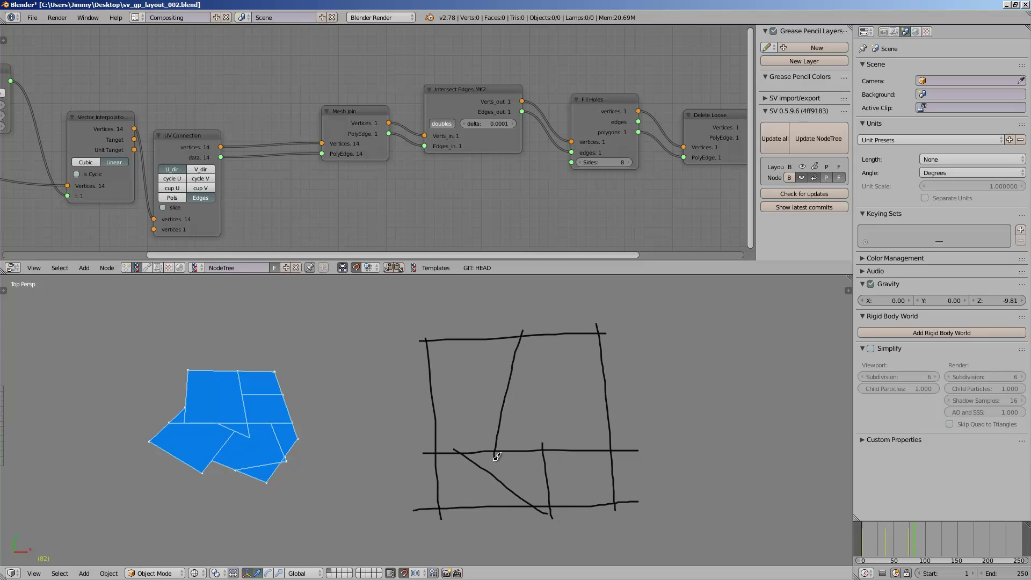
pyautogui.moveTo(424, 382)
pyautogui.mouseDown()
pyautogui.moveTo(510, 380)
pyautogui.moveTo(610, 430)
pyautogui.mouseUp()
pyautogui.moveTo(546, 420); pyautogui.dragTo(613, 382)
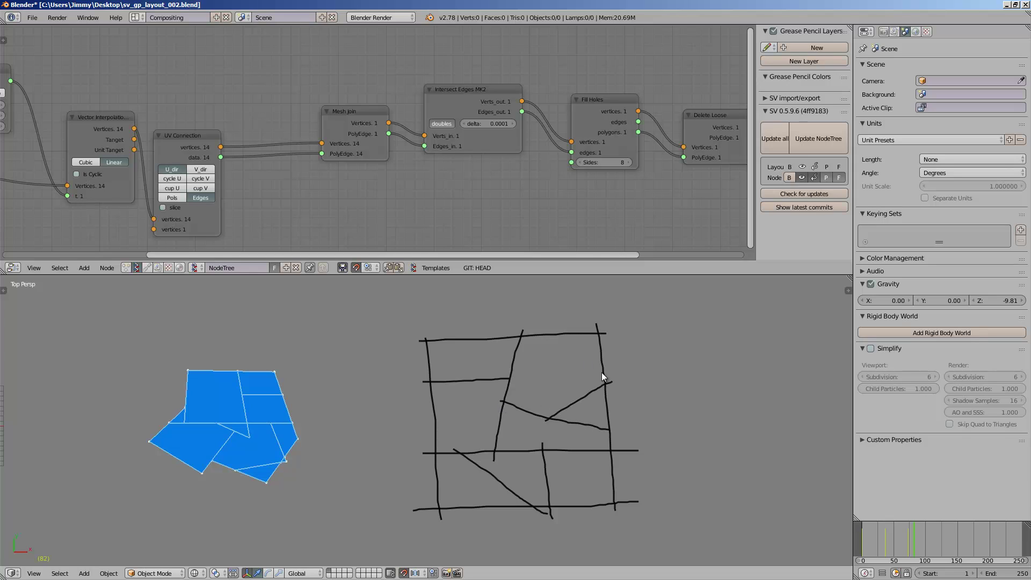
# Step: Add slanted strokes to the two upper cells and cross strokes to the left and lower right cells, and go to frame 84
pyautogui.moveTo(554, 340); pyautogui.dragTo(579, 403)
pyautogui.moveTo(455, 338); pyautogui.dragTo(480, 379)
pyautogui.moveTo(419, 415); pyautogui.dragTo(505, 428)
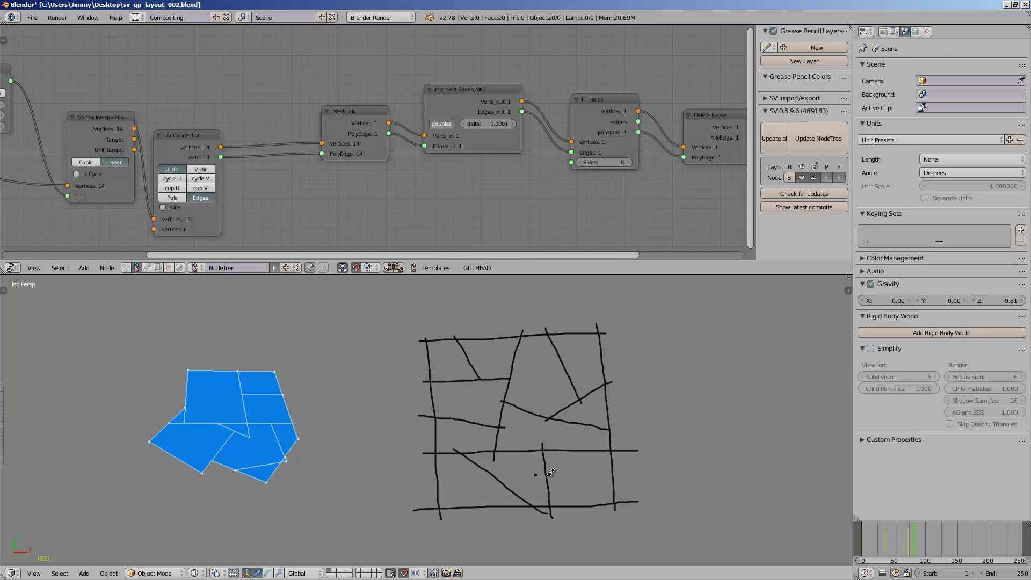
pyautogui.moveTo(547, 475); pyautogui.dragTo(618, 479)
pyautogui.click(916, 545)
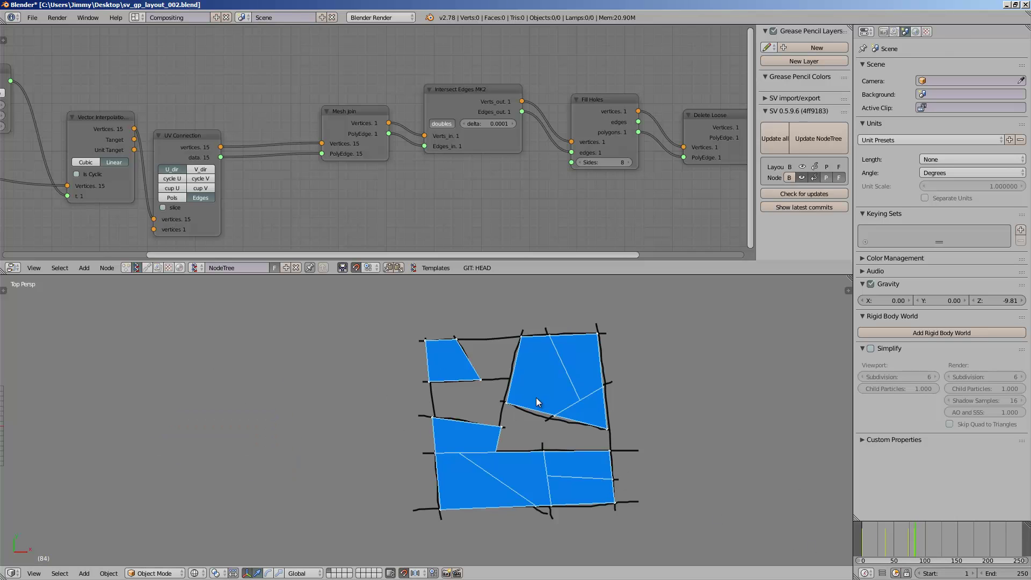
# Step: Set the Fill Holes node's sides to 62 and draw a short vertical stroke in the gap between the filled areas
pyautogui.keyDown('shift'); pyautogui.moveTo(506, 395); pyautogui.dragTo(477, 397, button='middle'); pyautogui.keyUp('shift')
pyautogui.moveTo(550, 127); pyautogui.dragTo(429, 147, button='middle')
pyautogui.click(509, 182)
pyautogui.click(509, 182)
pyautogui.moveTo(509, 181); pyautogui.dragTo(539, 185)
pyautogui.moveTo(510, 414); pyautogui.dragTo(510, 459)
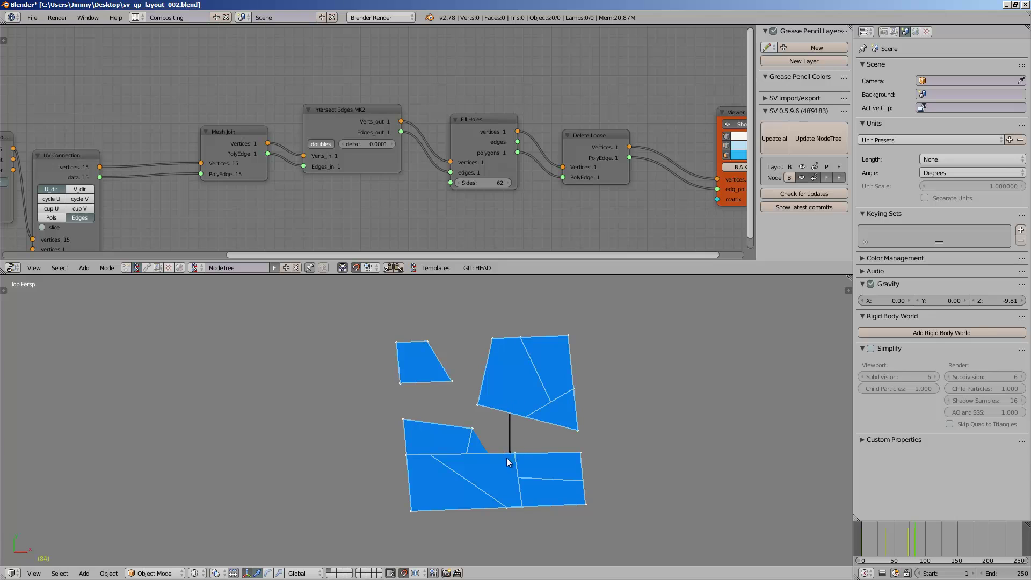
# Step: Go to frame 112 and sketch a four-sided Grease Pencil outline with overlapping ends beside the grid
pyautogui.click(933, 553)
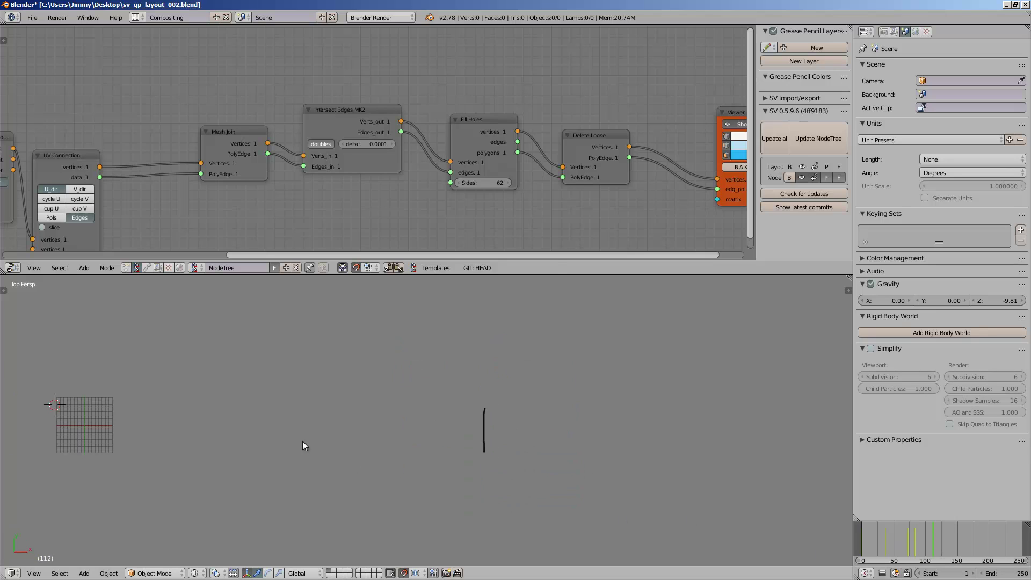
pyautogui.moveTo(291, 346); pyautogui.dragTo(321, 492)
pyautogui.moveTo(277, 345); pyautogui.dragTo(471, 345)
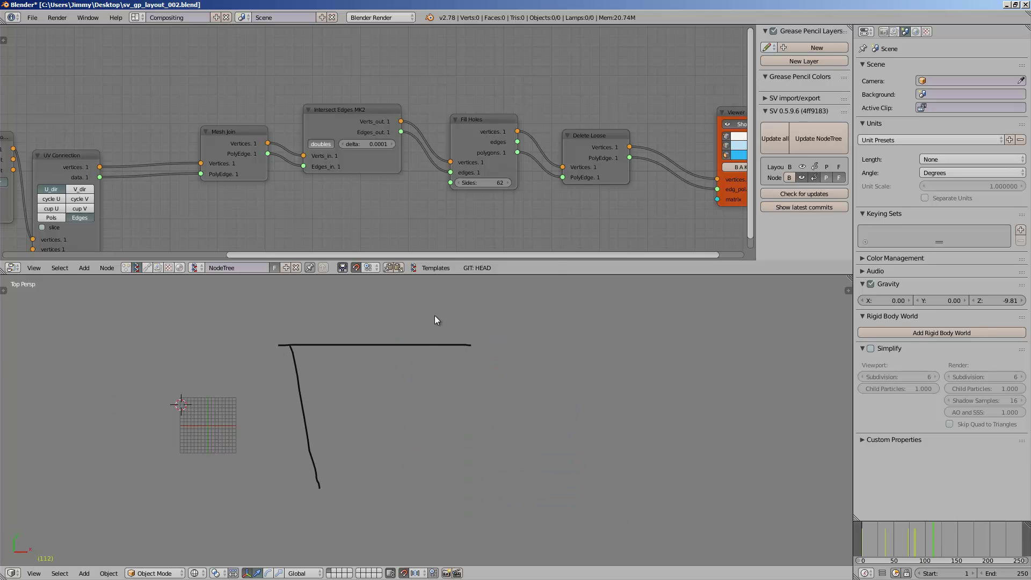
pyautogui.moveTo(429, 309); pyautogui.dragTo(443, 486)
pyautogui.moveTo(258, 474); pyautogui.dragTo(496, 466)
# Step: Divide the outline with a full-height vertical and a full-width horizontal stroke, and shorter horizontal and slanted strokes inside the resulting cells
pyautogui.moveTo(350, 312); pyautogui.dragTo(374, 510)
pyautogui.moveTo(280, 406); pyautogui.dragTo(500, 403)
pyautogui.moveTo(346, 435); pyautogui.dragTo(468, 435)
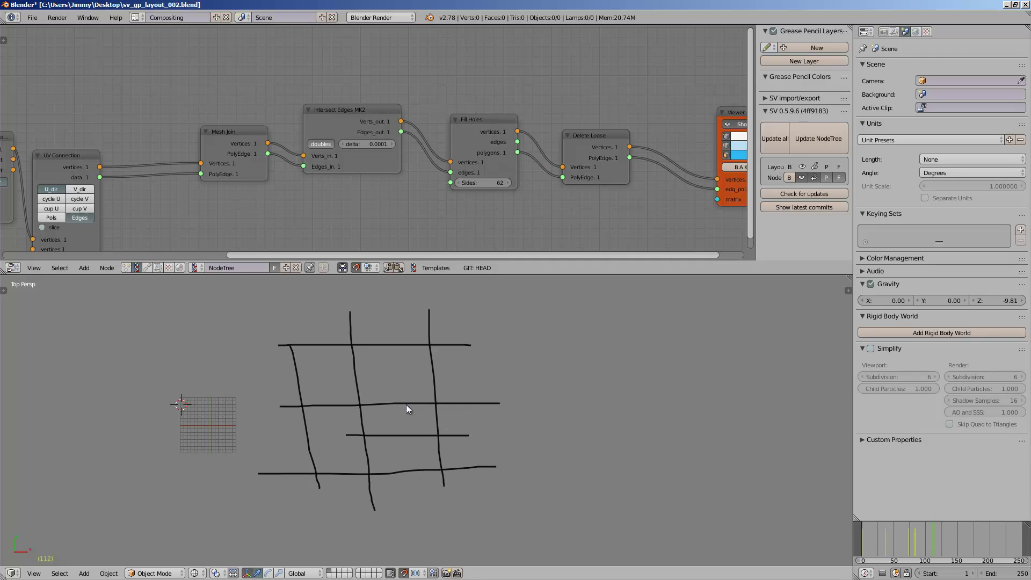
pyautogui.moveTo(284, 374); pyautogui.dragTo(371, 378)
pyautogui.moveTo(381, 334); pyautogui.dragTo(413, 408)
pyautogui.moveTo(304, 444); pyautogui.dragTo(362, 415)
# Step: Go to frame 127 and set the Fill Holes node's sides to 18
pyautogui.click(943, 530)
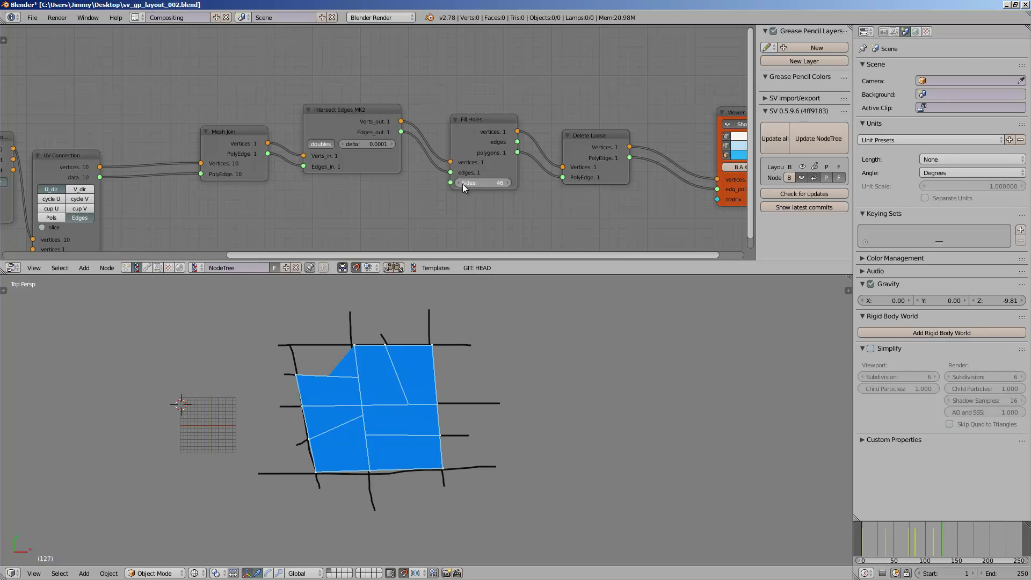
pyautogui.moveTo(463, 184); pyautogui.dragTo(489, 189)
# Step: Go to frame 140 and sketch a tall four-sided Grease Pencil outline beside the filled shape
pyautogui.click(951, 531)
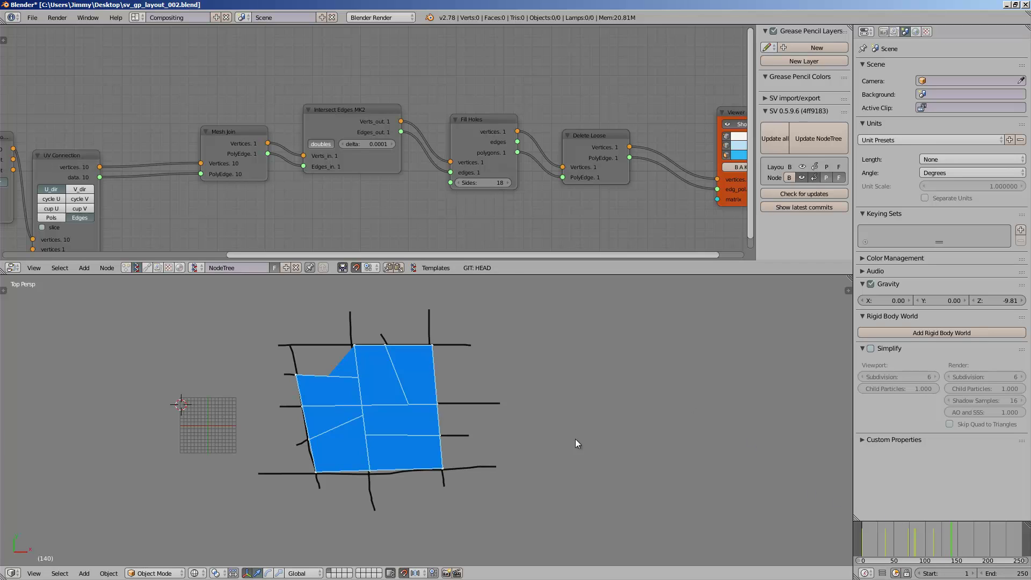
pyautogui.scroll(-1, 483, 416)
pyautogui.keyDown('shift'); pyautogui.moveTo(481, 410); pyautogui.dragTo(355, 410, button='middle'); pyautogui.keyUp('shift')
pyautogui.moveTo(416, 320)
pyautogui.mouseDown()
pyautogui.moveTo(435, 506)
pyautogui.moveTo(570, 326)
pyautogui.mouseUp()
pyautogui.moveTo(542, 304); pyautogui.dragTo(575, 514)
pyautogui.moveTo(394, 495); pyautogui.dragTo(614, 498)
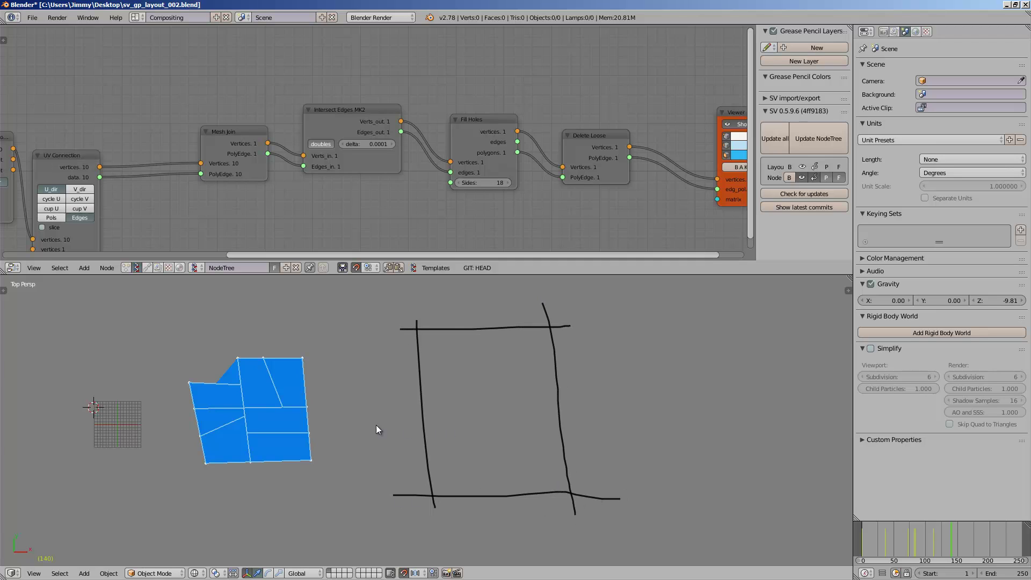
# Step: Divide the tall outline into three rows with two slanted strokes, add short dividing strokes within each row, and go to frame 152
pyautogui.moveTo(385, 427); pyautogui.dragTo(599, 464)
pyautogui.moveTo(395, 389); pyautogui.dragTo(592, 367)
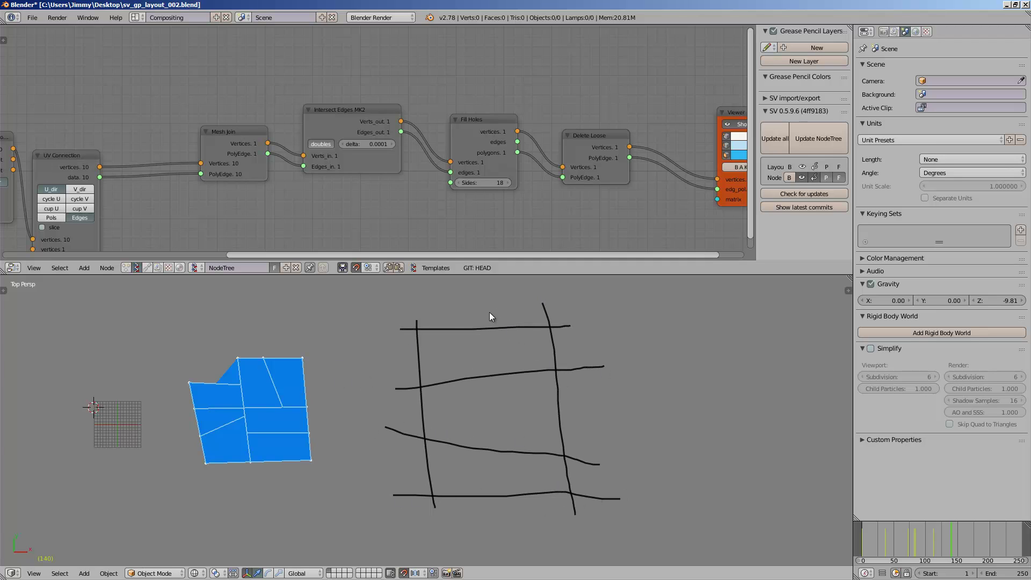
pyautogui.moveTo(490, 316)
pyautogui.mouseDown()
pyautogui.moveTo(520, 383)
pyautogui.moveTo(468, 422)
pyautogui.moveTo(466, 452)
pyautogui.moveTo(520, 504)
pyautogui.mouseUp()
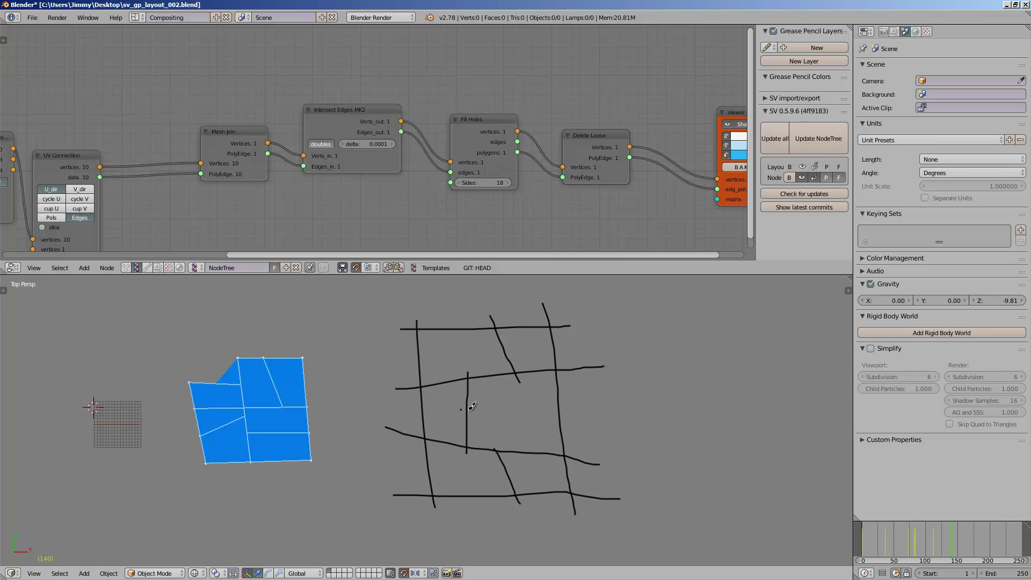
pyautogui.moveTo(469, 409); pyautogui.dragTo(575, 411)
pyautogui.click(959, 537)
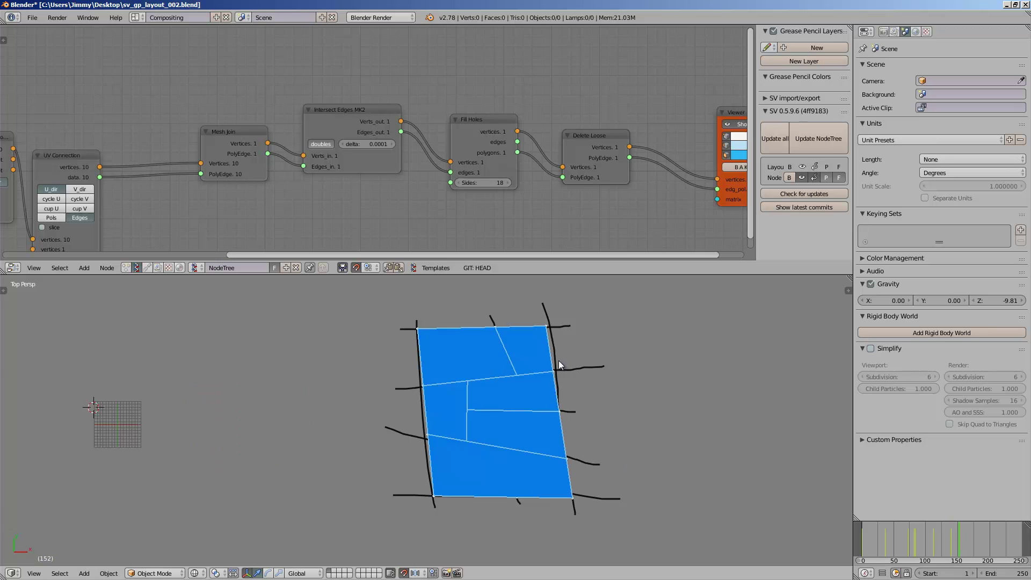
# Step: Bake the filled layout from the Viewer Draw node, move the baked mesh beside the sketch and switch the viewport to solid shading
pyautogui.moveTo(531, 398)
pyautogui.keyDown('shift'); pyautogui.mouseDown(button='middle')
pyautogui.moveTo(346, 395)
pyautogui.moveTo(363, 366)
pyautogui.moveTo(351, 419)
pyautogui.moveTo(337, 423)
pyautogui.moveTo(368, 429)
pyautogui.mouseUp(button='middle'); pyautogui.keyUp('shift')
pyautogui.moveTo(592, 182); pyautogui.dragTo(425, 174, button='middle')
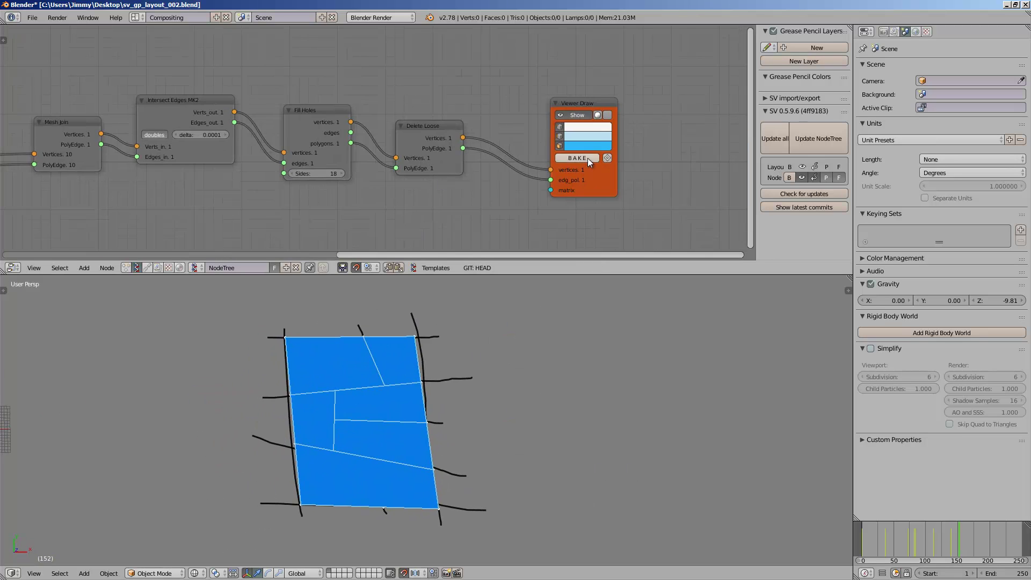
pyautogui.click(587, 158)
pyautogui.scroll(-3, 395, 399)
pyautogui.moveTo(394, 400); pyautogui.dragTo(530, 411, button='right')
pyautogui.press('z')
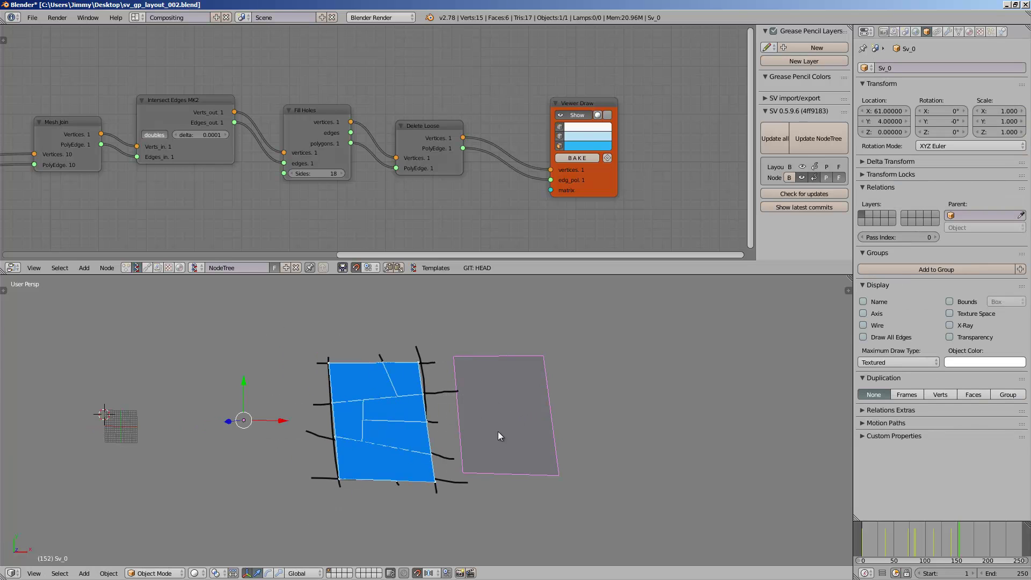
pyautogui.moveTo(498, 432)
pyautogui.mouseDown(button='middle')
pyautogui.moveTo(486, 398)
pyautogui.moveTo(496, 425)
pyautogui.mouseUp(button='middle')
pyautogui.scroll(1, 484, 396)
# Step: Insert a Polygon Boom node between Delete Loose and Viewer Draw, passing both vertices and polygons through it
pyautogui.moveTo(584, 200); pyautogui.dragTo(467, 196, button='middle')
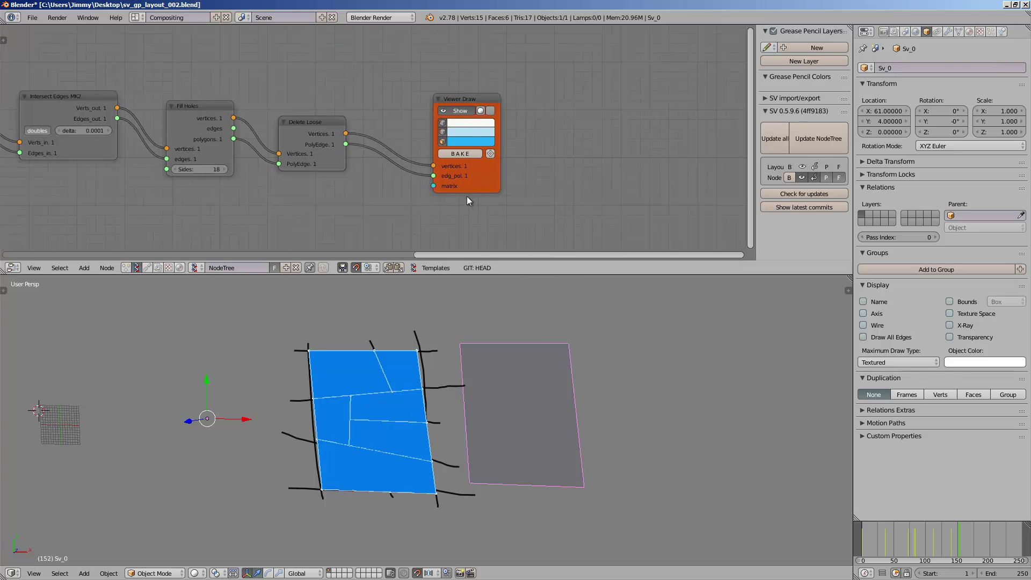
pyautogui.moveTo(466, 187); pyautogui.dragTo(505, 164)
pyautogui.scroll(4, 421, 137)
pyautogui.moveTo(401, 121); pyautogui.dragTo(370, 153, button='middle')
pyautogui.hotkey('shift', 'a')
pyautogui.click(378, 128)
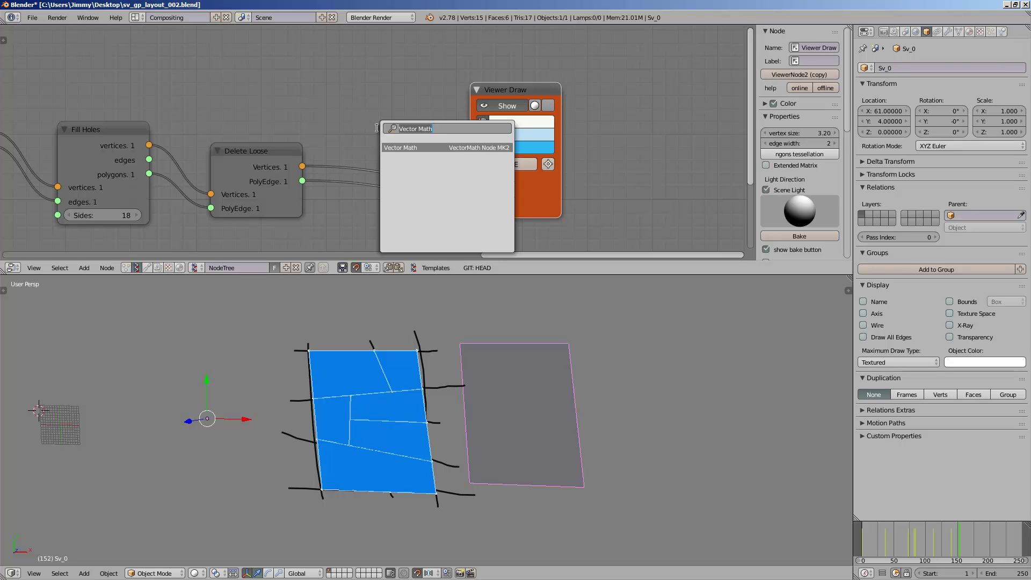
pyautogui.write('poly')
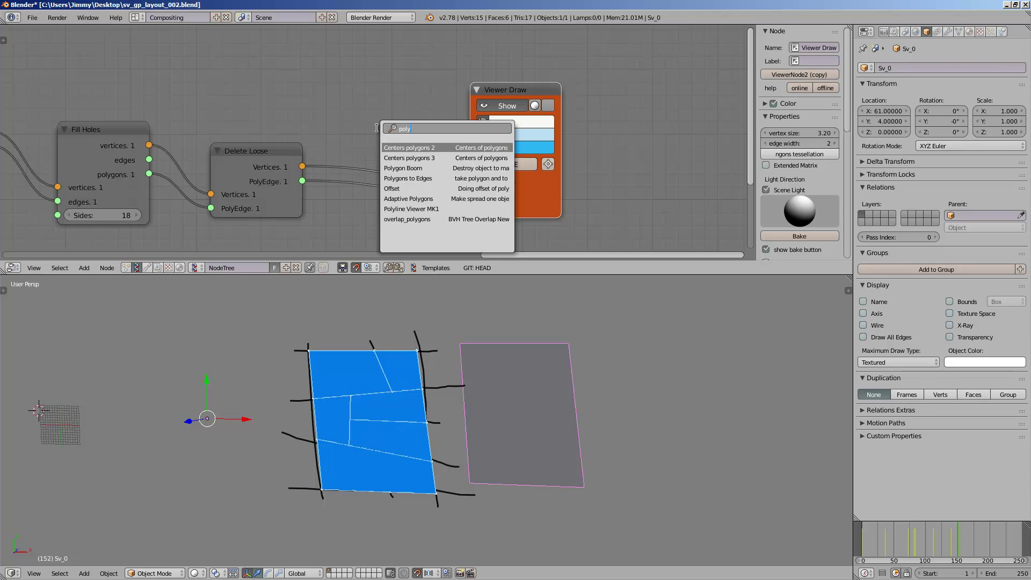
pyautogui.press('Down')
pyautogui.press('Down')
pyautogui.press('Return')
pyautogui.click(378, 128)
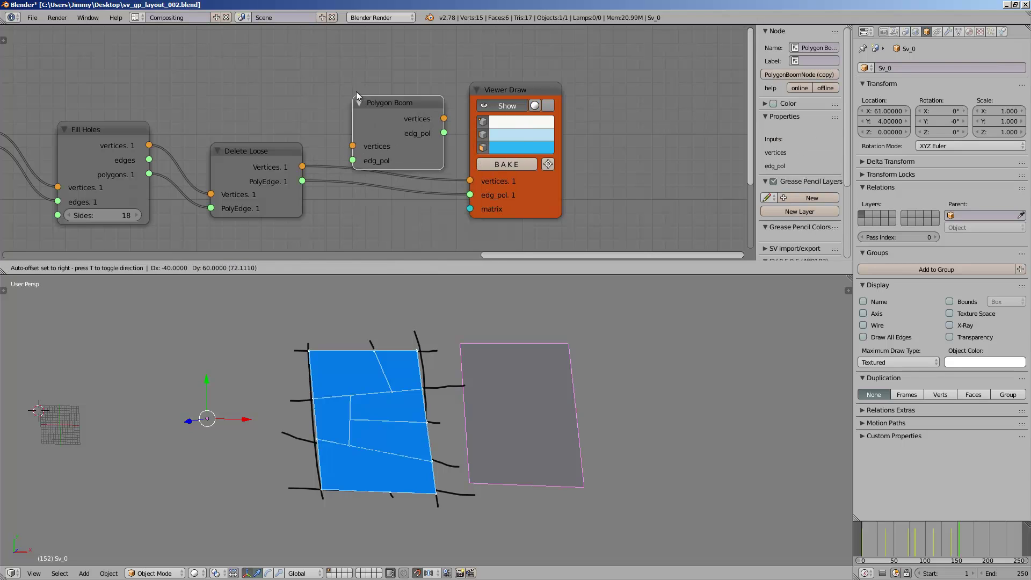
pyautogui.moveTo(363, 120); pyautogui.dragTo(367, 136)
pyautogui.moveTo(303, 181); pyautogui.dragTo(355, 173)
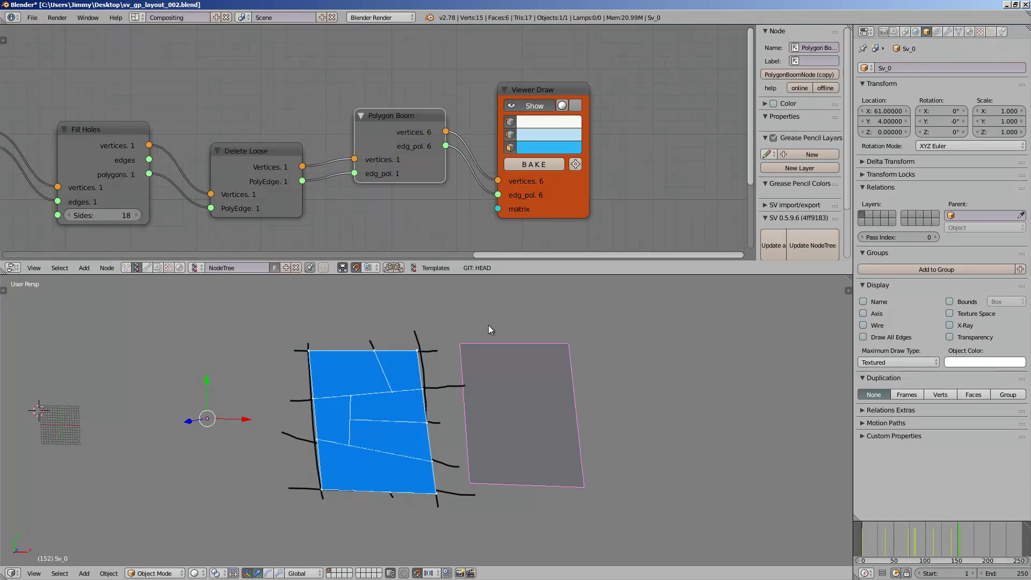
# Step: Bake the separated polygons and move them, together with the earlier baked mesh, away from the sketch
pyautogui.click(554, 164)
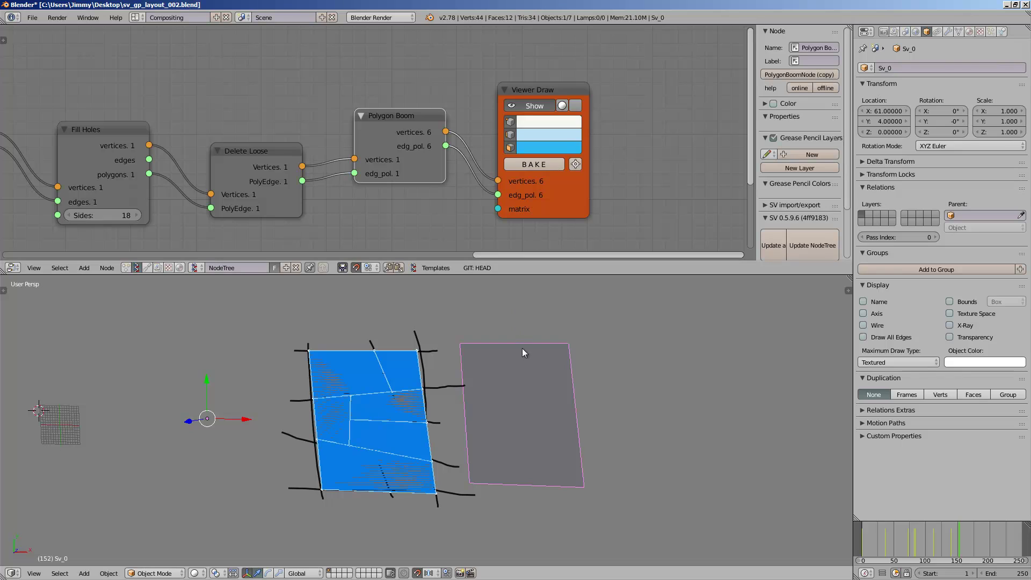
pyautogui.press('g')
pyautogui.click(568, 372)
pyautogui.press('b')
pyautogui.moveTo(277, 327); pyautogui.dragTo(421, 496)
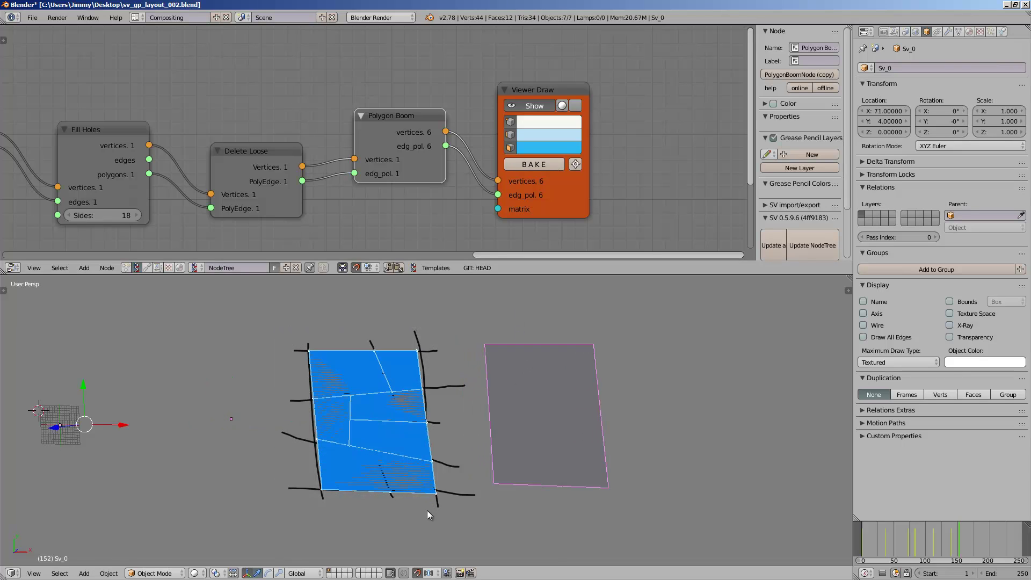
pyautogui.press('g')
pyautogui.click(590, 504)
# Step: Select the baked pieces one after another to check whether each polygon is a separate object
pyautogui.rightClick(565, 377)
pyautogui.rightClick(518, 371)
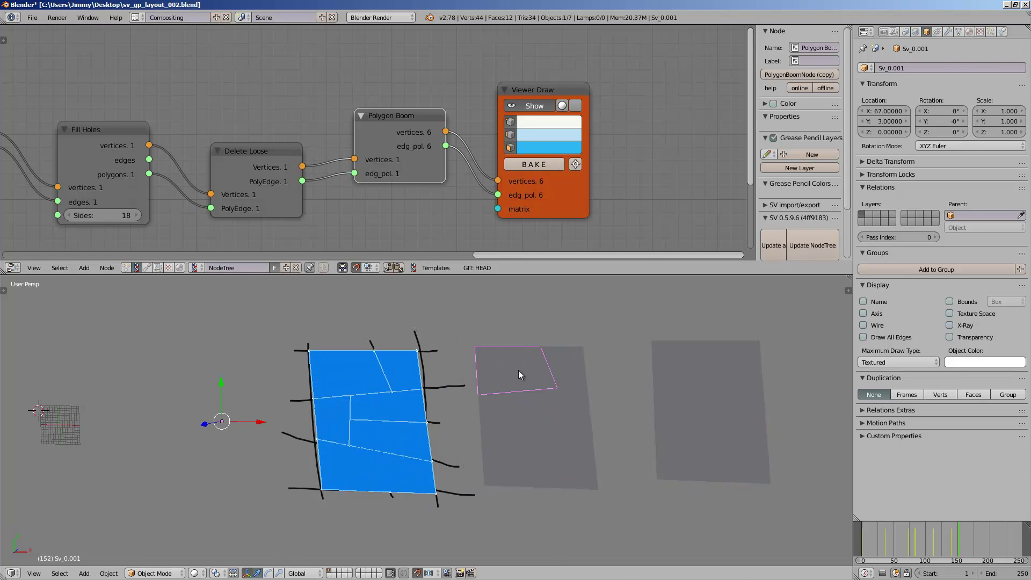
pyautogui.rightClick(543, 430)
pyautogui.rightClick(495, 416)
pyautogui.rightClick(534, 465)
pyautogui.rightClick(574, 402)
pyautogui.rightClick(547, 430)
pyautogui.rightClick(527, 372)
# Step: Delete all the separately baked polygon pieces next to the sketch
pyautogui.keyDown('shift'); pyautogui.moveTo(490, 384); pyautogui.dragTo(402, 383, button='middle'); pyautogui.keyUp('shift')
pyautogui.scroll(-1, 403, 360)
pyautogui.press('b')
pyautogui.moveTo(386, 344); pyautogui.dragTo(498, 501)
pyautogui.press('x')
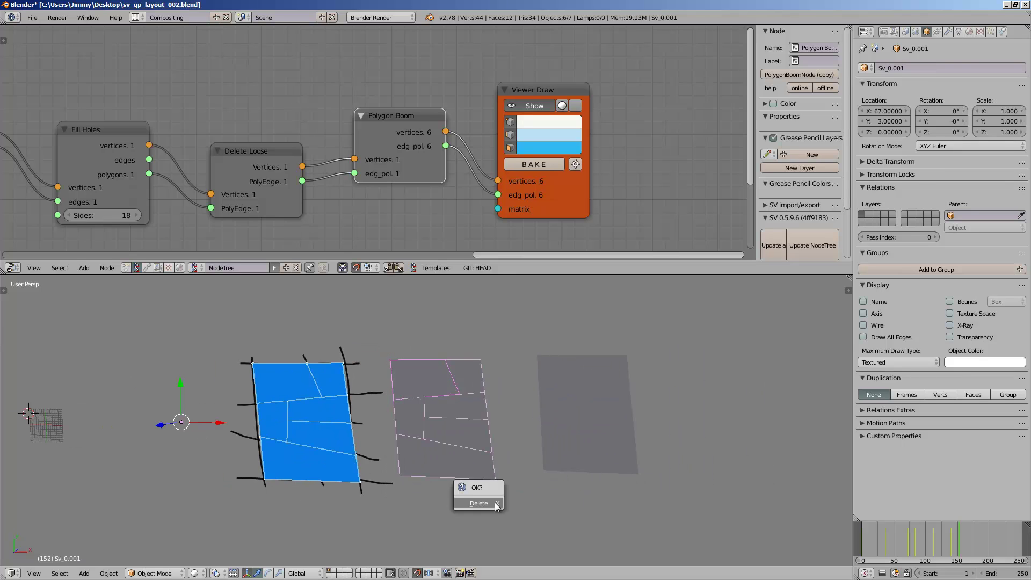
pyautogui.click(491, 502)
# Step: Replace the Polygon Boom node with an Extrude Separate Faces node fed by Delete Loose's vertices and polygons
pyautogui.press('x')
pyautogui.hotkey('alt', 'space')
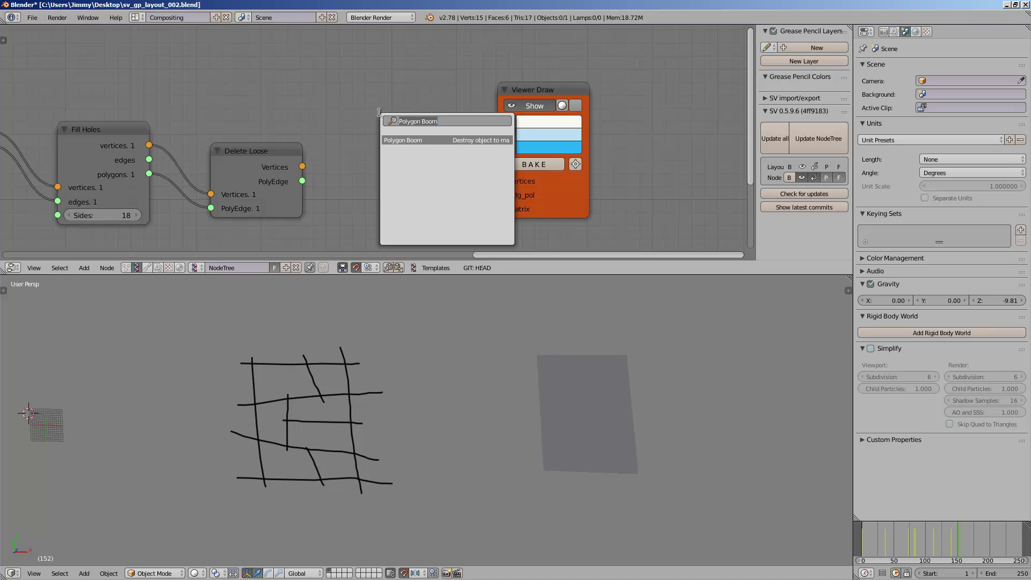
pyautogui.write('polygon')
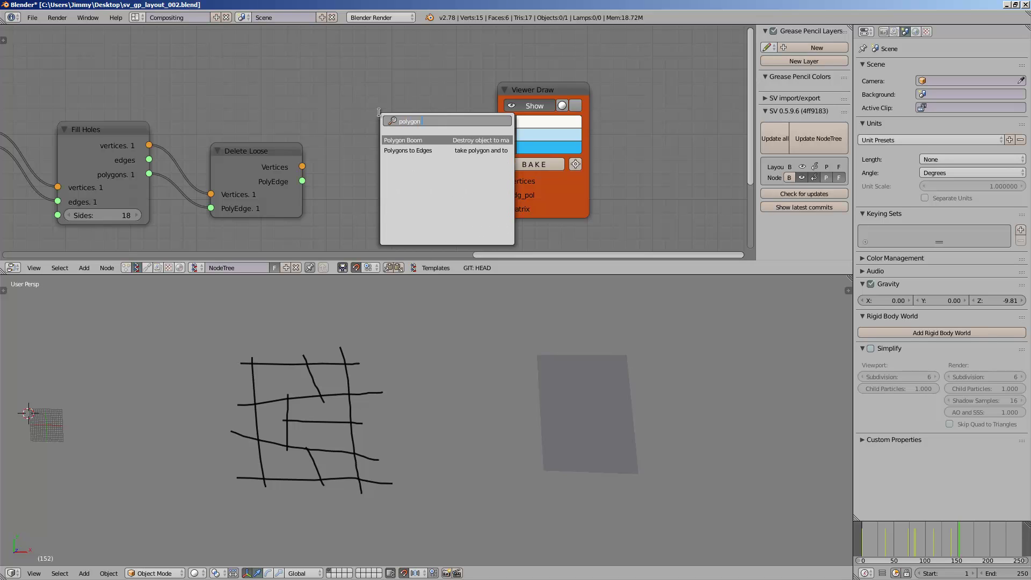
pyautogui.hotkey('ctrl', 'a')
pyautogui.write('ext')
pyautogui.press('Down')
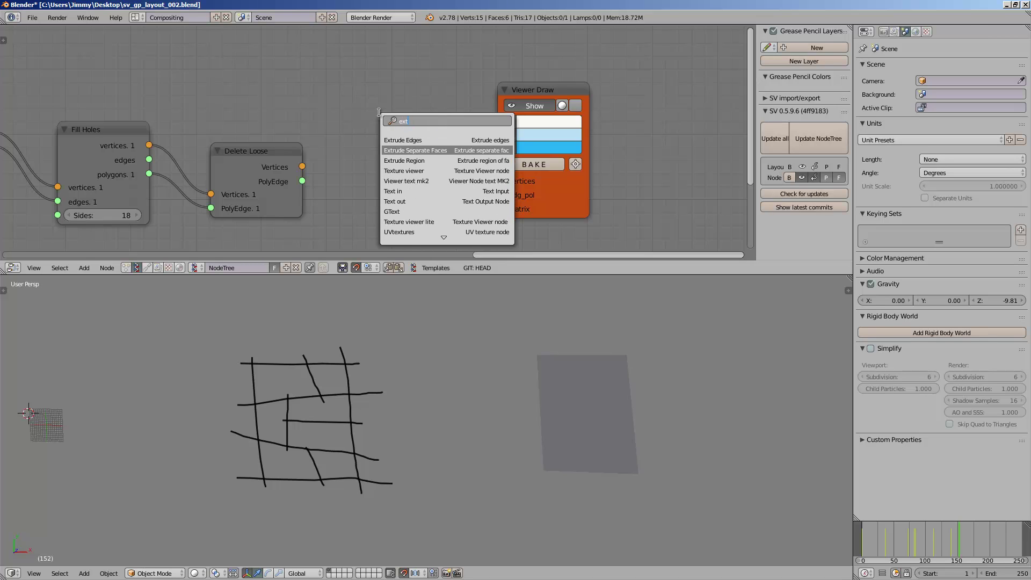
pyautogui.press('Return')
pyautogui.click(359, 68)
pyautogui.moveTo(303, 167)
pyautogui.mouseDown()
pyautogui.moveTo(352, 163)
pyautogui.moveTo(329, 188)
pyautogui.moveTo(352, 191)
pyautogui.mouseUp()
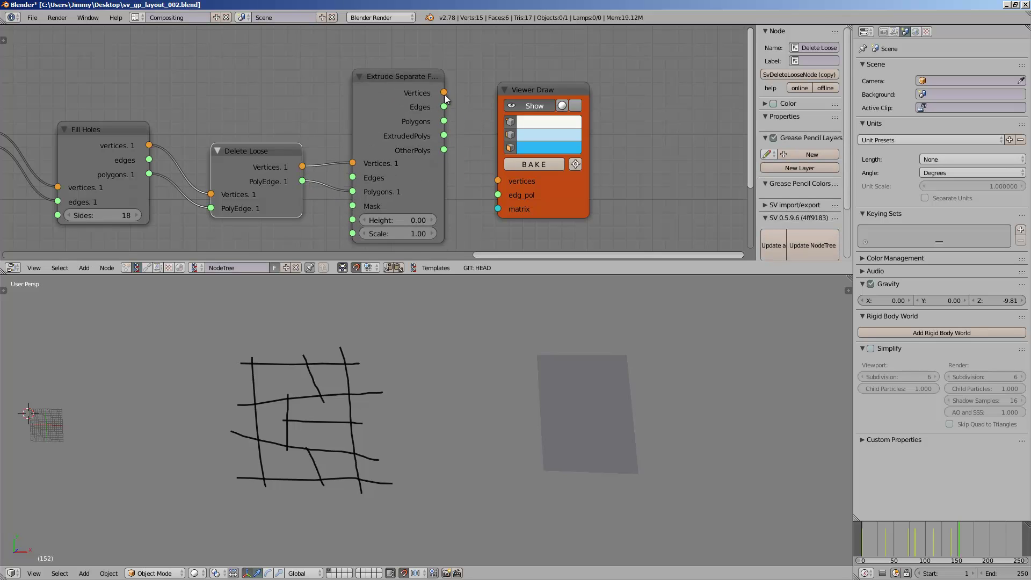
# Step: Wire the extrusion's vertices and OtherPolys into Viewer Draw, trying ExtrudedPolys first, with height 0.72 and scale 0.85
pyautogui.moveTo(444, 93); pyautogui.dragTo(498, 181)
pyautogui.moveTo(444, 135); pyautogui.dragTo(498, 194)
pyautogui.moveTo(405, 231); pyautogui.dragTo(418, 213)
pyautogui.moveTo(443, 150); pyautogui.dragTo(498, 195)
pyautogui.scroll(2, 376, 417)
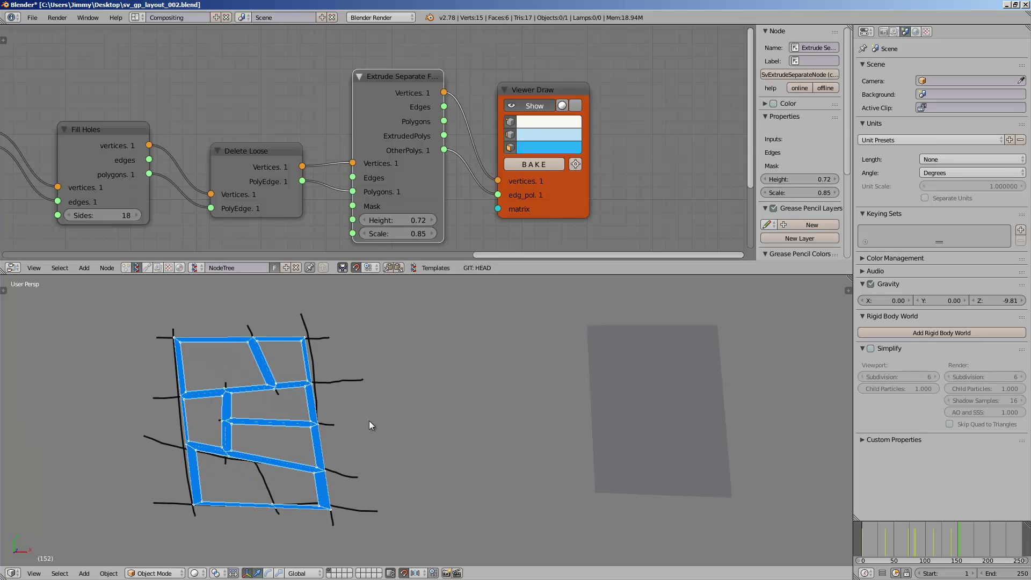
pyautogui.scroll(3, 242, 414)
pyautogui.scroll(-2, 239, 411)
pyautogui.moveTo(215, 397); pyautogui.dragTo(252, 408, button='middle')
# Step: Try ExtrudedPolys again, feed the extrusion's Polygons output into Viewer Draw, and set the height to 5.61 and the scale to 0.79
pyautogui.moveTo(444, 136); pyautogui.dragTo(498, 195)
pyautogui.moveTo(408, 233); pyautogui.dragTo(402, 235)
pyautogui.moveTo(444, 121); pyautogui.dragTo(498, 195)
pyautogui.moveTo(403, 234)
pyautogui.mouseDown()
pyautogui.moveTo(427, 220)
pyautogui.moveTo(390, 234)
pyautogui.mouseUp()
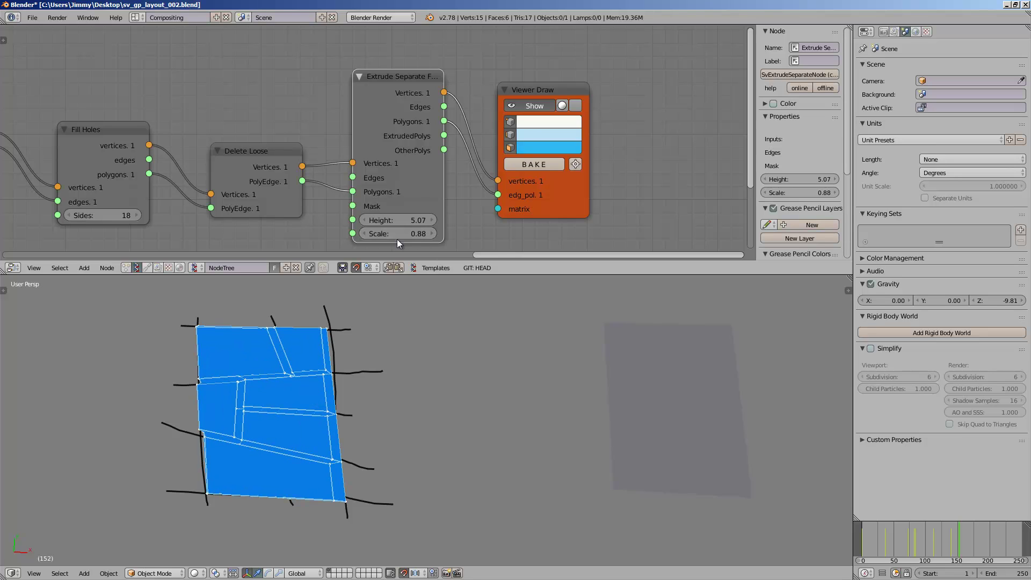
pyautogui.moveTo(305, 445); pyautogui.dragTo(360, 396, button='middle')
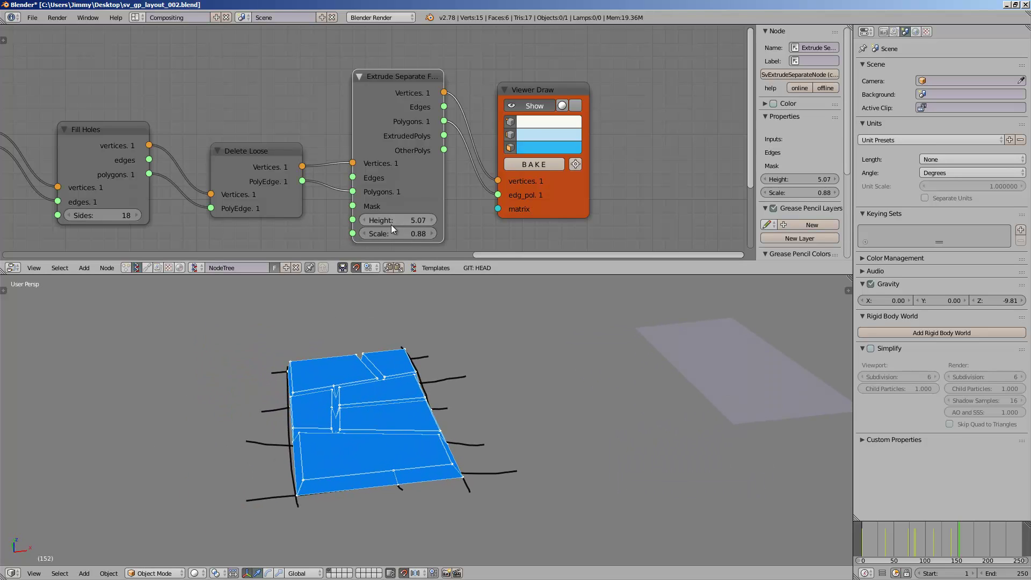
pyautogui.moveTo(391, 224); pyautogui.dragTo(365, 220)
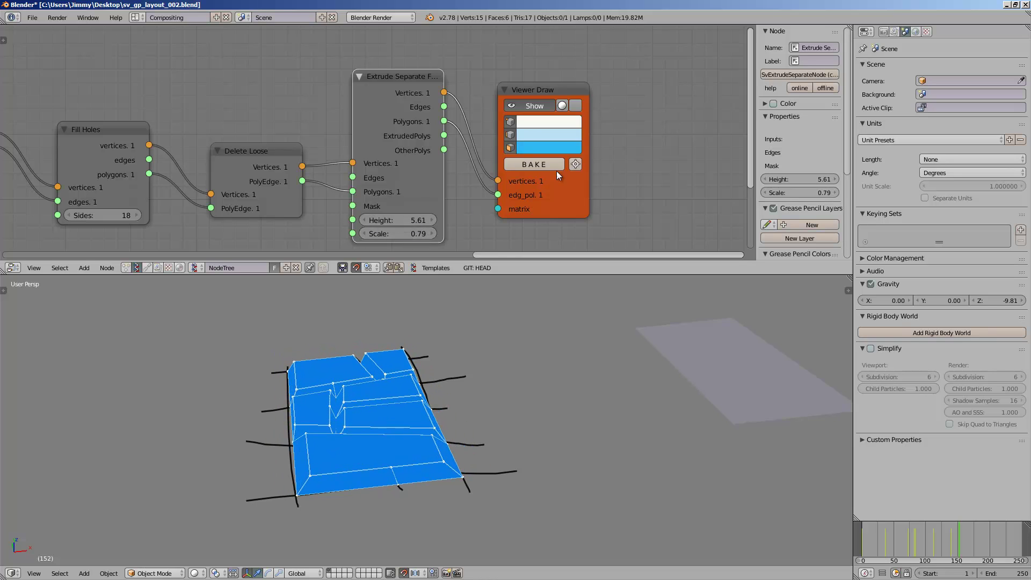
# Step: Turn on shaded face display in the Viewer Draw node and inspect the extruded blocks from an oblique angle
pyautogui.click(575, 106)
pyautogui.moveTo(466, 324)
pyautogui.mouseDown(button='middle')
pyautogui.moveTo(480, 396)
pyautogui.moveTo(470, 384)
pyautogui.moveTo(344, 386)
pyautogui.moveTo(383, 414)
pyautogui.moveTo(413, 311)
pyautogui.moveTo(394, 325)
pyautogui.mouseUp(button='middle')
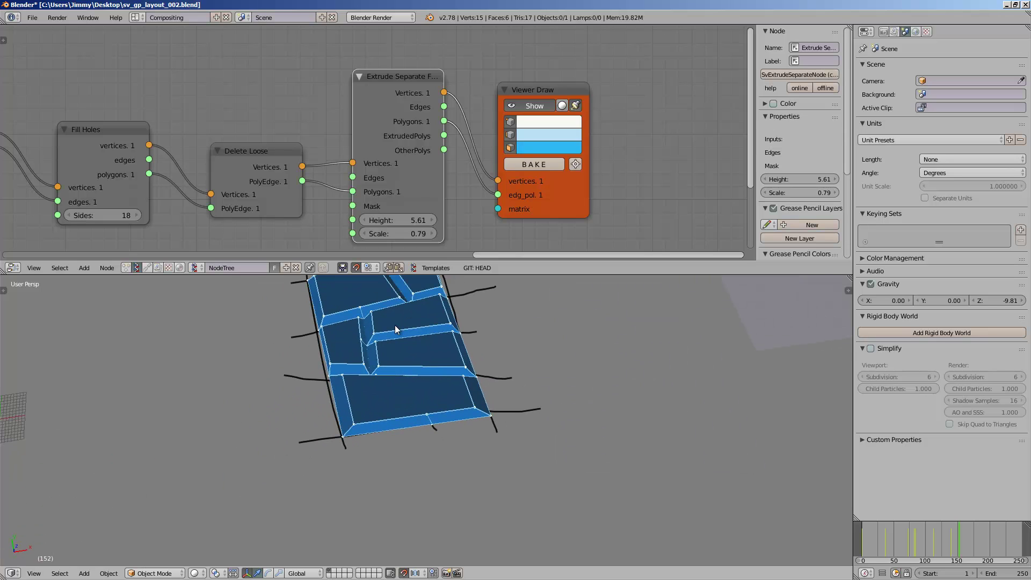
pyautogui.moveTo(415, 362); pyautogui.dragTo(423, 381, button='middle')
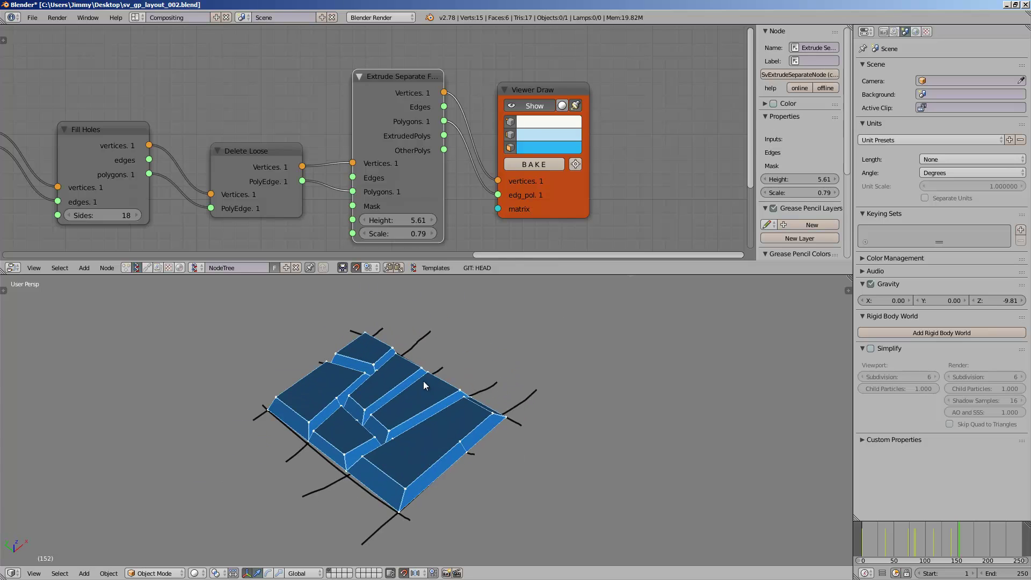
# Step: Move the Object ID Selector and Range Float nodes farther from the Vector Interpolation node to make room
pyautogui.scroll(-6, 378, 142)
pyautogui.moveTo(161, 162); pyautogui.dragTo(664, 116, button='middle')
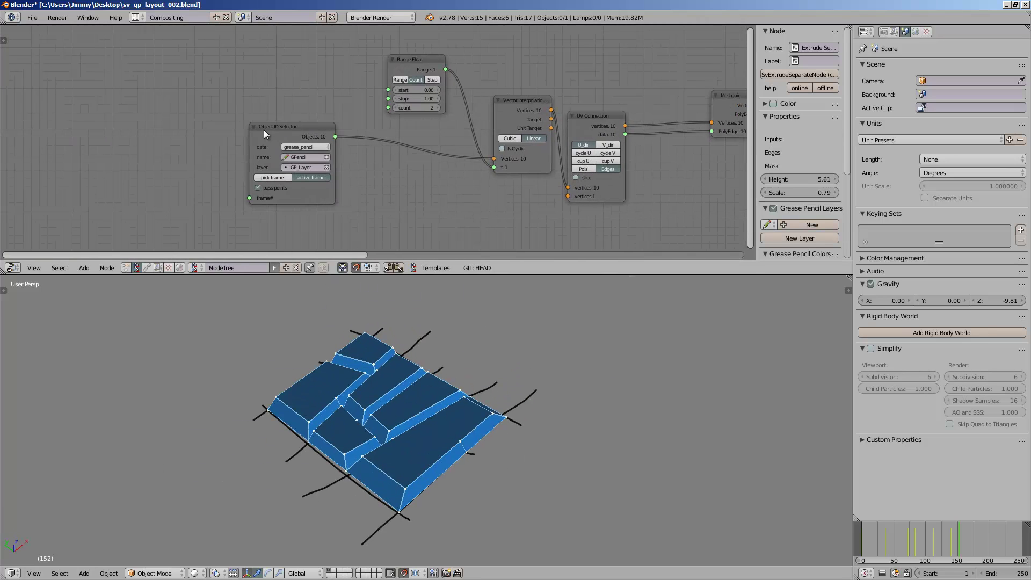
pyautogui.moveTo(263, 130); pyautogui.dragTo(167, 118)
pyautogui.moveTo(333, 94); pyautogui.dragTo(236, 130, button='middle')
pyautogui.scroll(2, 237, 130)
pyautogui.moveTo(299, 91); pyautogui.dragTo(198, 73)
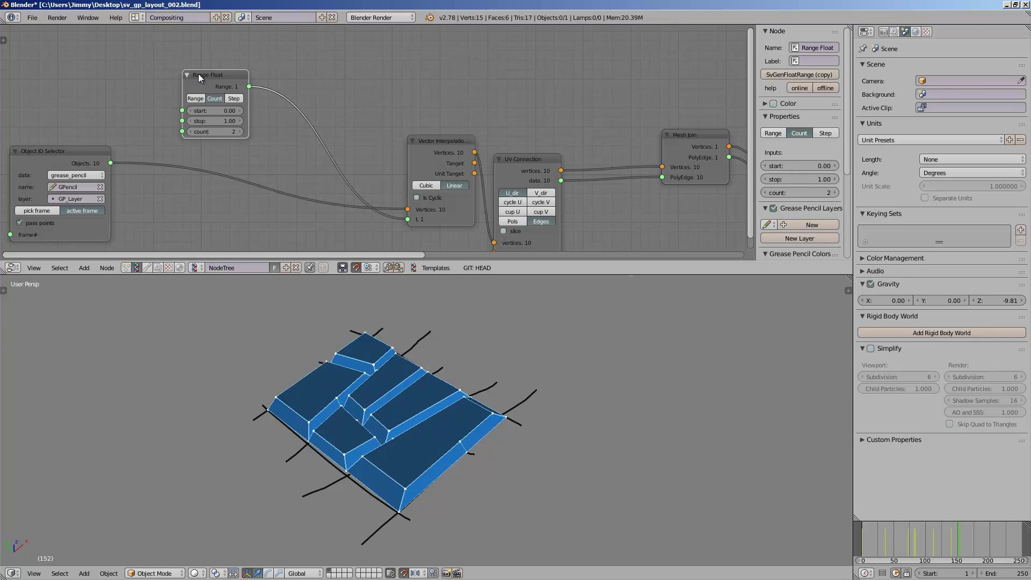
# Step: Rearrange the Range Float, Vector Interpolation and UV Connection nodes into a compact row beside the Object ID Selector
pyautogui.moveTo(472, 372); pyautogui.dragTo(441, 375, button='middle')
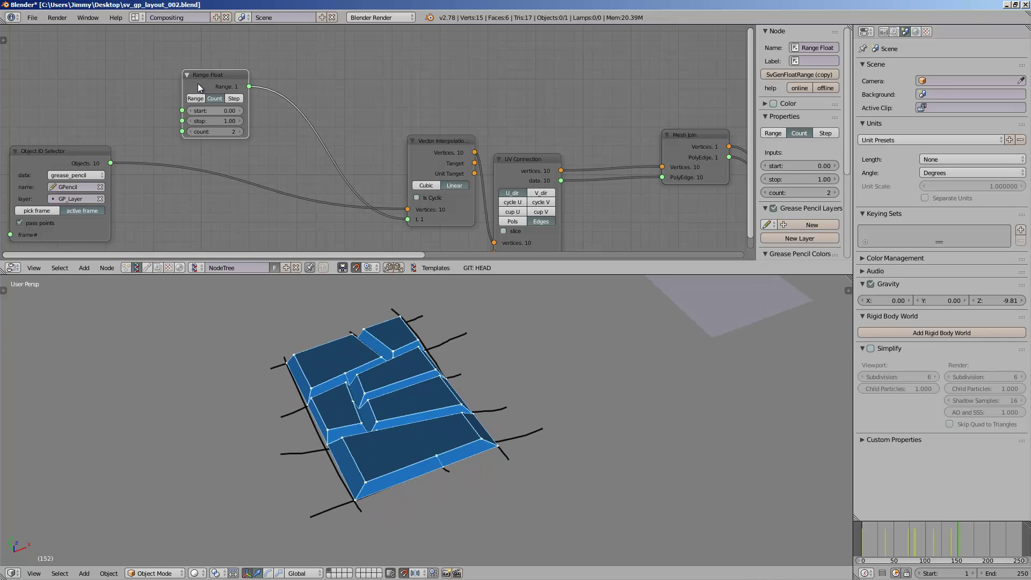
pyautogui.moveTo(205, 71); pyautogui.dragTo(186, 61)
pyautogui.moveTo(423, 143); pyautogui.dragTo(291, 105)
pyautogui.moveTo(292, 105); pyautogui.dragTo(333, 111, button='middle')
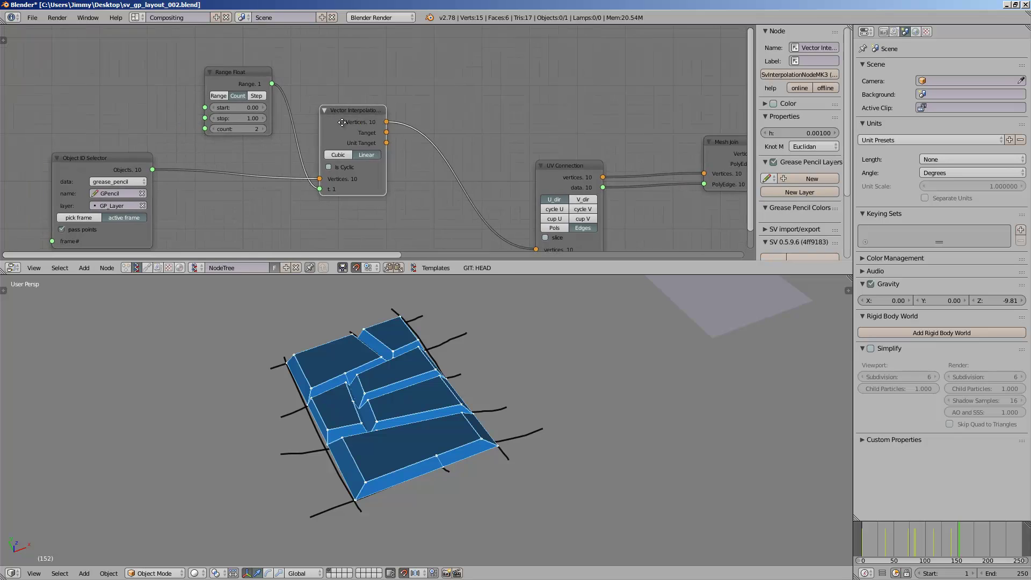
pyautogui.scroll(-1, 452, 124)
pyautogui.moveTo(559, 165); pyautogui.dragTo(482, 140)
pyautogui.moveTo(482, 140); pyautogui.dragTo(312, 127, button='middle')
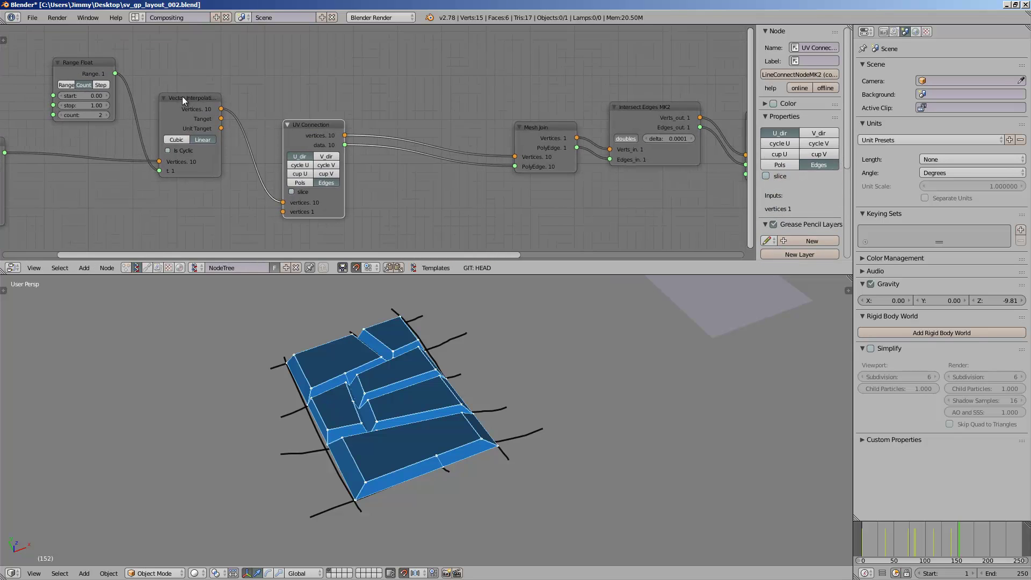
pyautogui.moveTo(188, 99); pyautogui.dragTo(198, 100)
pyautogui.moveTo(299, 126); pyautogui.dragTo(317, 108)
pyautogui.moveTo(323, 118); pyautogui.dragTo(292, 139, button='middle')
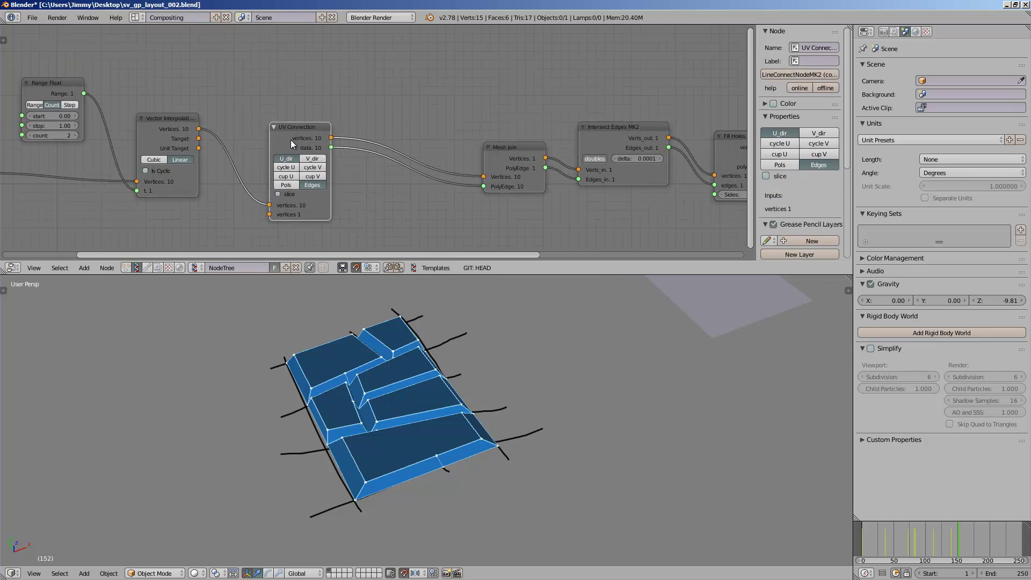
# Step: Move the Mesh Join and Intersect Edges MK2 nodes closer to the UV Connection node to continue the compact row
pyautogui.moveTo(238, 121); pyautogui.dragTo(194, 109, button='middle')
pyautogui.scroll(1, 376, 138)
pyautogui.moveTo(465, 142); pyautogui.dragTo(395, 117)
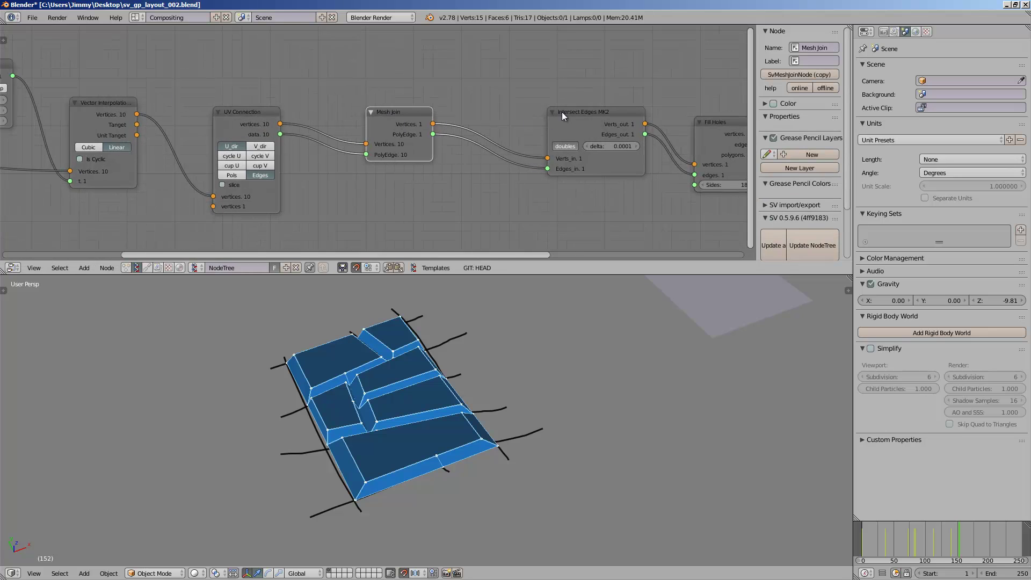
pyautogui.moveTo(583, 111); pyautogui.dragTo(527, 112)
pyautogui.moveTo(475, 100); pyautogui.dragTo(379, 99, button='middle')
pyautogui.scroll(1, 379, 107)
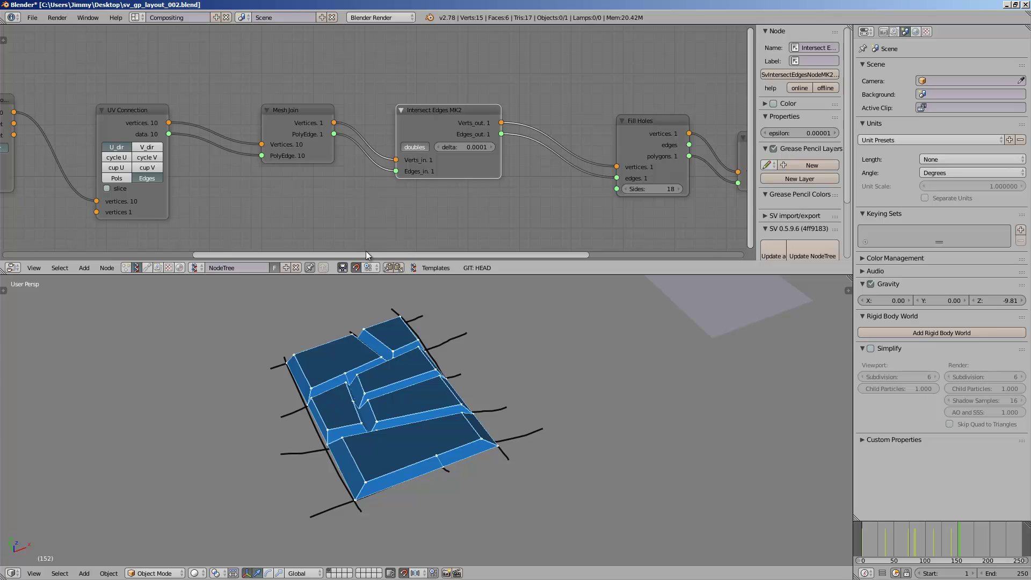
# Step: Turn off node snapping and move the Fill Holes and Delete Loose nodes closer to Intersect Edges MK2
pyautogui.click(356, 267)
pyautogui.moveTo(646, 165); pyautogui.dragTo(462, 157, button='middle')
pyautogui.moveTo(460, 115); pyautogui.dragTo(403, 111)
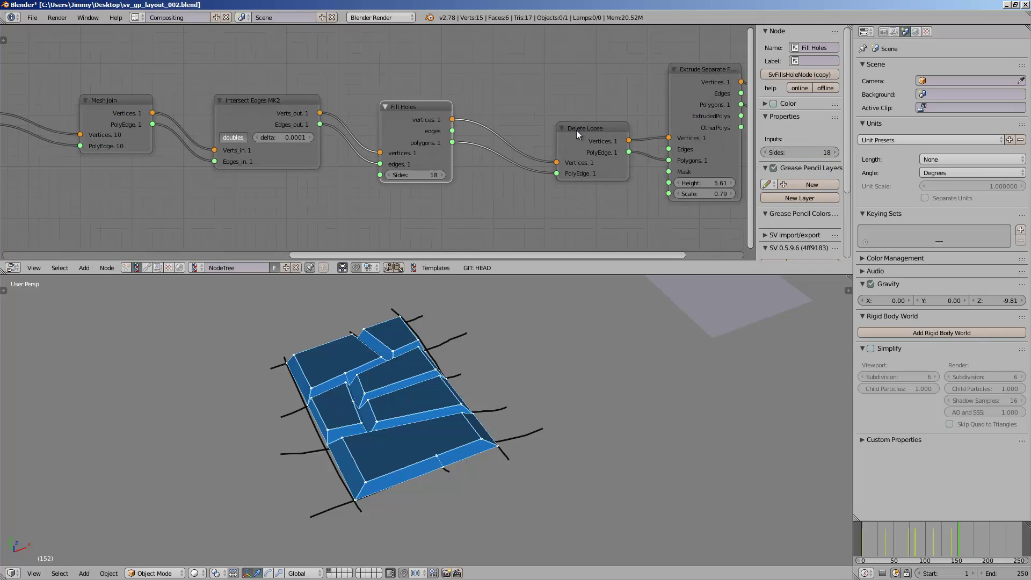
pyautogui.moveTo(576, 130); pyautogui.dragTo(530, 119)
pyautogui.moveTo(513, 128); pyautogui.dragTo(413, 131, button='middle')
# Step: Move the Extrude Separate Faces and Viewer Draw nodes closer to Delete Loose at the end of the chain
pyautogui.moveTo(591, 81); pyautogui.dragTo(539, 75)
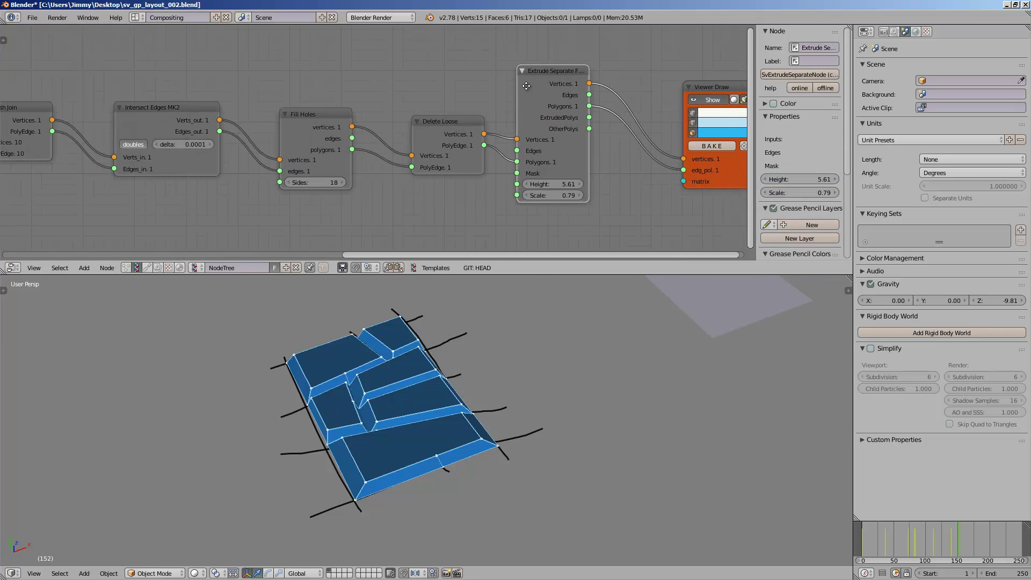
pyautogui.moveTo(524, 83); pyautogui.dragTo(371, 84, button='middle')
pyautogui.moveTo(562, 84); pyautogui.dragTo(536, 84)
pyautogui.moveTo(391, 93); pyautogui.dragTo(402, 101)
# Step: Select the flat baked mesh beside the extruded blocks and switch the 3D view to wireframe shading
pyautogui.moveTo(342, 323)
pyautogui.mouseDown(button='middle')
pyautogui.moveTo(398, 343)
pyautogui.moveTo(488, 315)
pyautogui.moveTo(553, 406)
pyautogui.moveTo(398, 467)
pyautogui.moveTo(399, 483)
pyautogui.moveTo(384, 479)
pyautogui.moveTo(382, 452)
pyautogui.mouseUp(button='middle')
pyautogui.rightClick(495, 421)
pyautogui.scroll(3, 401, 468)
pyautogui.press('z')
pyautogui.moveTo(378, 386); pyautogui.dragTo(331, 413, button='middle')
pyautogui.scroll(-2, 257, 424)
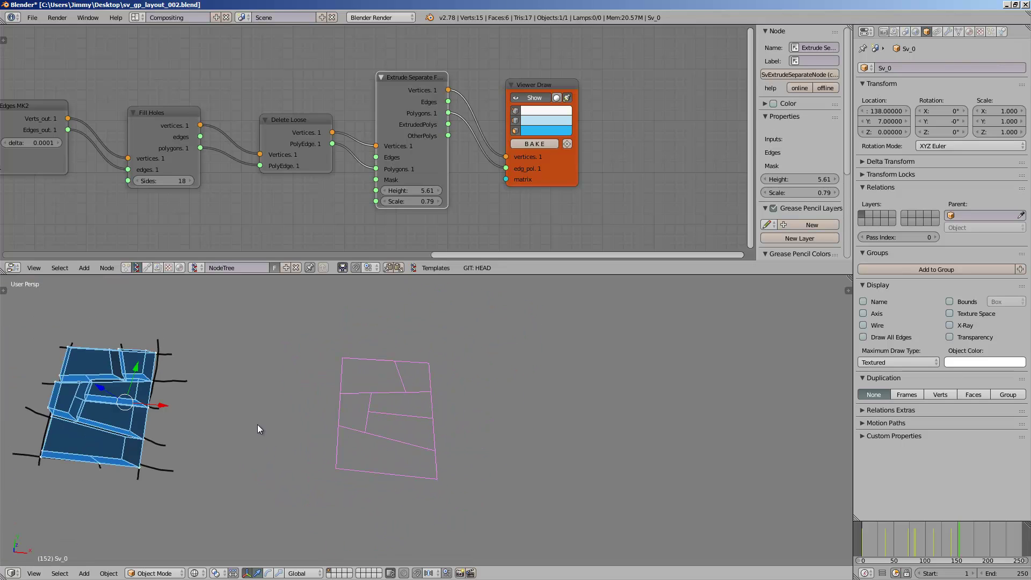
# Step: Examine the baked mesh's polygon outlines from several angles and compare them with the extruded preview beside it
pyautogui.keyDown('shift'); pyautogui.moveTo(257, 425); pyautogui.dragTo(313, 416, button='middle'); pyautogui.keyUp('shift')
pyautogui.scroll(-1, 489, 402)
pyautogui.scroll(5, 456, 434)
pyautogui.moveTo(456, 434); pyautogui.dragTo(450, 413, button='middle')
pyautogui.keyDown('shift'); pyautogui.moveTo(399, 309); pyautogui.dragTo(407, 377, button='middle'); pyautogui.keyUp('shift')
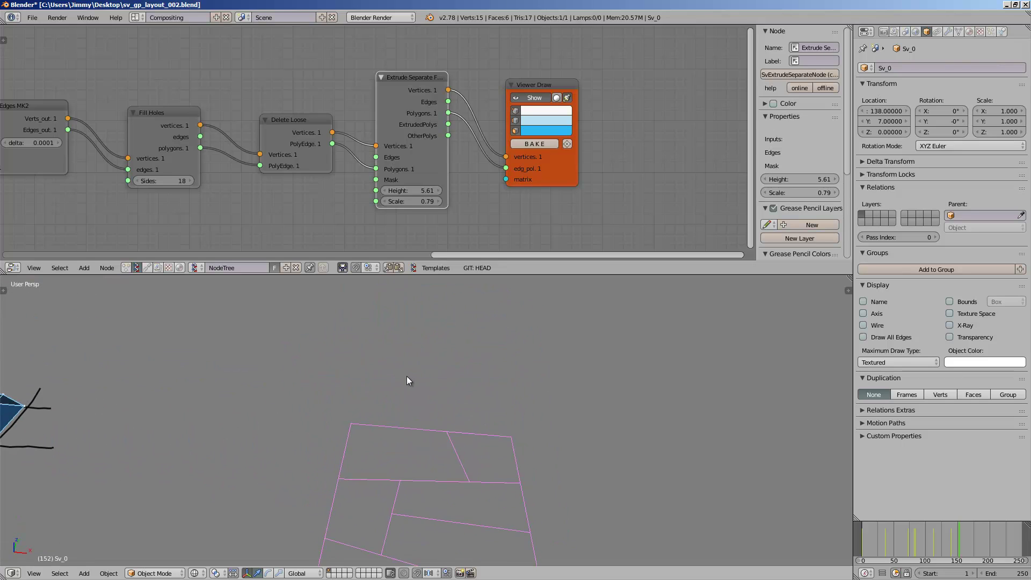
pyautogui.scroll(-4, 407, 379)
pyautogui.keyDown('shift'); pyautogui.moveTo(373, 454); pyautogui.dragTo(428, 418, button='middle'); pyautogui.keyUp('shift')
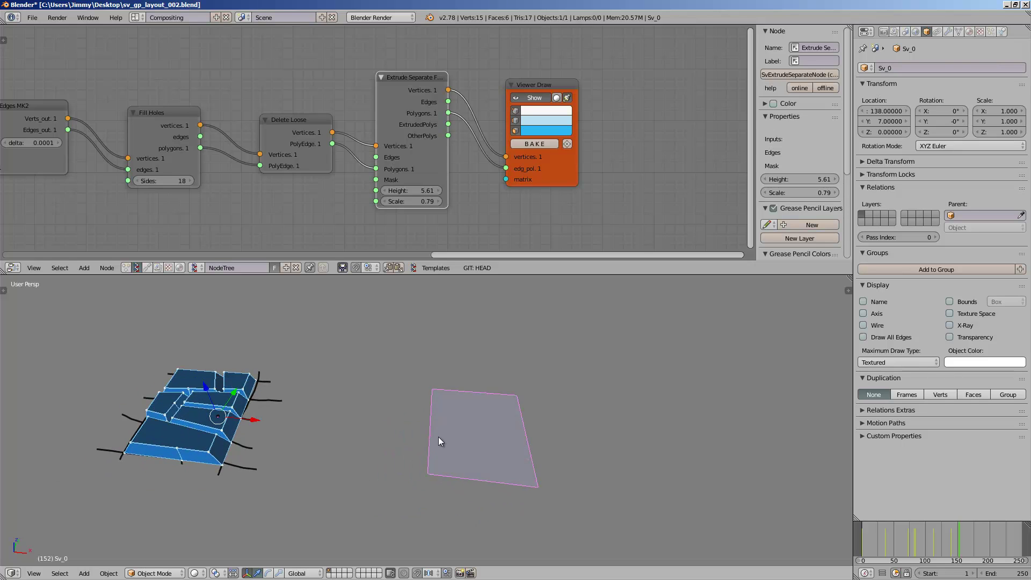
pyautogui.scroll(3, 474, 443)
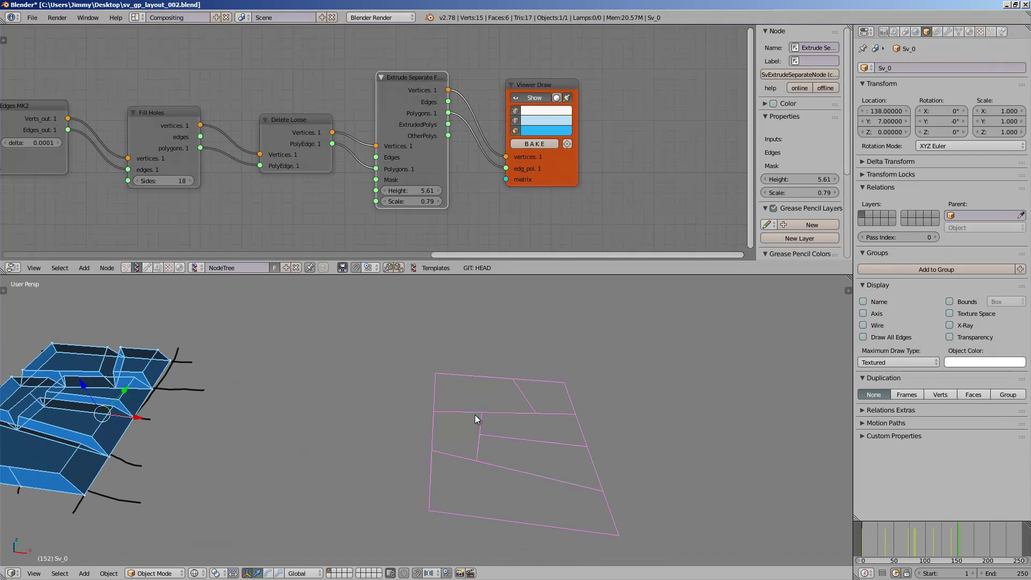
pyautogui.scroll(-5, 472, 430)
pyautogui.moveTo(469, 438); pyautogui.dragTo(507, 436, button='middle')
pyautogui.scroll(4, 380, 387)
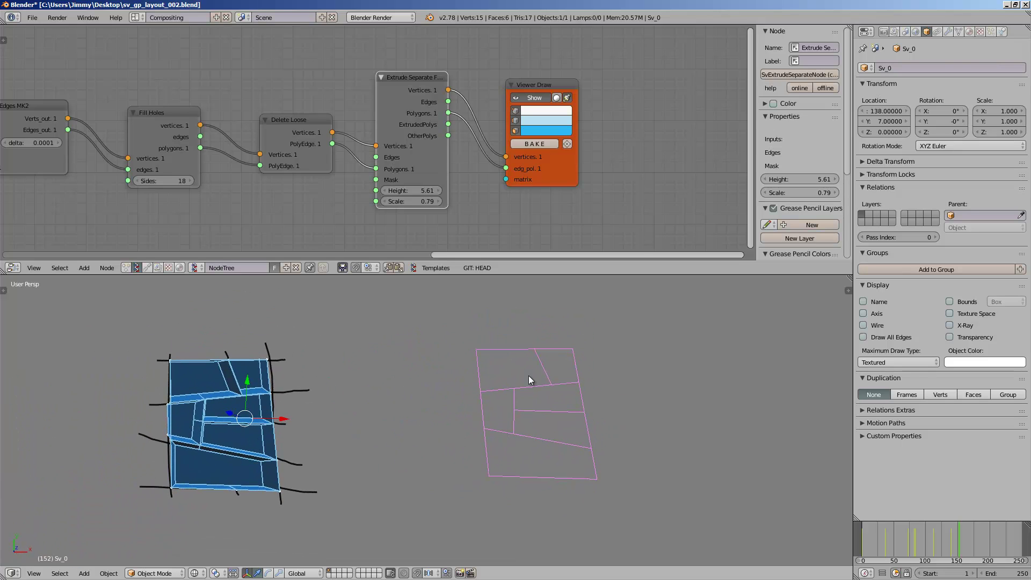